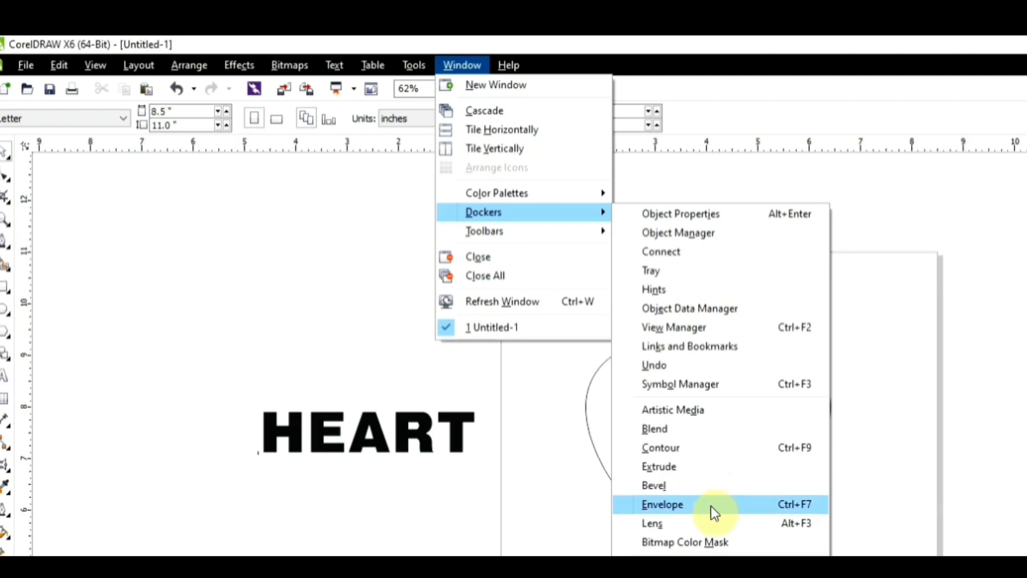
- Open the Envelope docker, then convert the heart outline on the page to curves and fill it with black
{"action": "left_click", "coordinate": [707, 505]}
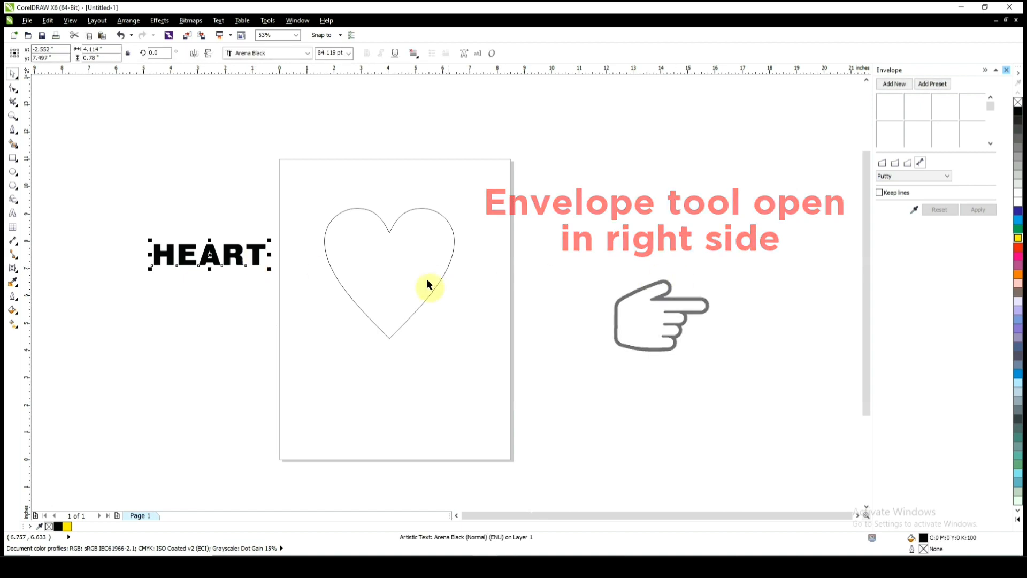
{"action": "left_click", "coordinate": [371, 277]}
{"action": "key", "text": "ctrl+q"}
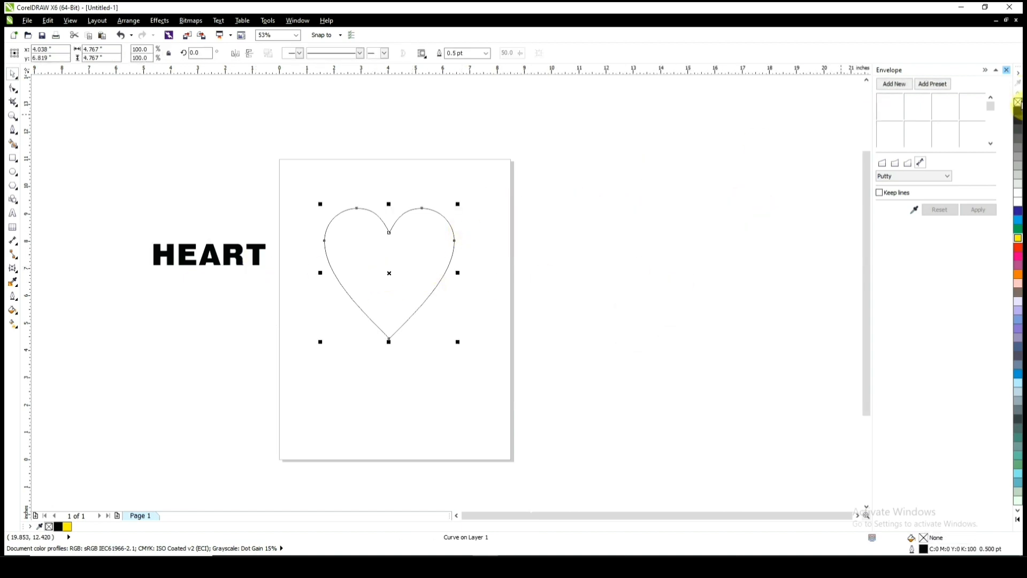
{"action": "left_click", "coordinate": [1018, 112]}
{"action": "left_click", "coordinate": [361, 169]}
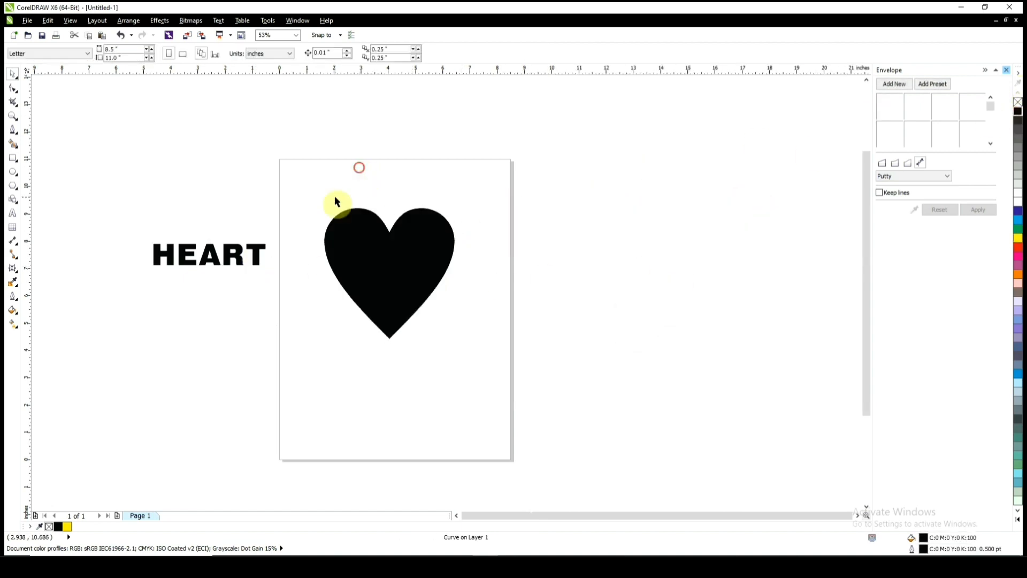
- Warp the HEART text into a heart by applying an envelope created from the black heart shape
{"action": "left_click", "coordinate": [257, 256]}
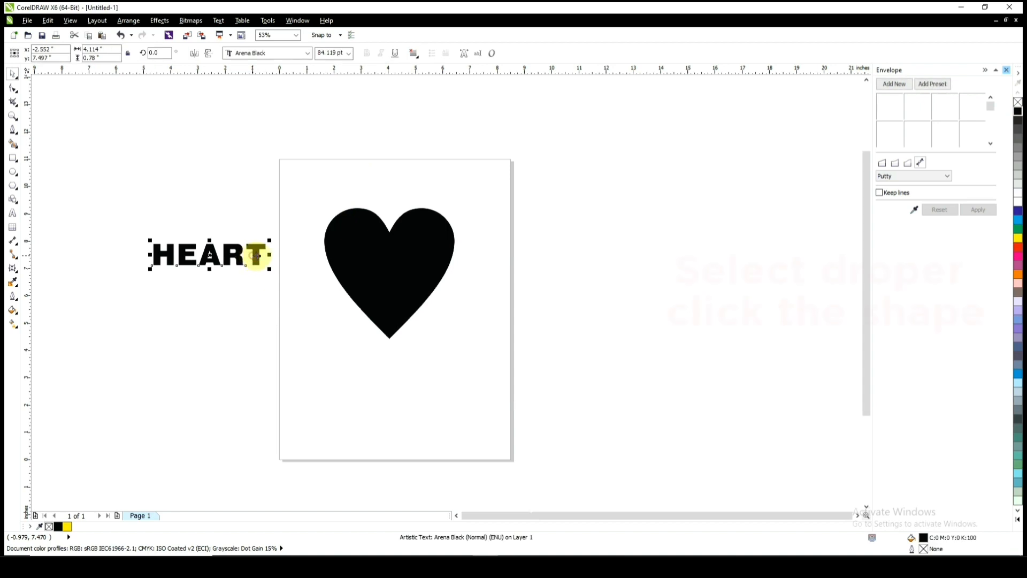
{"action": "left_click", "coordinate": [912, 211]}
{"action": "left_click", "coordinate": [405, 277]}
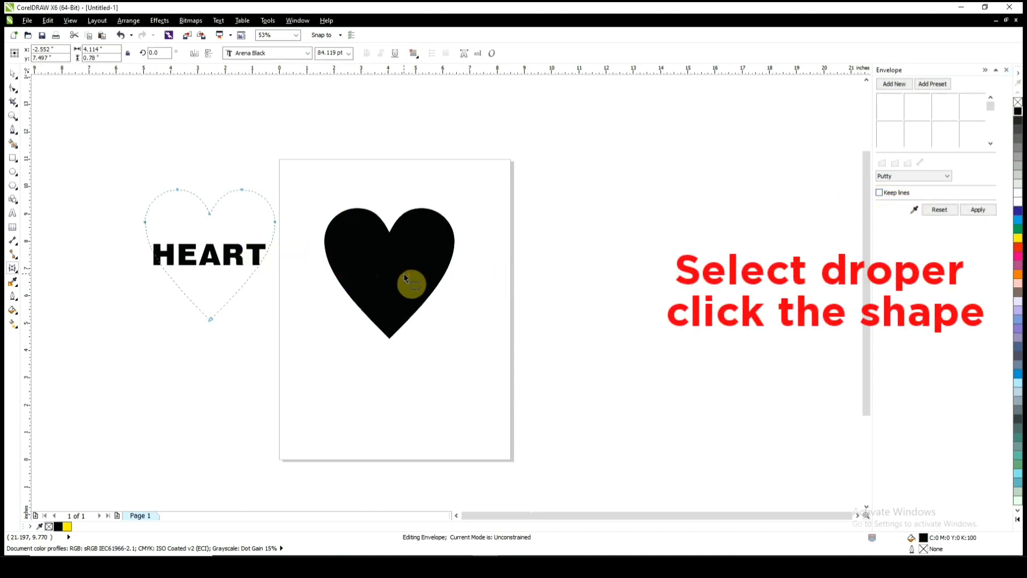
{"action": "left_click", "coordinate": [991, 212]}
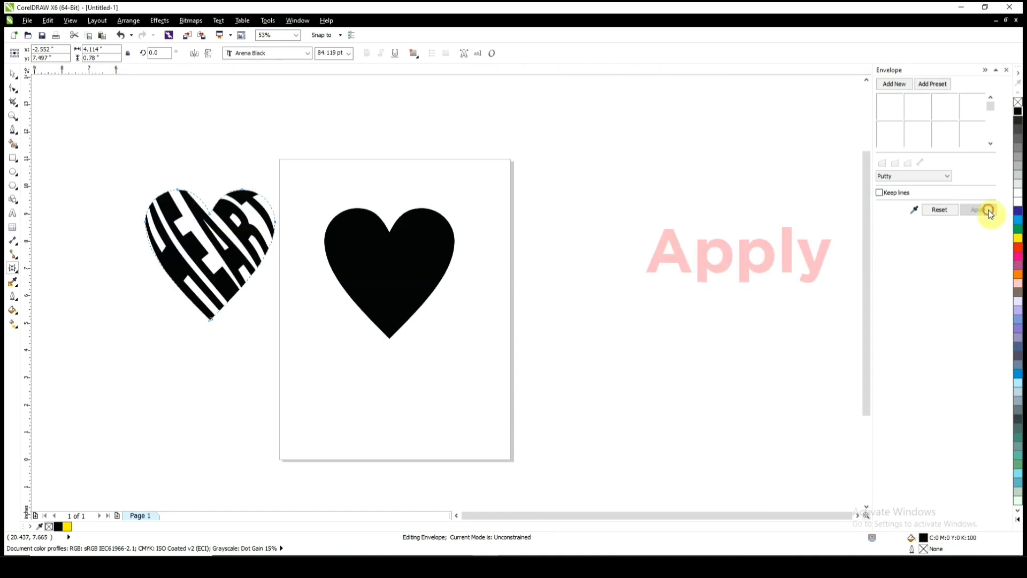
- Delete the original black heart from the page and take a closer look at the warped HEART text
{"action": "left_click", "coordinate": [360, 256]}
{"action": "key", "text": "Delete"}
{"action": "left_click", "coordinate": [368, 165]}
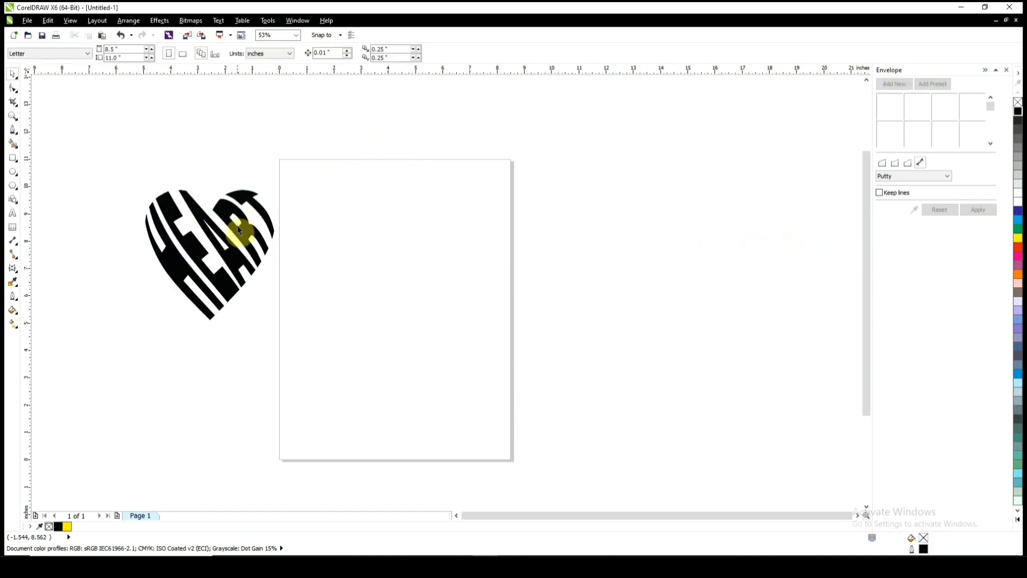
{"action": "left_click", "coordinate": [255, 234]}
{"action": "left_click", "coordinate": [400, 197]}
{"action": "key", "text": "z"}
{"action": "left_click_drag", "start_coordinate": [110, 163], "coordinate": [394, 374]}
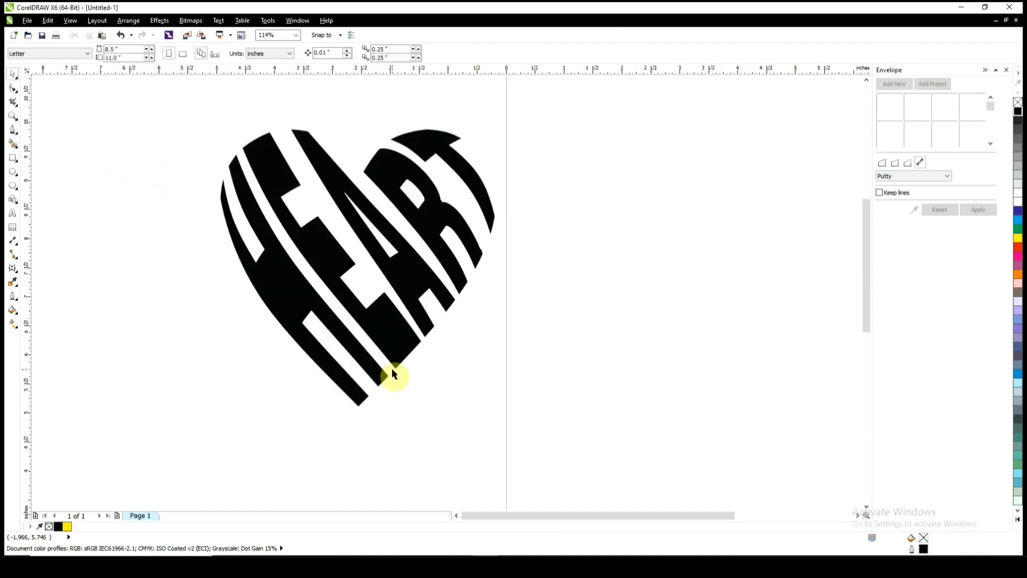
- Import Z.cdr from New folder (2) and place it about 20.8 in wide below the HEART design
{"action": "scroll", "coordinate": [234, 254], "scroll_direction": "down", "scroll_amount": 3}
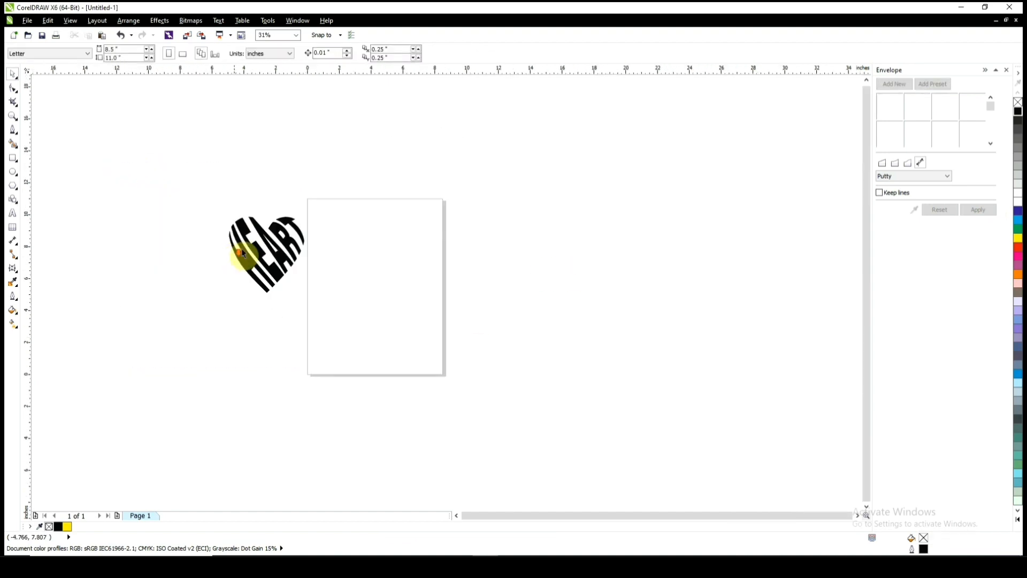
{"action": "right_click", "coordinate": [362, 239]}
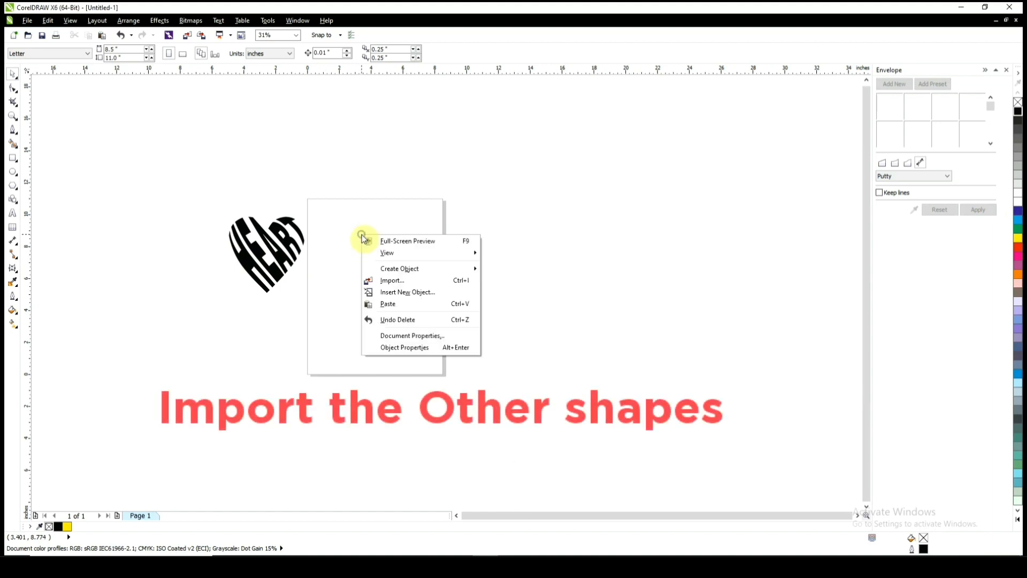
{"action": "left_click", "coordinate": [391, 280]}
{"action": "left_click", "coordinate": [531, 202]}
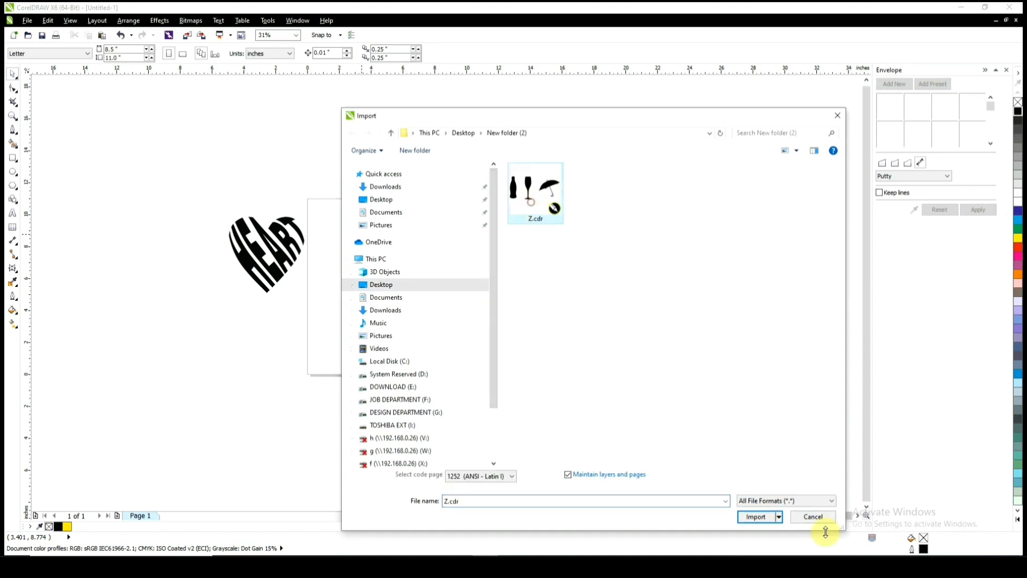
{"action": "left_click", "coordinate": [757, 517]}
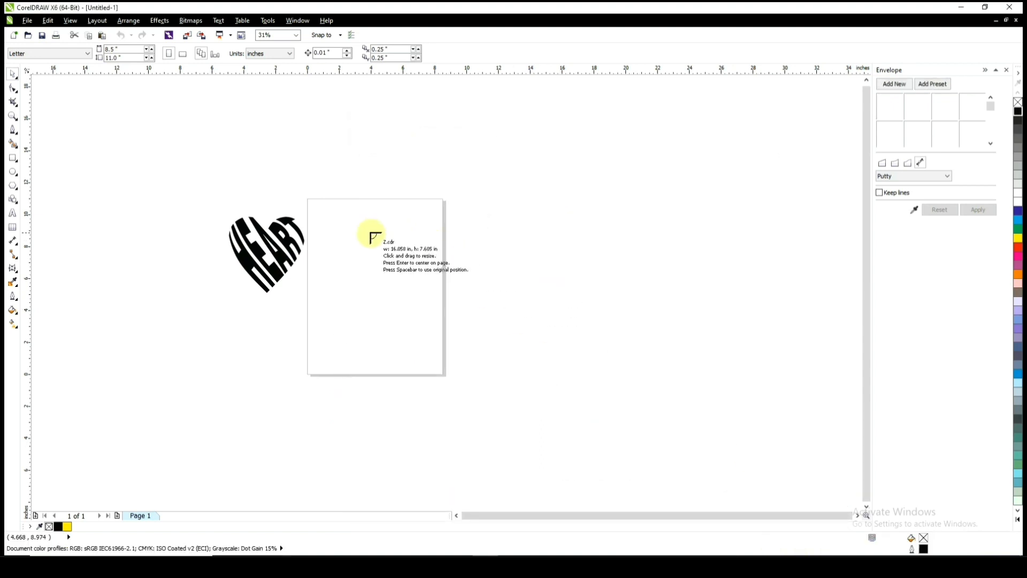
{"action": "left_click_drag", "start_coordinate": [289, 302], "coordinate": [573, 475]}
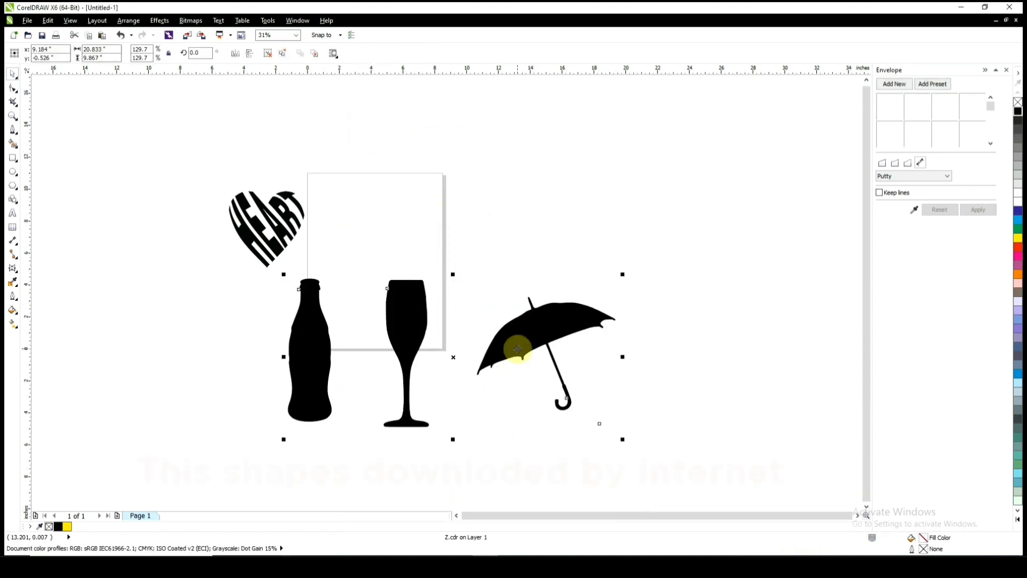
- Move the imported shapes under the HEART design and scale them down to about 14.1 by 6.7 in
{"action": "left_click_drag", "start_coordinate": [516, 348], "coordinate": [385, 356]}
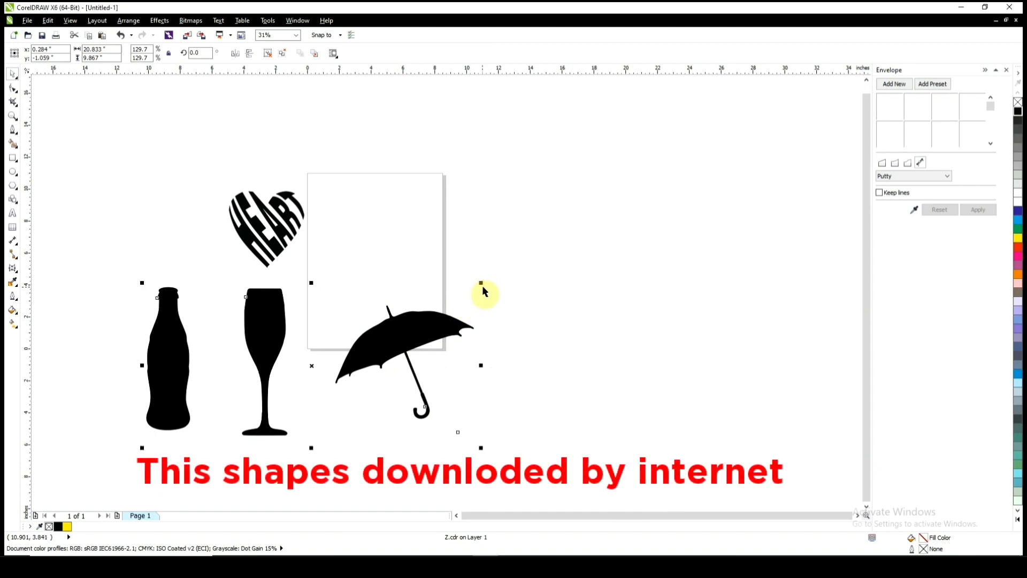
{"action": "left_click_drag", "start_coordinate": [481, 283], "coordinate": [426, 310]}
{"action": "left_click_drag", "start_coordinate": [355, 353], "coordinate": [352, 332]}
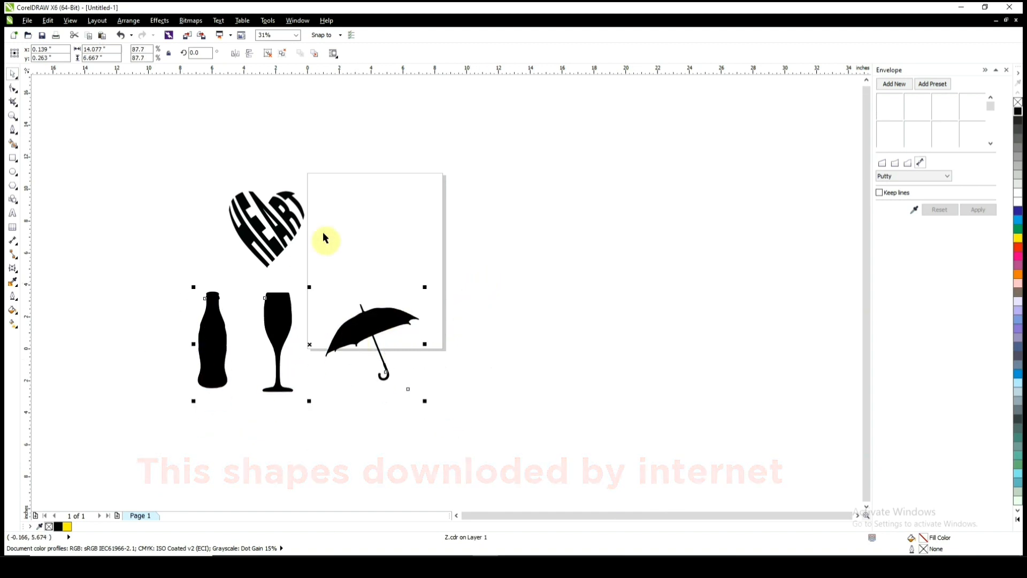
{"action": "left_click", "coordinate": [330, 103]}
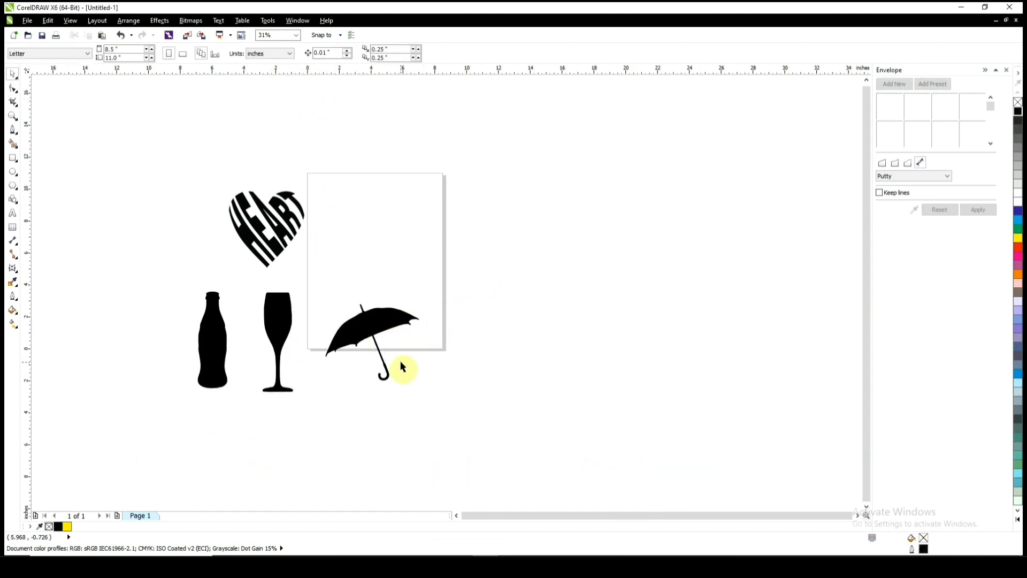
- Move the umbrella shape up into the upper half of the page
{"action": "left_click", "coordinate": [393, 328]}
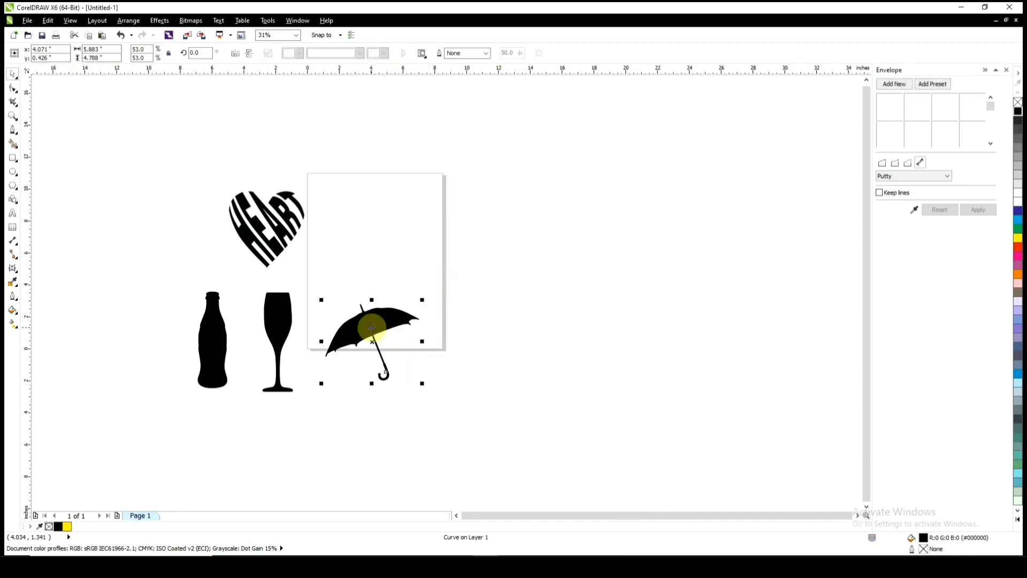
{"action": "left_click_drag", "start_coordinate": [393, 328], "coordinate": [397, 231]}
{"action": "scroll", "coordinate": [425, 212], "scroll_direction": "up", "scroll_amount": 1}
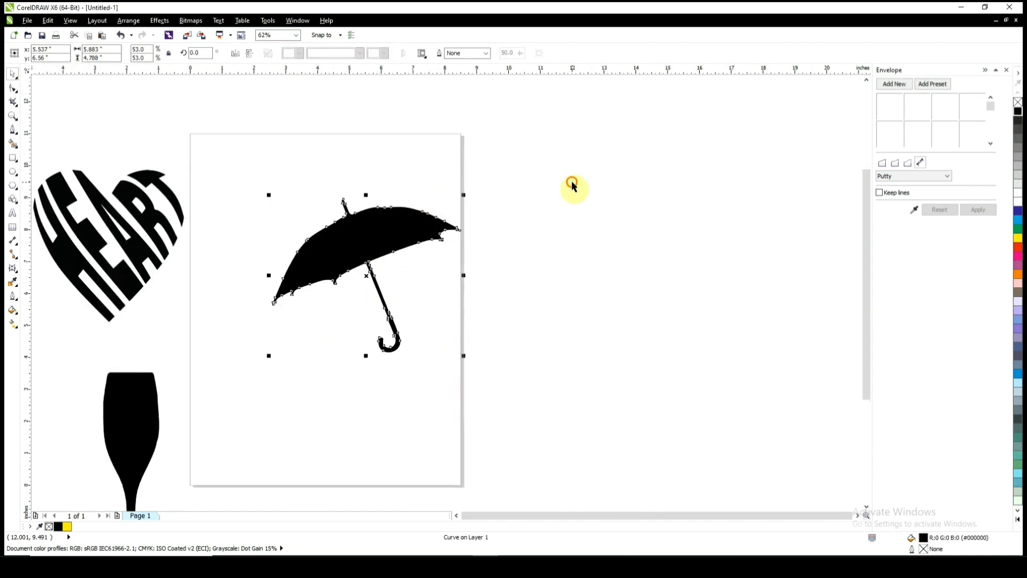
{"action": "left_click", "coordinate": [571, 182]}
{"action": "left_click", "coordinate": [416, 226]}
- Add the artistic text UMBRELLA beside the page and enlarge it to about 65.8 pt
{"action": "key", "text": "F8"}
{"action": "left_click", "coordinate": [545, 231]}
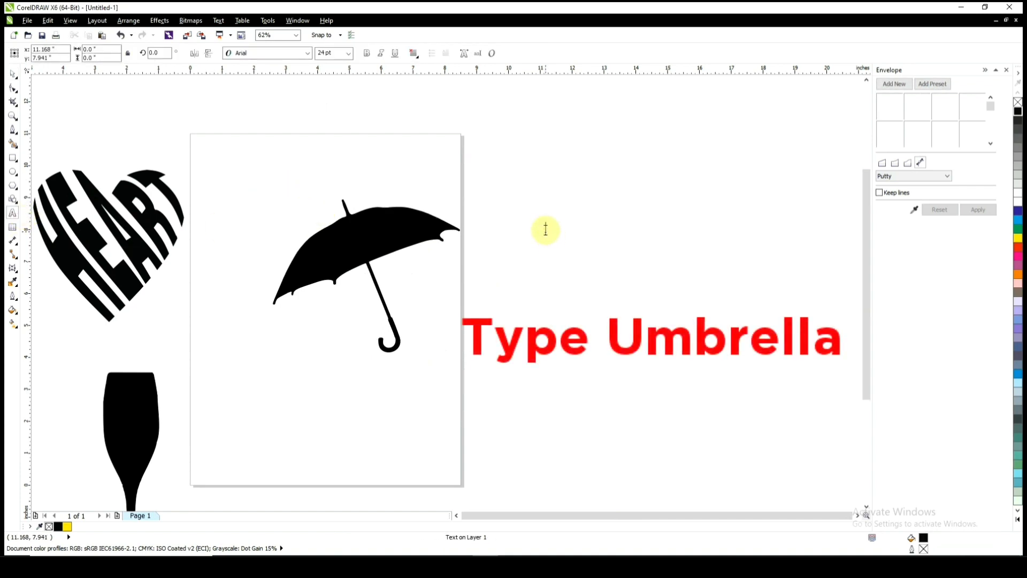
{"action": "type", "text": "UMRE"}
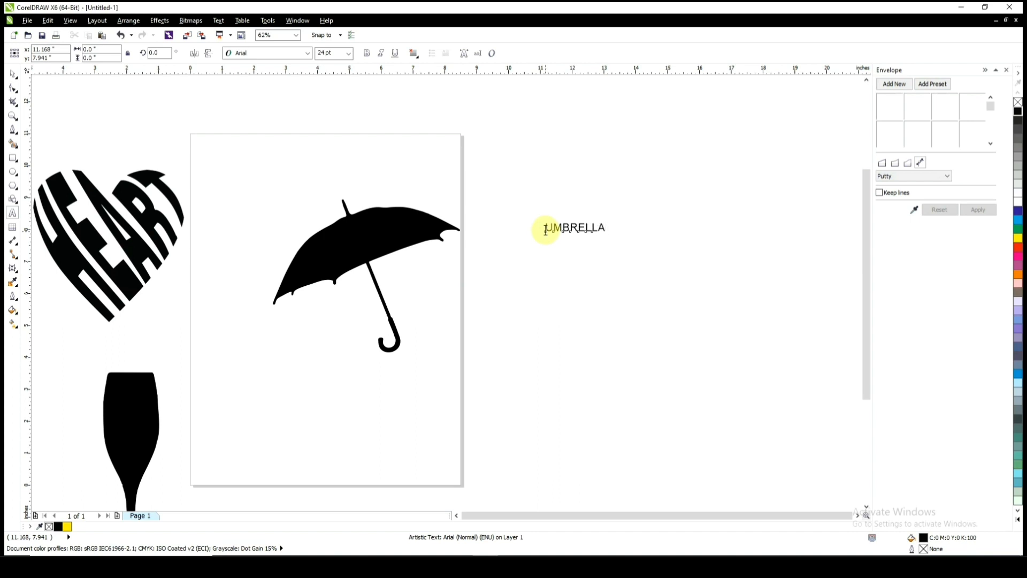
{"action": "key", "text": "ctrl+space"}
{"action": "left_click_drag", "start_coordinate": [609, 238], "coordinate": [664, 247]}
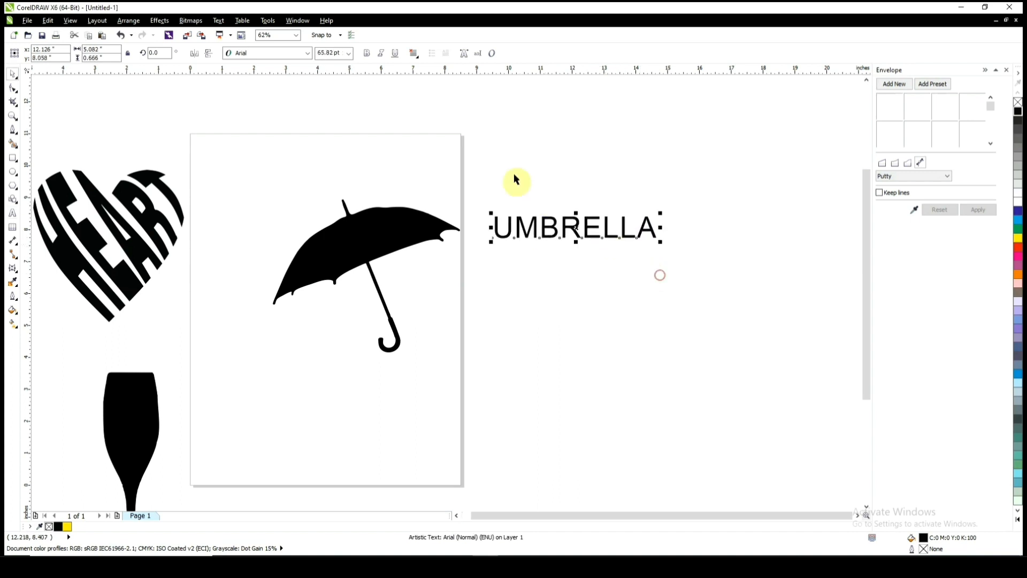
- Set the UMBRELLA text in Arena Black and shift the umbrella slightly left and down on the page
{"action": "left_click", "coordinate": [301, 55]}
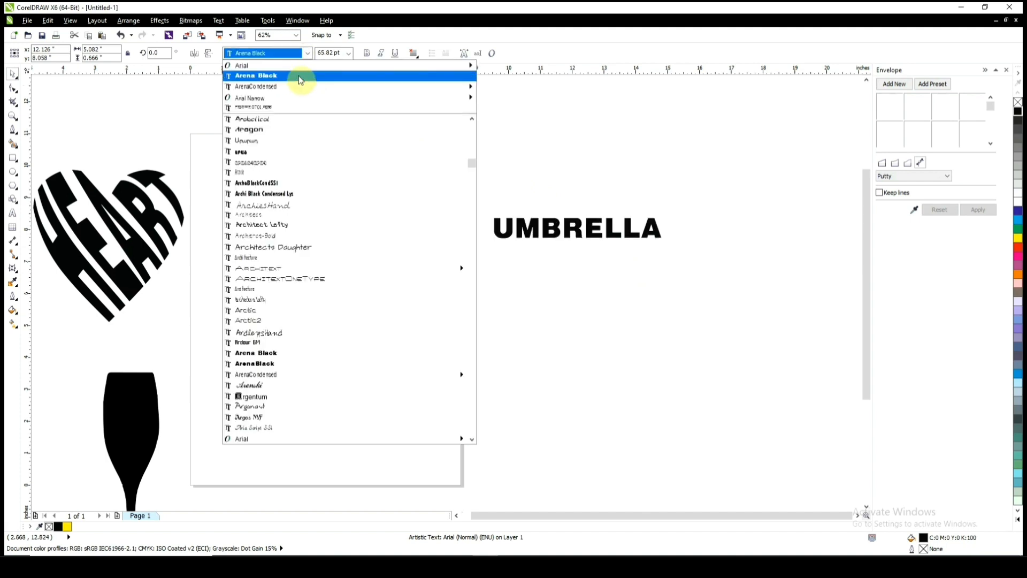
{"action": "left_click", "coordinate": [298, 78]}
{"action": "left_click", "coordinate": [431, 140]}
{"action": "left_click_drag", "start_coordinate": [362, 231], "coordinate": [344, 239]}
{"action": "left_click", "coordinate": [370, 185]}
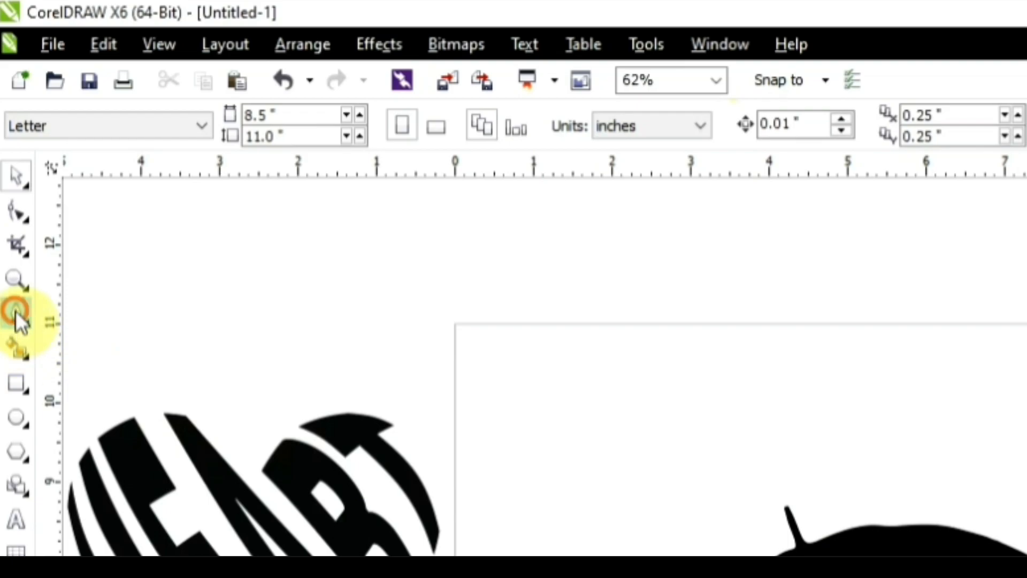
- Draw a closed straight-segment outline about 6.9 by 3.9 in around the umbrella's canopy, leaving out the tip and handle
{"action": "left_click", "coordinate": [16, 315]}
{"action": "left_click_drag", "start_coordinate": [290, 234], "coordinate": [327, 238]}
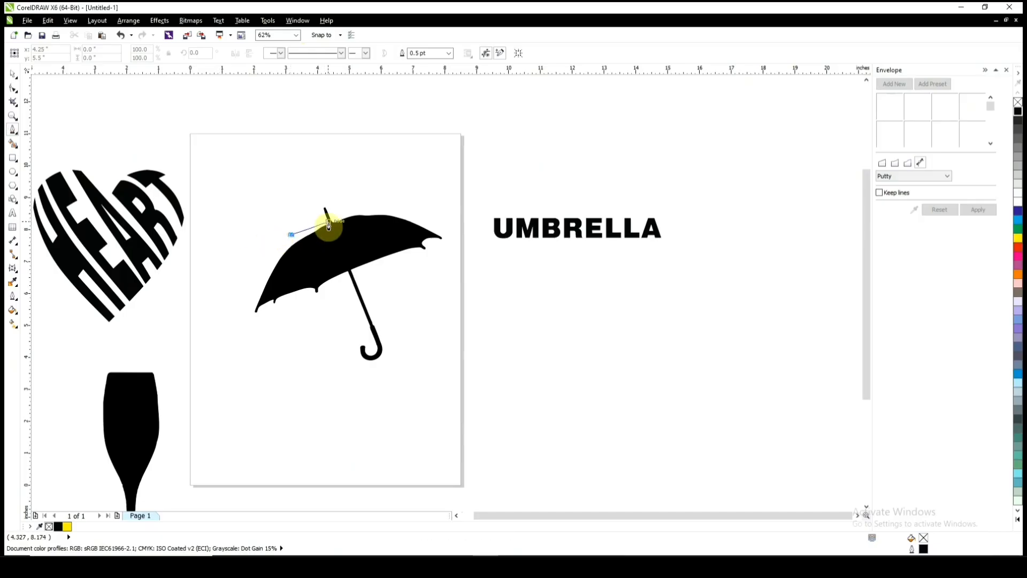
{"action": "double_click", "coordinate": [327, 227]}
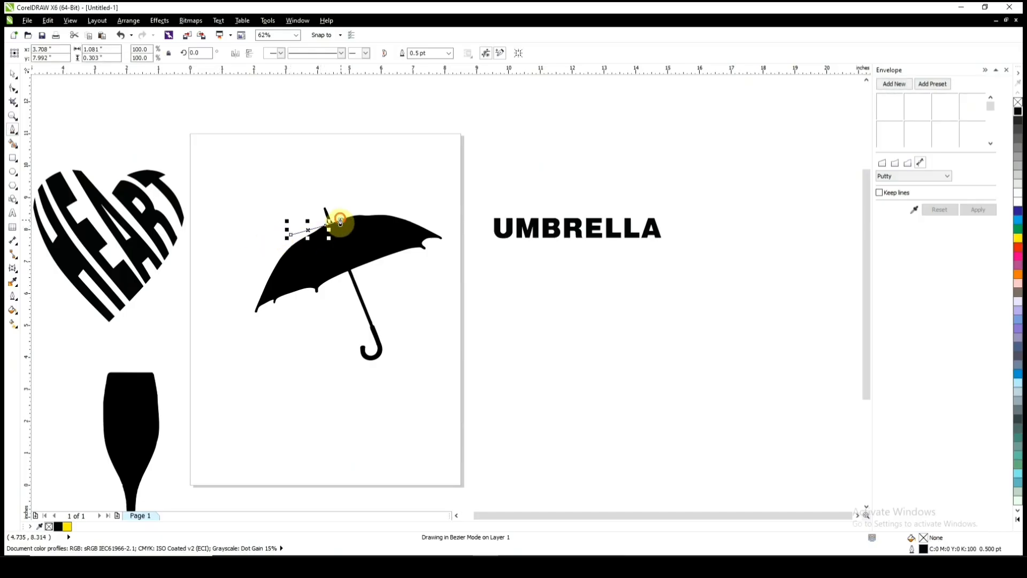
{"action": "left_click", "coordinate": [341, 221]}
{"action": "left_click", "coordinate": [377, 200]}
{"action": "left_click", "coordinate": [443, 207]}
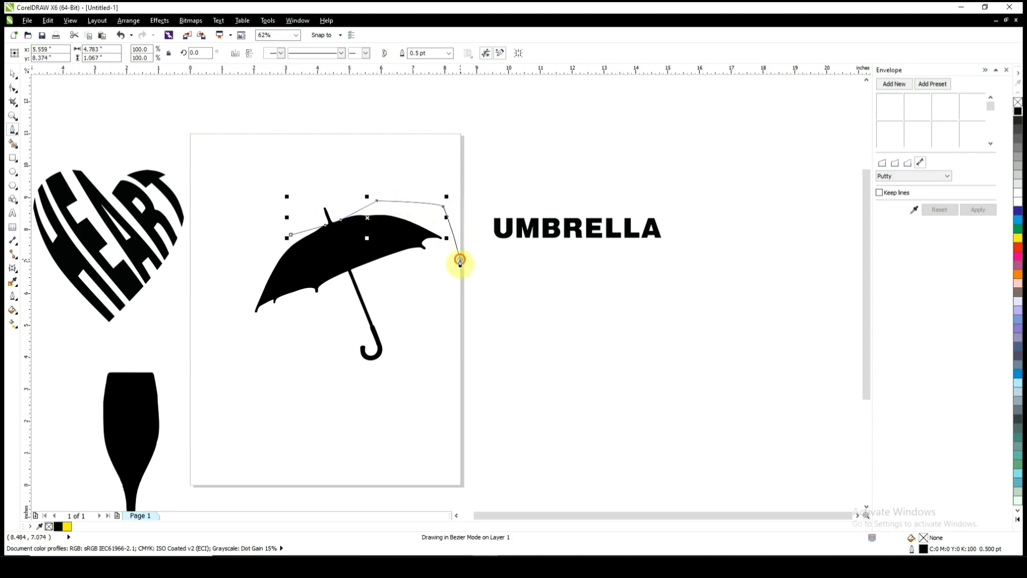
{"action": "left_click", "coordinate": [460, 260]}
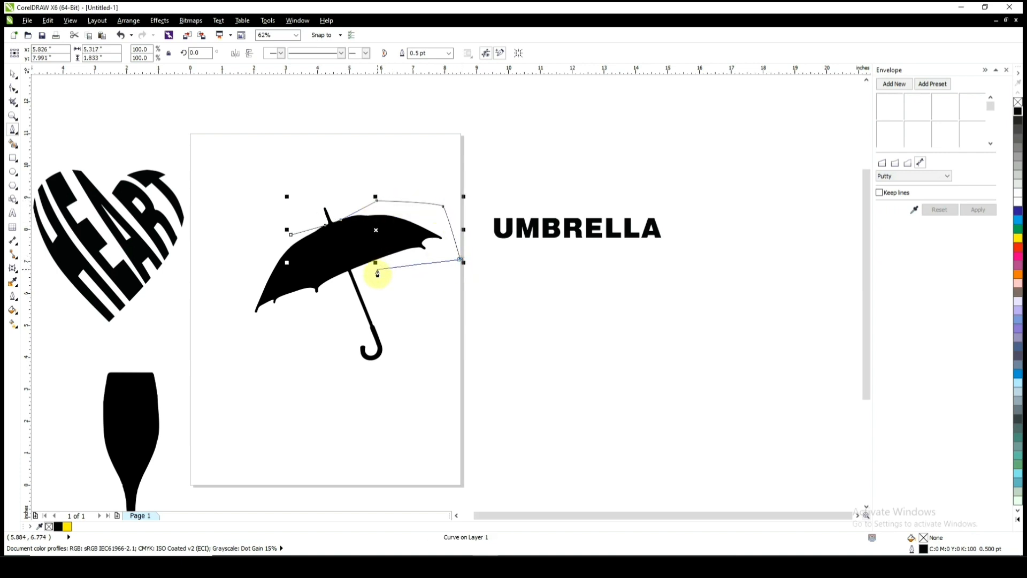
{"action": "left_click", "coordinate": [337, 277]}
{"action": "left_click", "coordinate": [325, 305]}
{"action": "left_click", "coordinate": [258, 325]}
{"action": "left_click", "coordinate": [240, 304]}
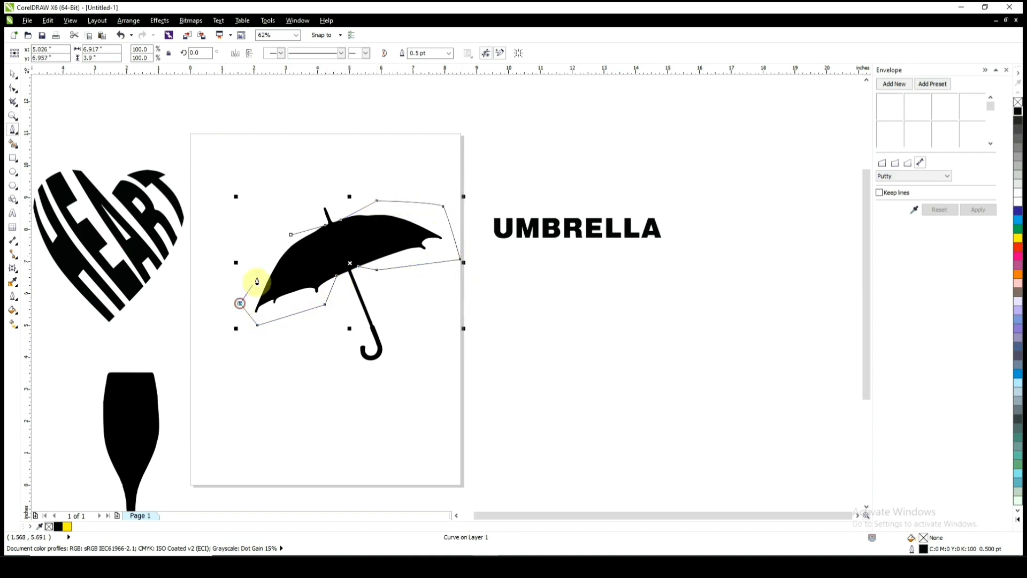
{"action": "left_click", "coordinate": [290, 235]}
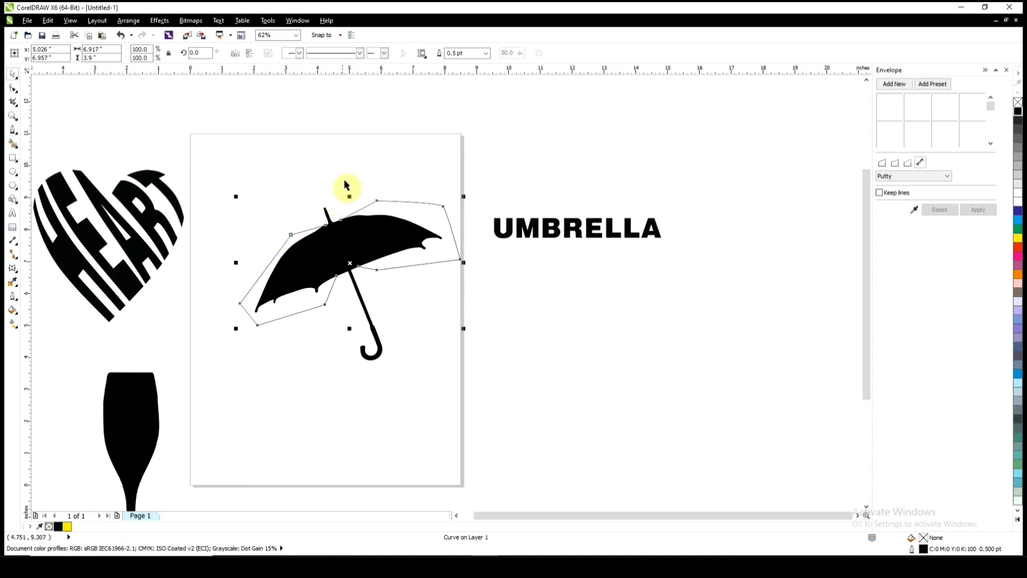
- Intersect the drawn outline with the umbrella and move the resulting canopy piece below the UMBRELLA text
{"action": "left_click", "coordinate": [379, 347], "text": "shift"}
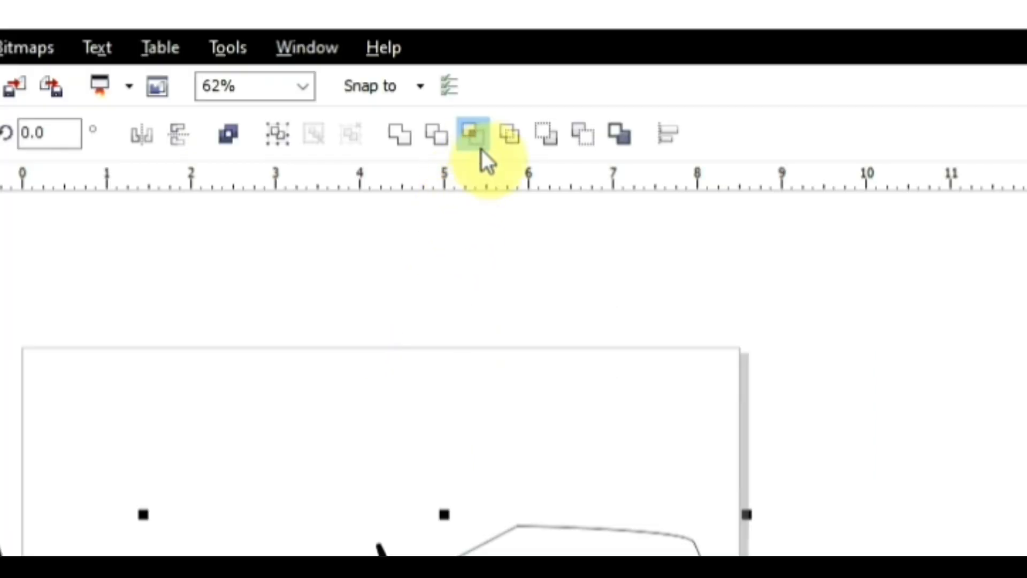
{"action": "left_click", "coordinate": [473, 134]}
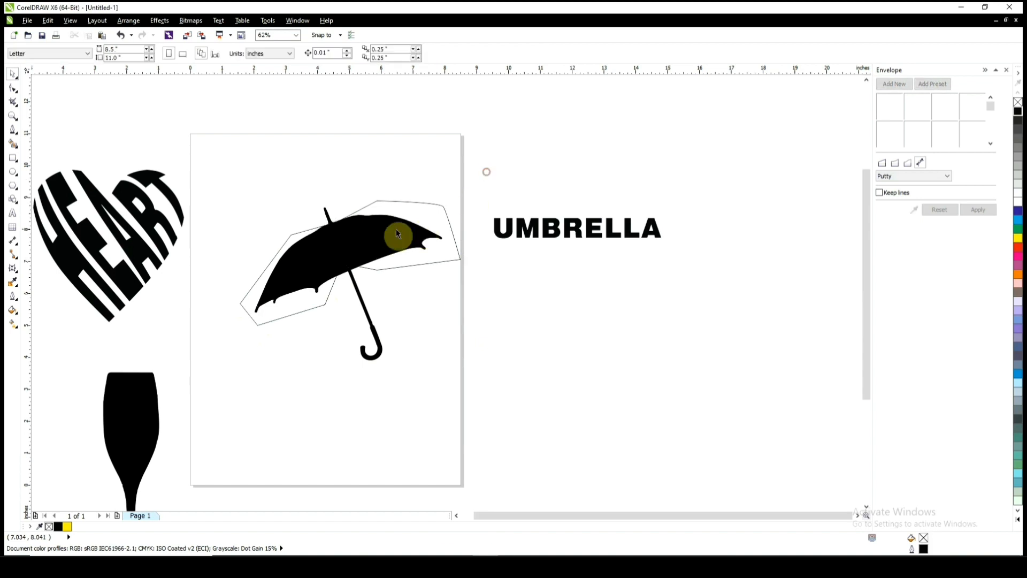
{"action": "left_click_drag", "start_coordinate": [349, 264], "coordinate": [612, 313]}
- Rotate the cut-out canopy to about 341° so that its lower edge lies level
{"action": "left_click", "coordinate": [609, 289]}
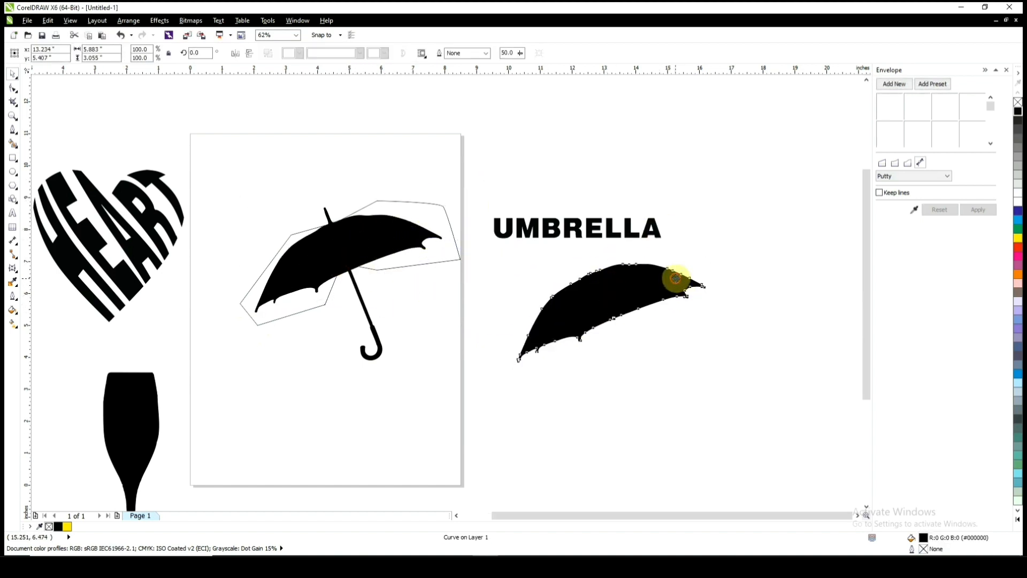
{"action": "left_click_drag", "start_coordinate": [707, 260], "coordinate": [728, 289]}
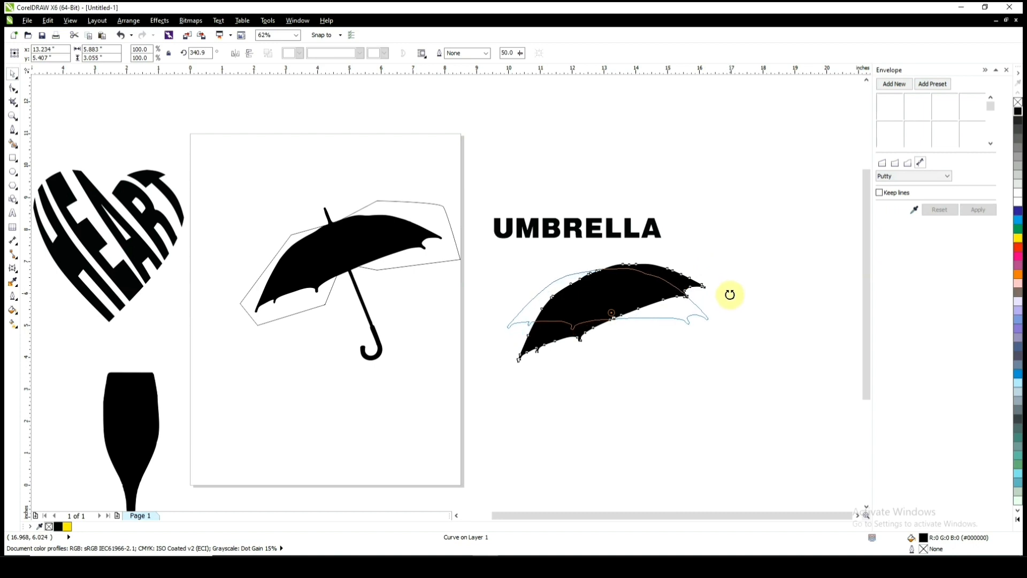
{"action": "left_click_drag", "start_coordinate": [730, 294], "coordinate": [728, 289]}
{"action": "left_click", "coordinate": [704, 246]}
- Warp the UMBRELLA text with an envelope created from the cut-out canopy shape
{"action": "left_click", "coordinate": [649, 239]}
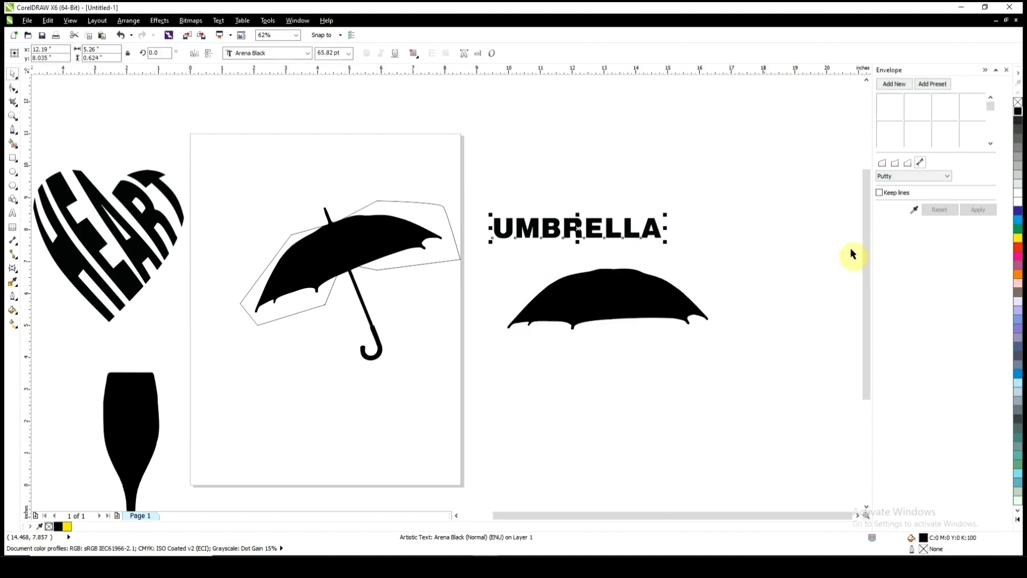
{"action": "left_click", "coordinate": [915, 210]}
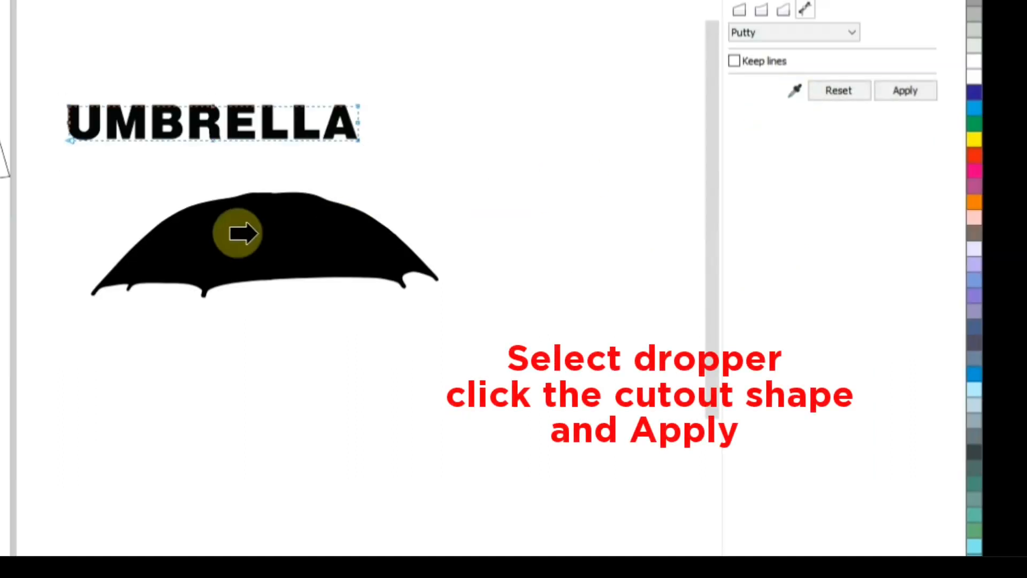
{"action": "left_click", "coordinate": [263, 243]}
{"action": "left_click", "coordinate": [906, 94]}
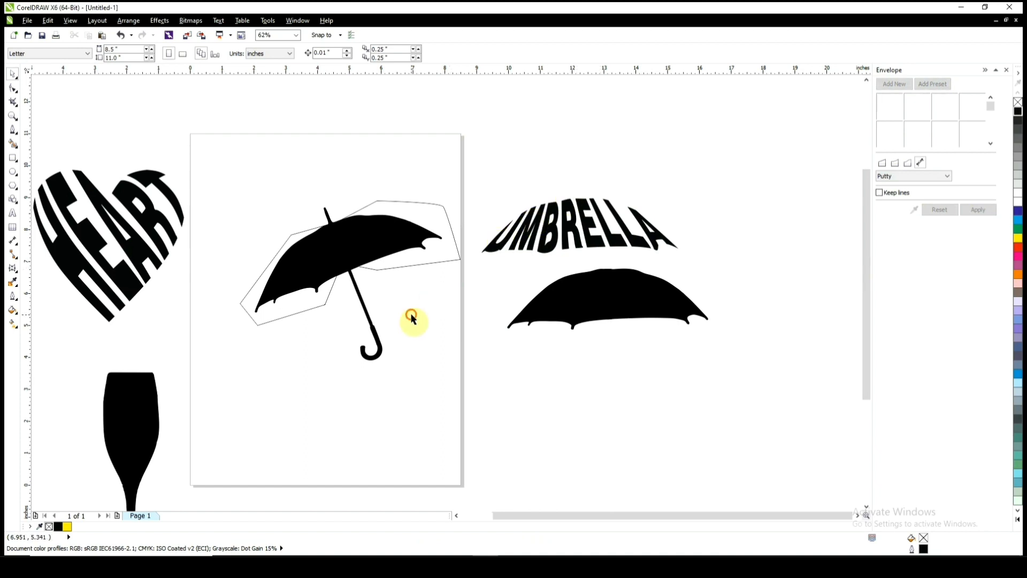
- Trim the canopy off the umbrella with the drawn outline, and delete the outline so only the tip and handle are left
{"action": "left_click", "coordinate": [458, 259], "text": "shift"}
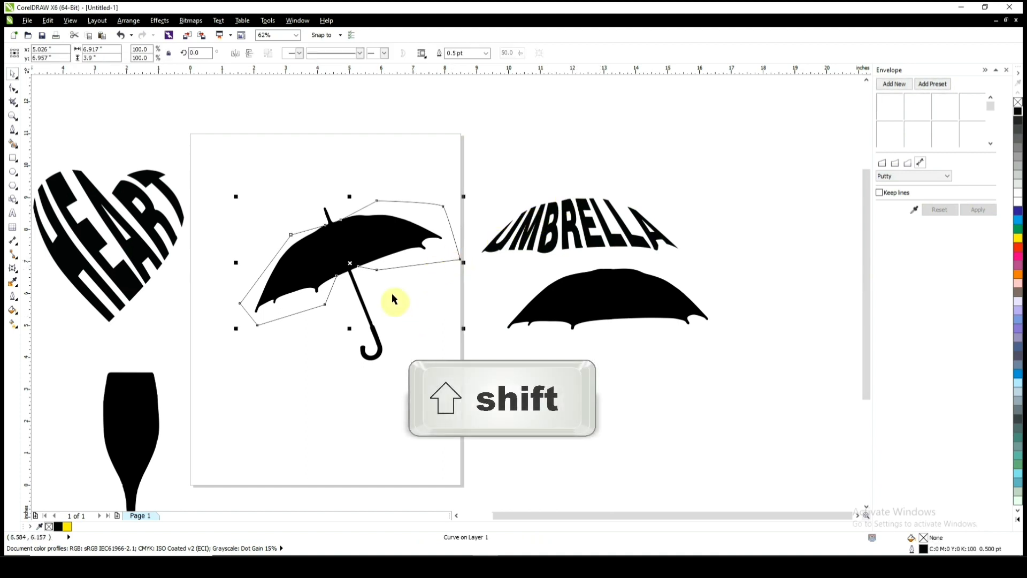
{"action": "left_click", "coordinate": [382, 346], "text": "shift"}
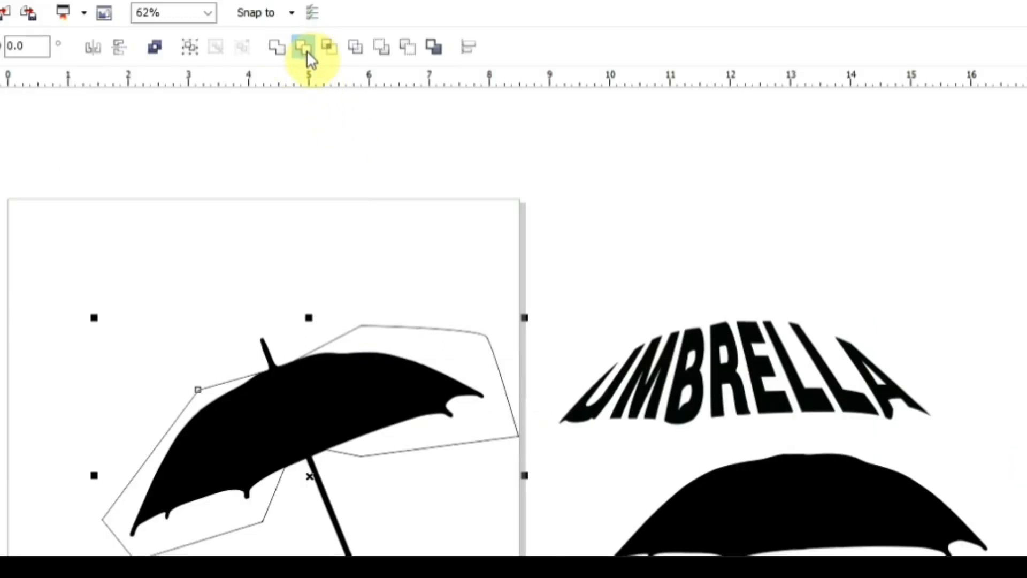
{"action": "left_click", "coordinate": [309, 50]}
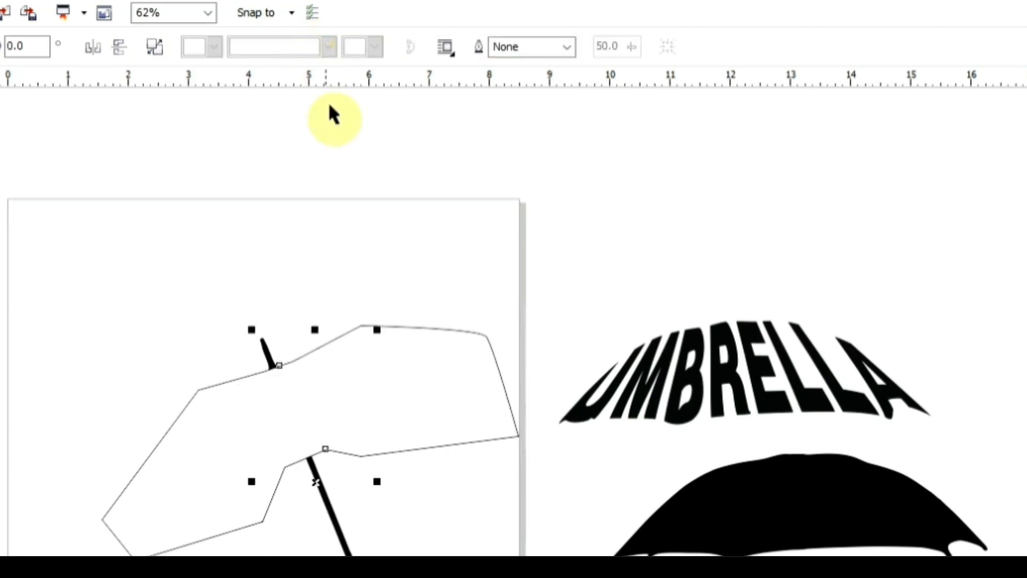
{"action": "left_click", "coordinate": [414, 212]}
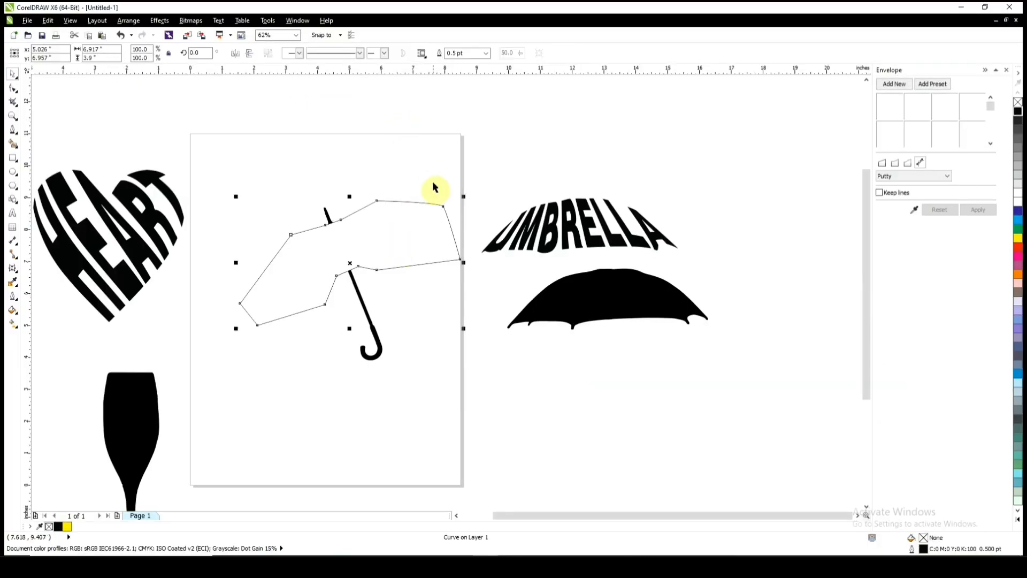
{"action": "key", "text": "Delete"}
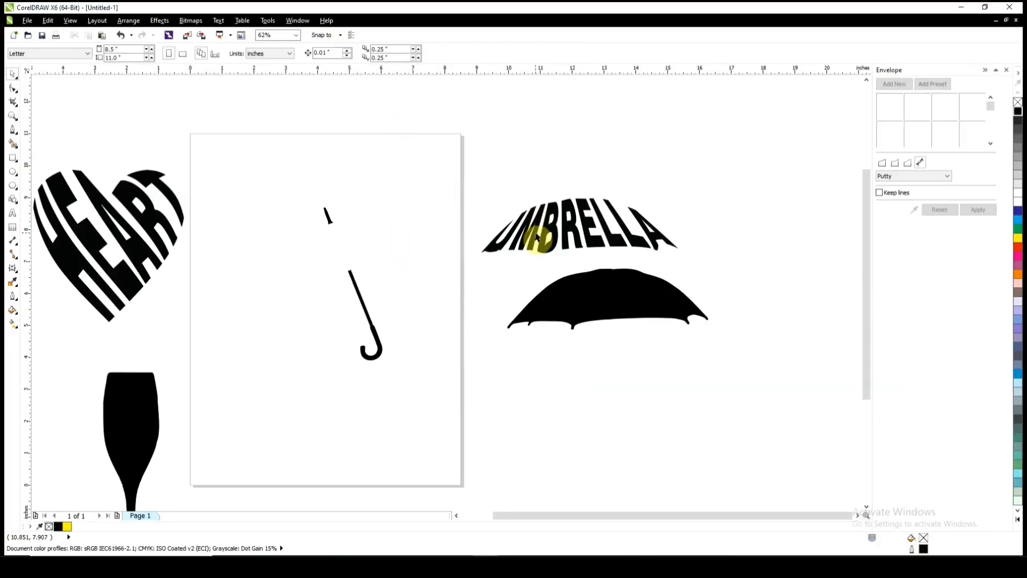
- Place the warped UMBRELLA text between the umbrella's tip and handle, rotated to about 16.9° to match the tilt
{"action": "left_click_drag", "start_coordinate": [538, 237], "coordinate": [315, 254]}
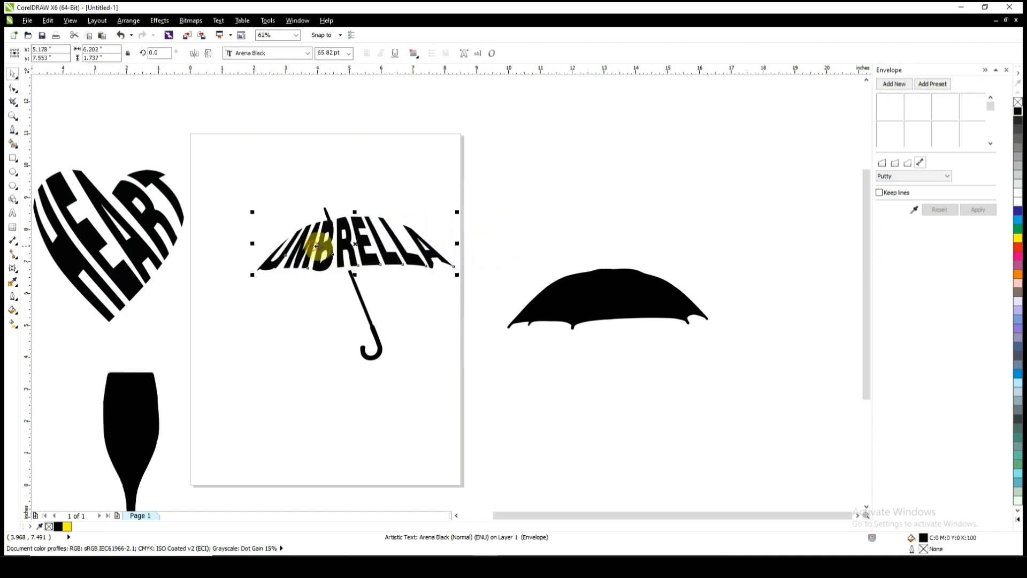
{"action": "left_click_drag", "start_coordinate": [462, 222], "coordinate": [454, 177]}
{"action": "left_click_drag", "start_coordinate": [372, 263], "coordinate": [365, 262]}
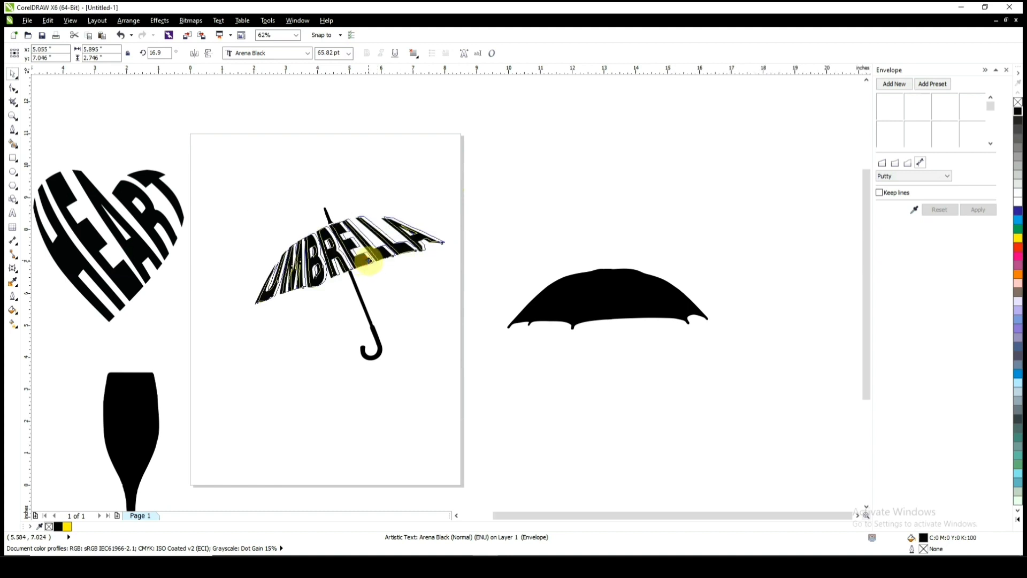
{"action": "left_click", "coordinate": [464, 232]}
- Delete the leftover canopy piece and move the wine glass into the empty area to the right of the page
{"action": "scroll", "coordinate": [463, 234], "scroll_direction": "down", "scroll_amount": 2}
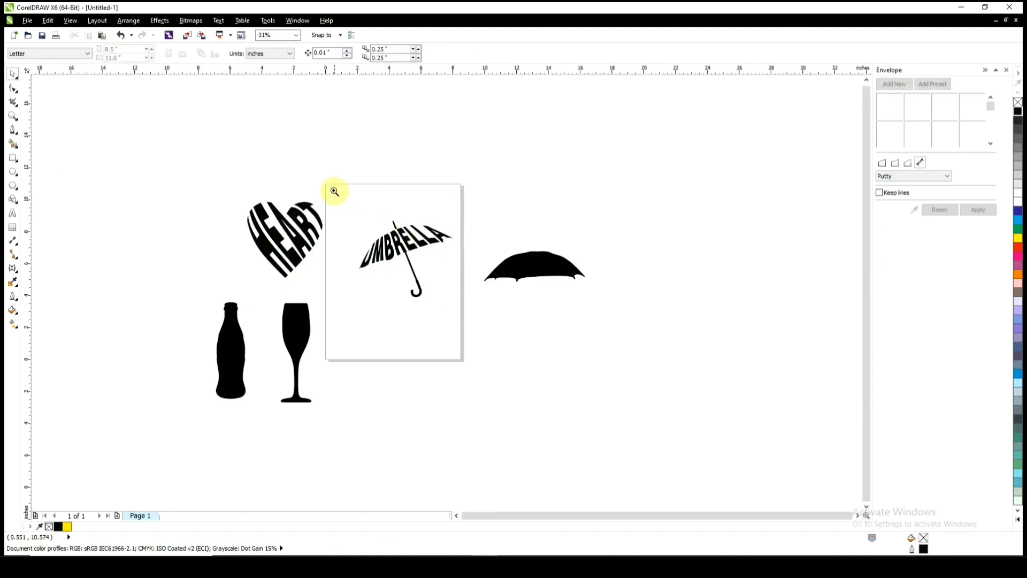
{"action": "left_click_drag", "start_coordinate": [330, 184], "coordinate": [476, 314]}
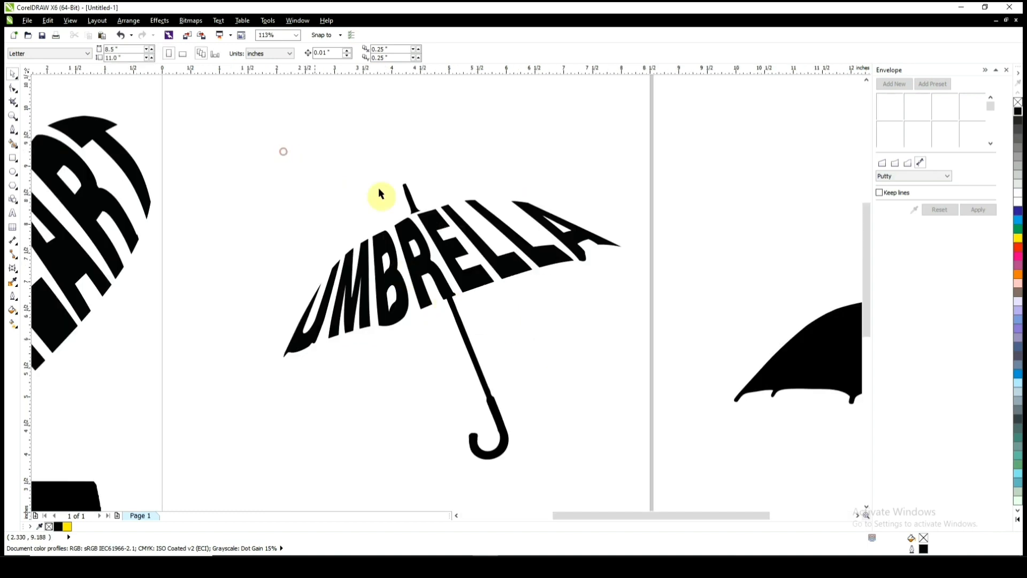
{"action": "scroll", "coordinate": [381, 193], "scroll_direction": "down", "scroll_amount": 4}
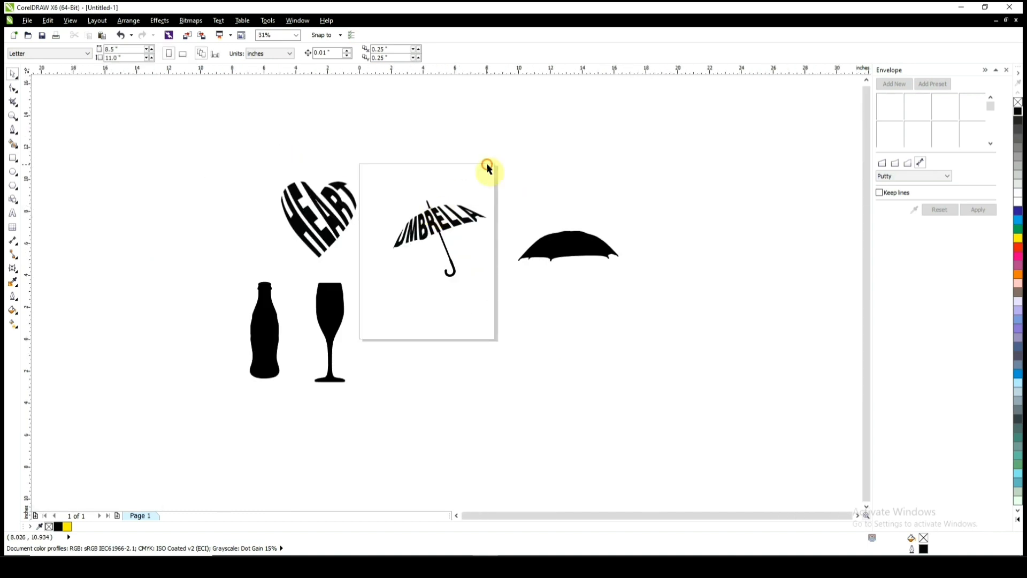
{"action": "left_click", "coordinate": [533, 247]}
{"action": "key", "text": "Delete"}
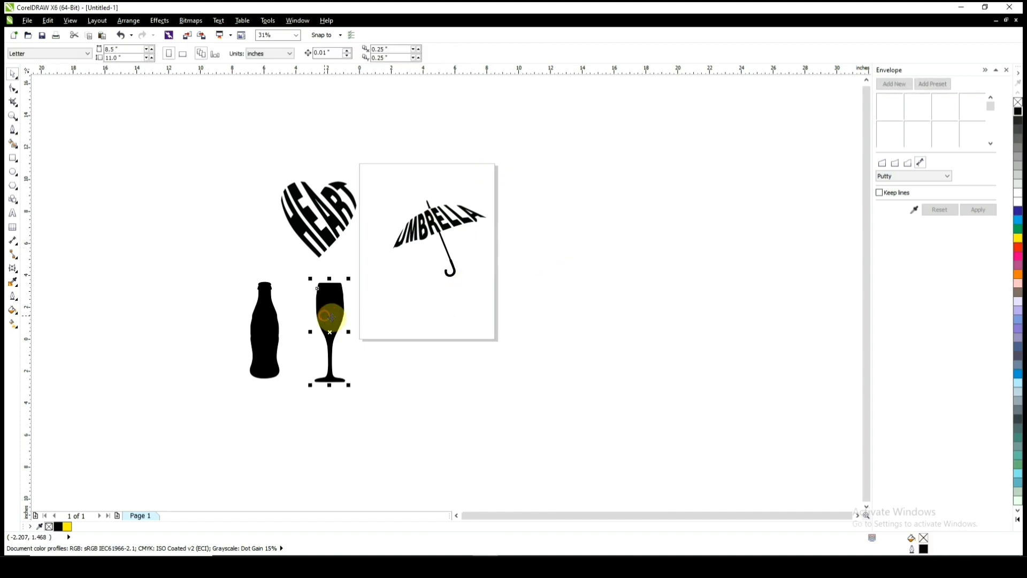
{"action": "left_click_drag", "start_coordinate": [330, 317], "coordinate": [572, 262]}
{"action": "scroll", "coordinate": [571, 262], "scroll_direction": "up", "scroll_amount": 2}
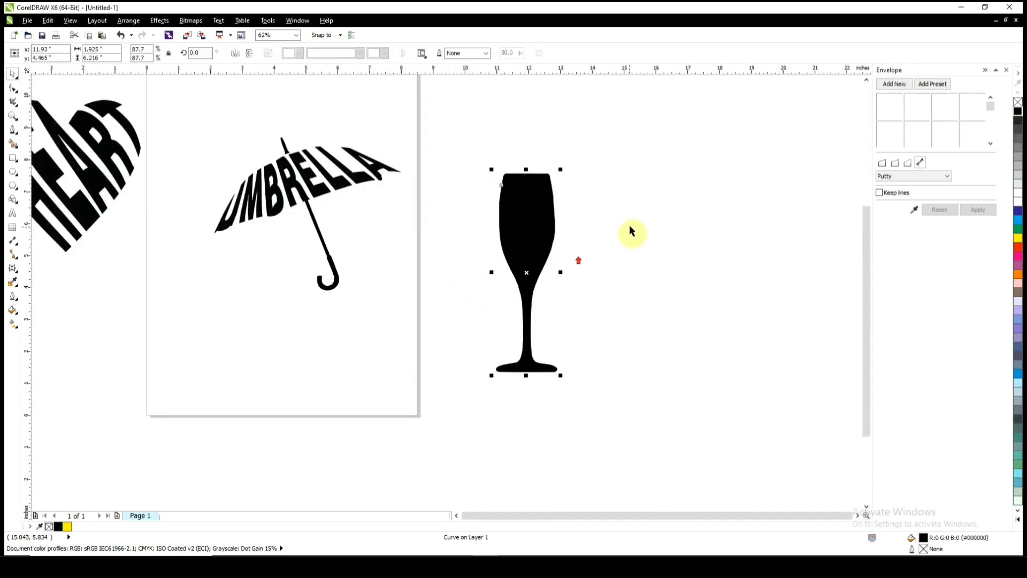
{"action": "left_click", "coordinate": [630, 226]}
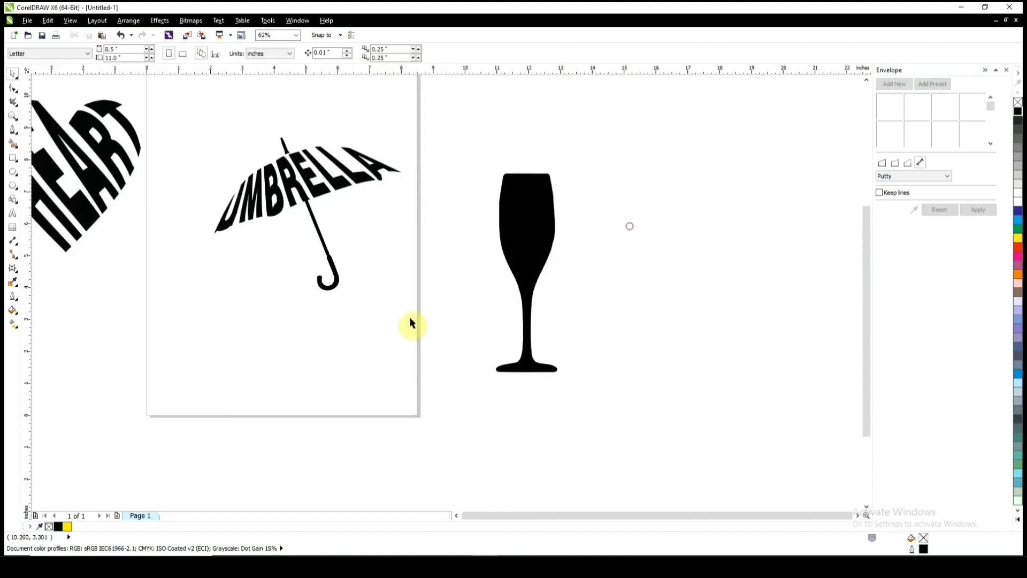
- Add the text GLASS to the right of the wine glass, in Arena Black at about 101 pt
{"action": "left_click", "coordinate": [13, 214]}
{"action": "left_click", "coordinate": [617, 219]}
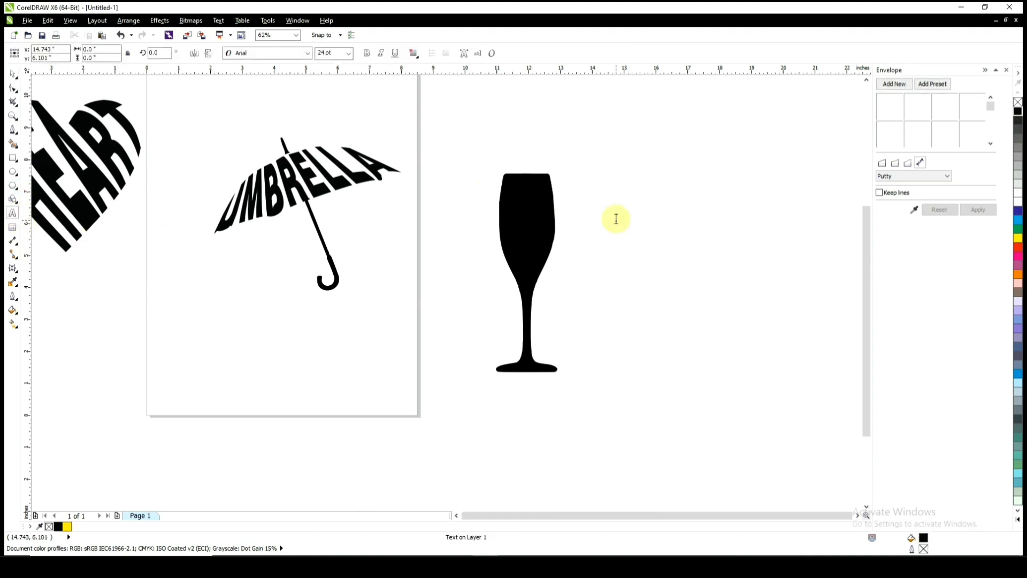
{"action": "type", "text": "GLASS"}
{"action": "key", "text": "ctrl+space"}
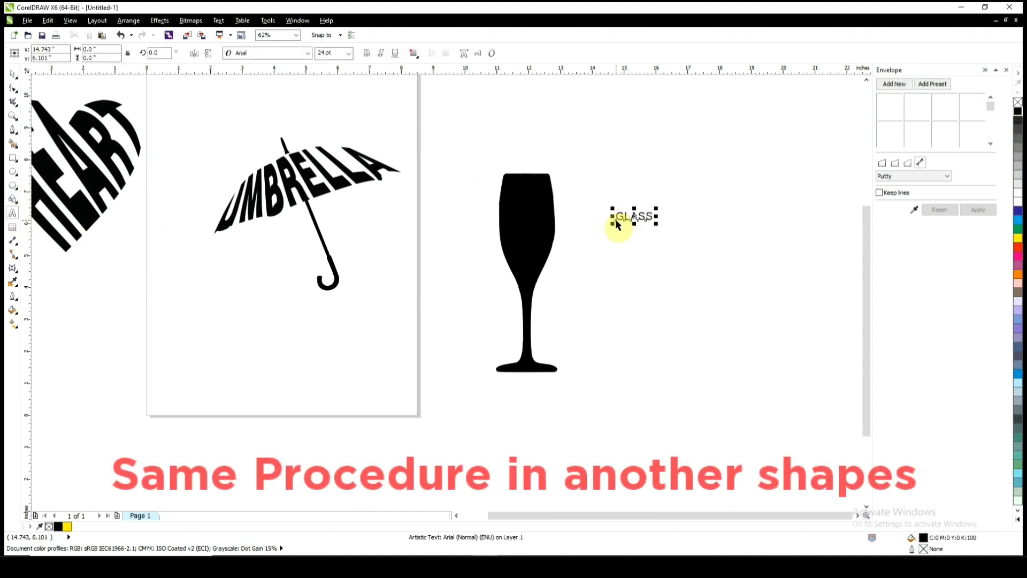
{"action": "left_click_drag", "start_coordinate": [657, 226], "coordinate": [715, 271]}
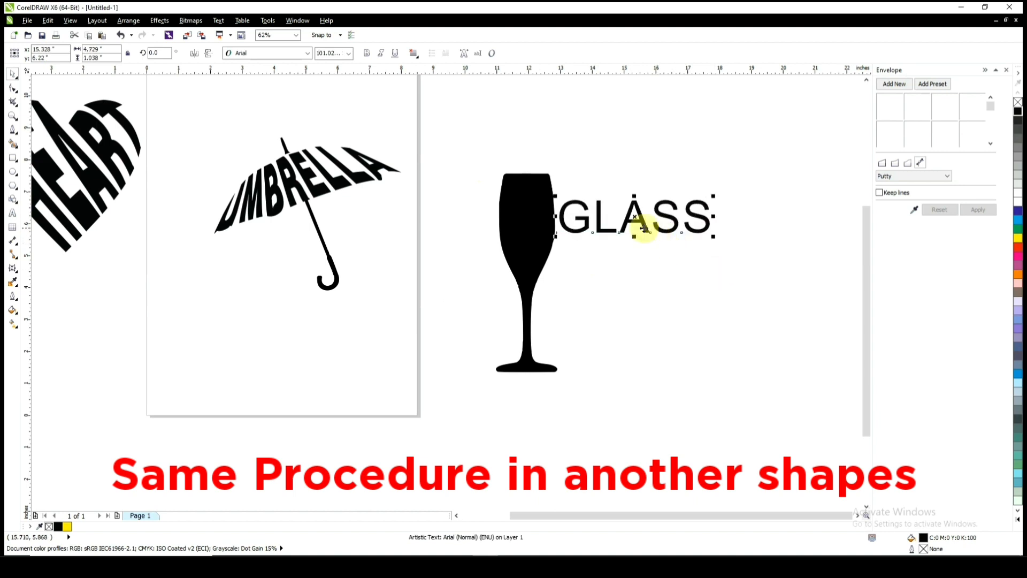
{"action": "left_click_drag", "start_coordinate": [649, 225], "coordinate": [695, 236]}
{"action": "left_click", "coordinate": [308, 53]}
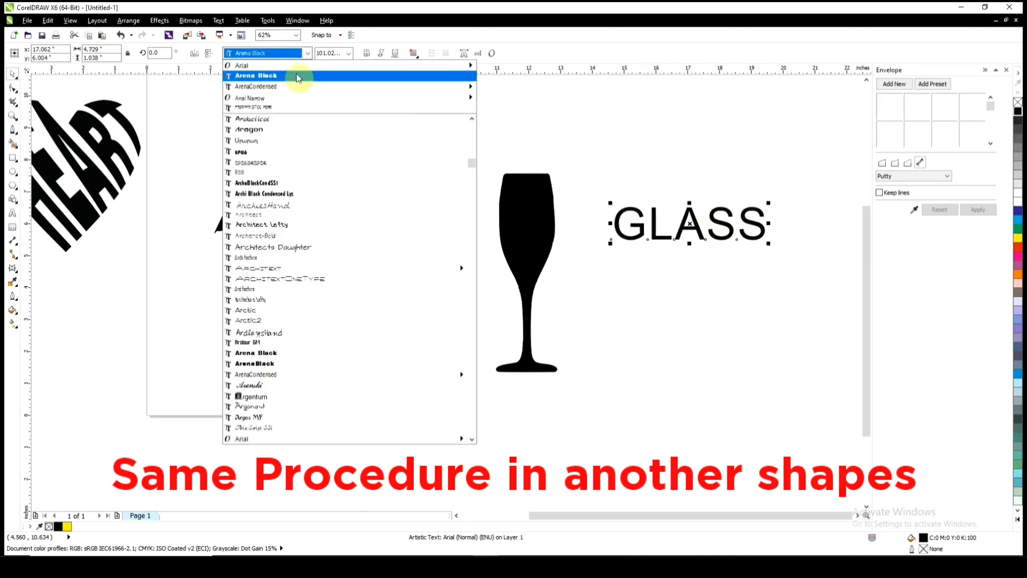
{"action": "left_click", "coordinate": [298, 75]}
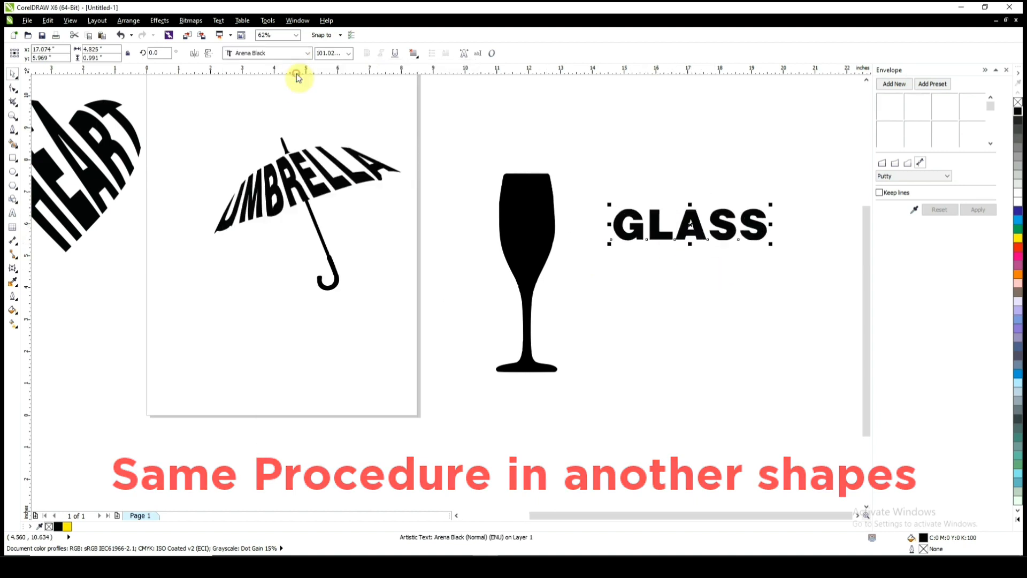
- Draw a closed straight-segment outline about 4.1 by 4.2 in around the wine glass's bowl, leaving out the stem and foot
{"action": "left_click", "coordinate": [544, 241]}
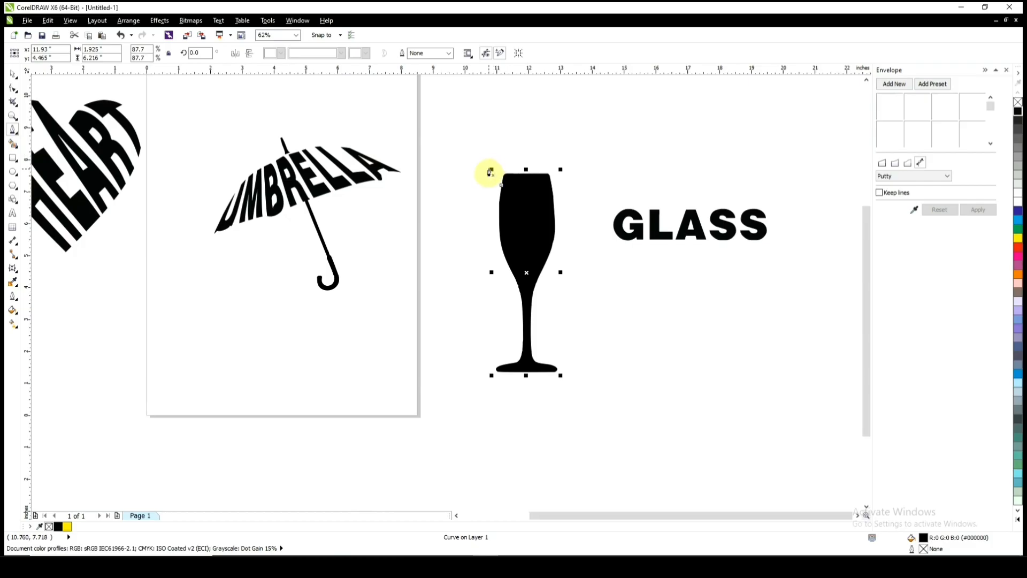
{"action": "left_click", "coordinate": [486, 165]}
{"action": "left_click", "coordinate": [608, 147]}
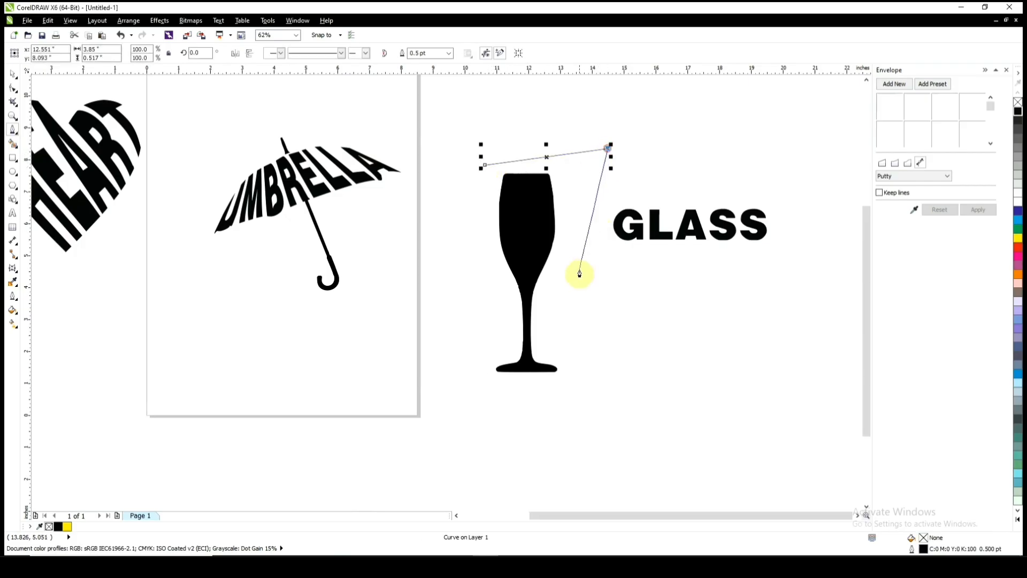
{"action": "left_click", "coordinate": [580, 269]}
{"action": "left_click", "coordinate": [523, 282]}
{"action": "left_click", "coordinate": [492, 275]}
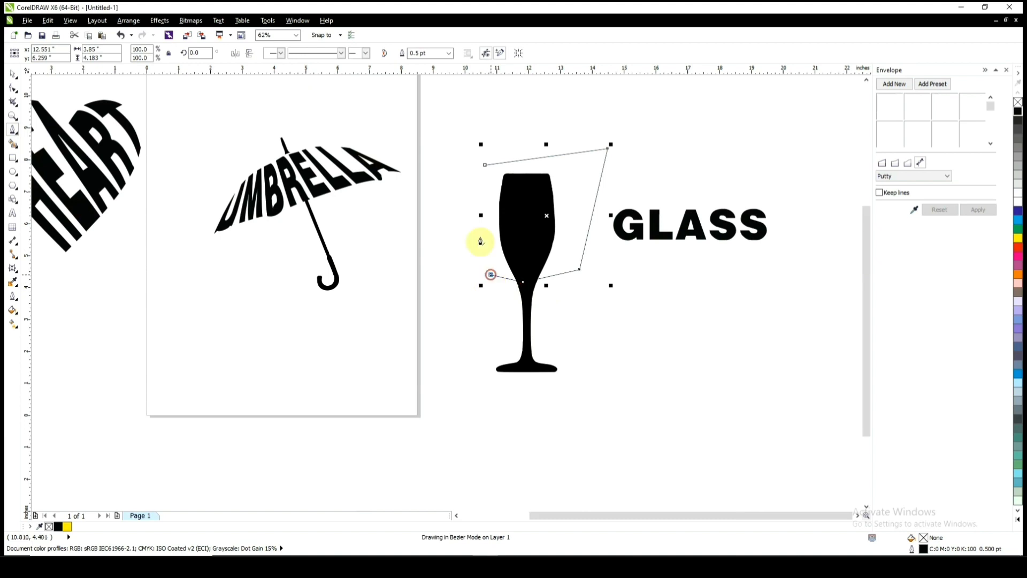
{"action": "left_click", "coordinate": [476, 187]}
{"action": "left_click", "coordinate": [486, 165]}
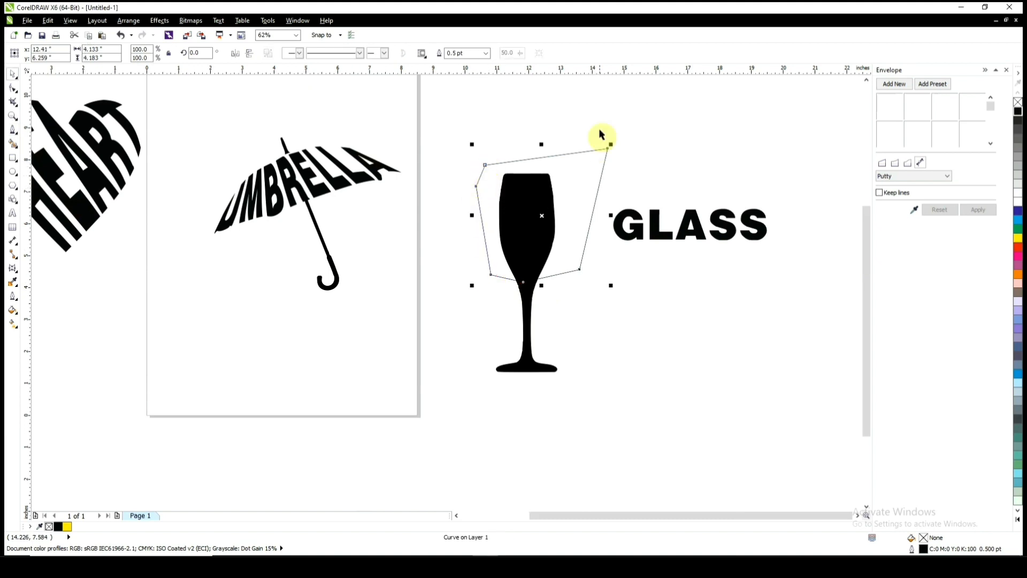
- Intersect the drawn outline with the wine glass and move the resulting bowl piece below the GLASS text
{"action": "left_click", "coordinate": [533, 334], "text": "shift"}
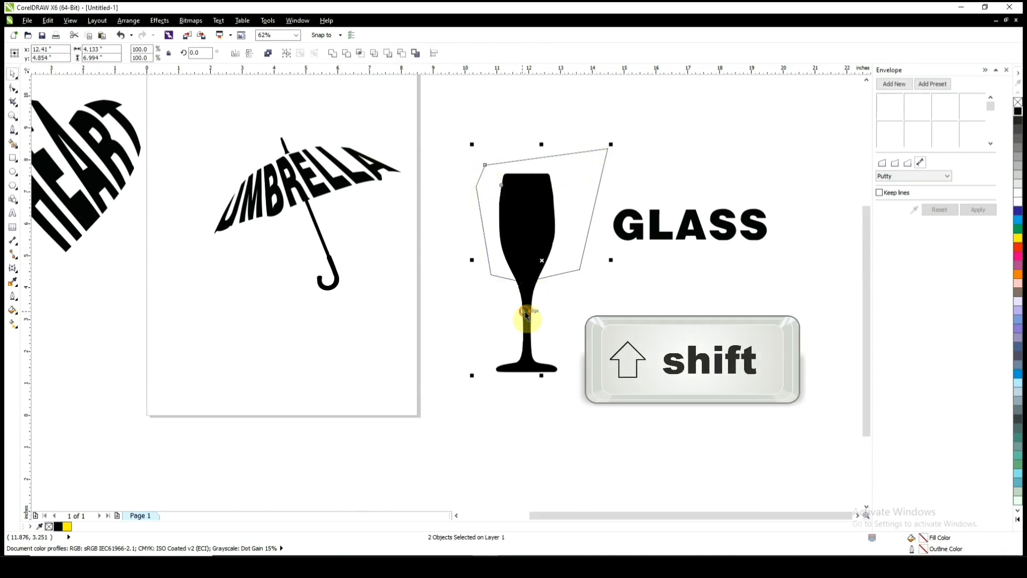
{"action": "left_click", "coordinate": [362, 100]}
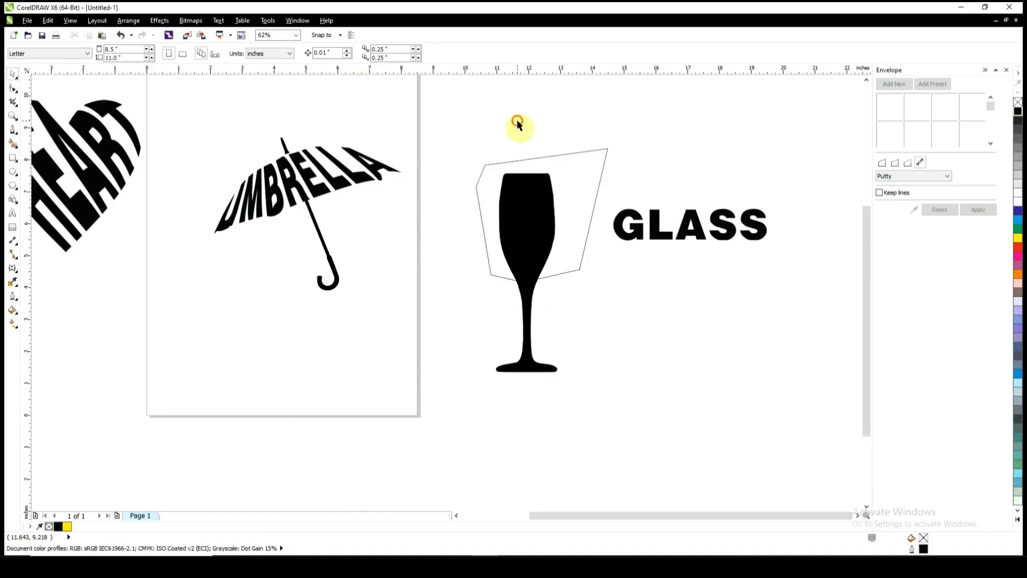
{"action": "left_click", "coordinate": [531, 260]}
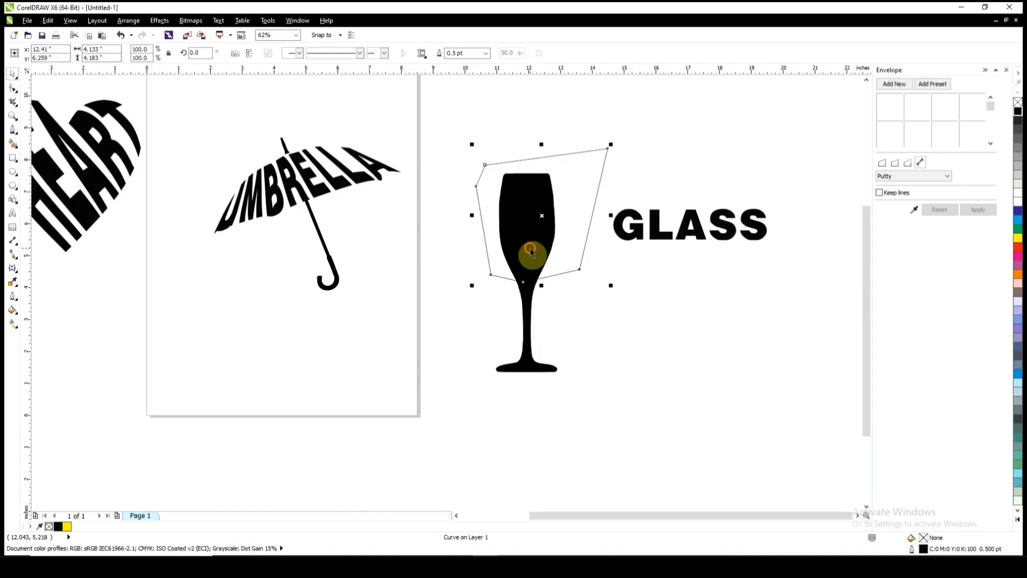
{"action": "left_click_drag", "start_coordinate": [526, 230], "coordinate": [695, 321]}
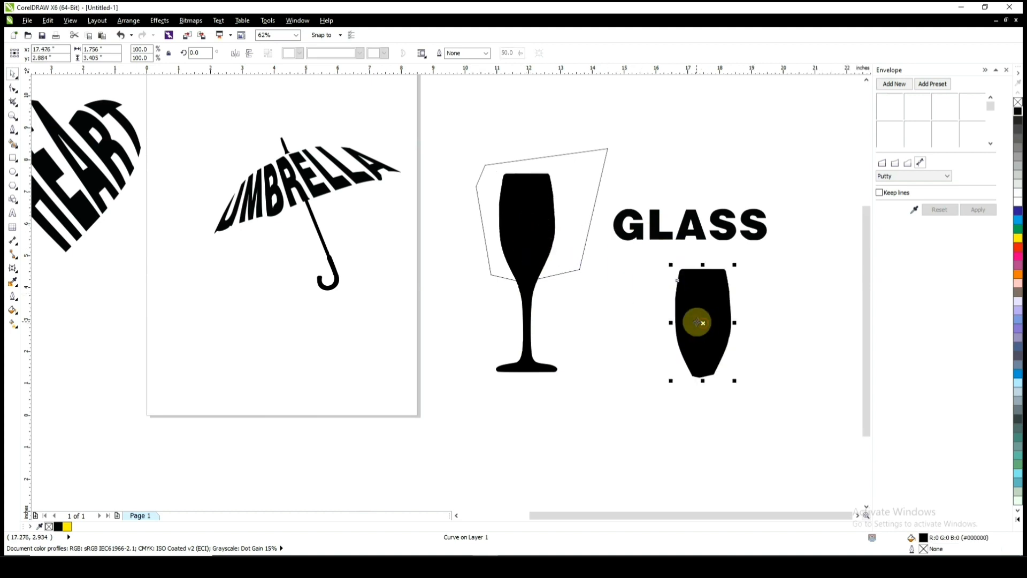
{"action": "left_click", "coordinate": [741, 121]}
- Rotate the cut-out bowl a quarter turn counterclockwise so that its rim faces left
{"action": "left_click", "coordinate": [733, 235]}
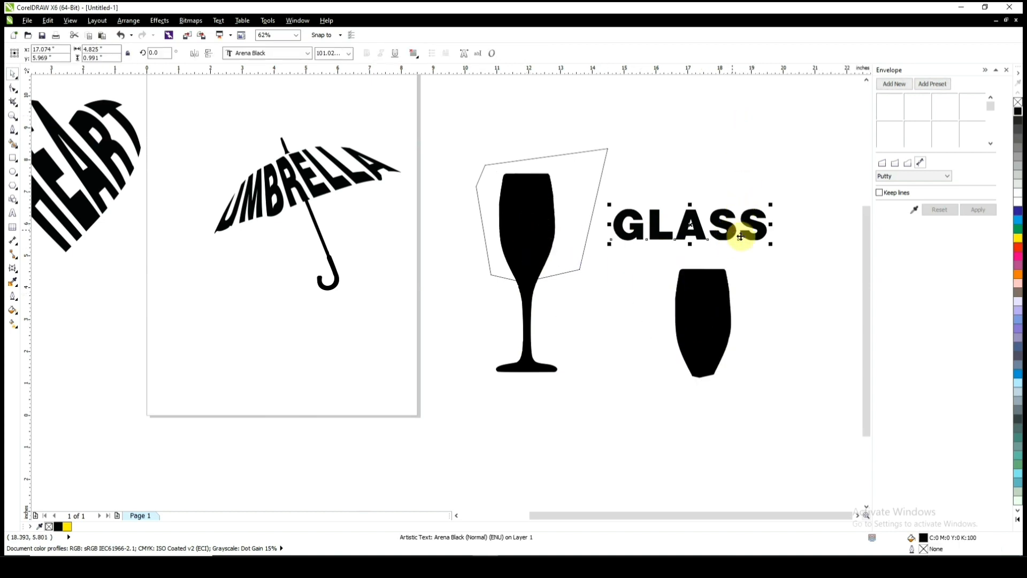
{"action": "left_click", "coordinate": [713, 311]}
{"action": "left_click", "coordinate": [713, 310]}
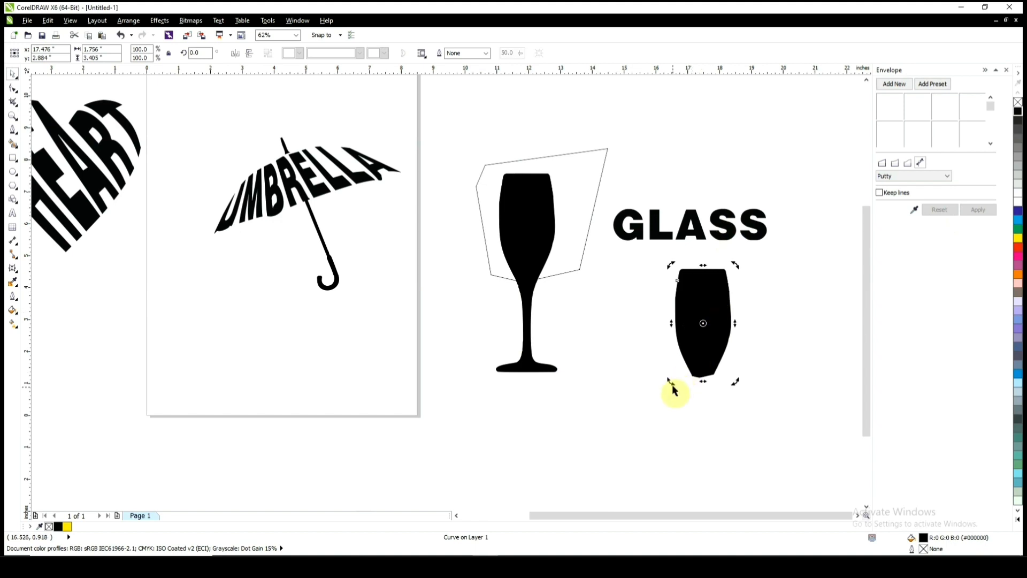
{"action": "left_click_drag", "start_coordinate": [679, 381], "coordinate": [756, 351]}
{"action": "left_click", "coordinate": [800, 267]}
- Warp the GLASS text with an envelope created from the rotated bowl shape
{"action": "left_click", "coordinate": [725, 241]}
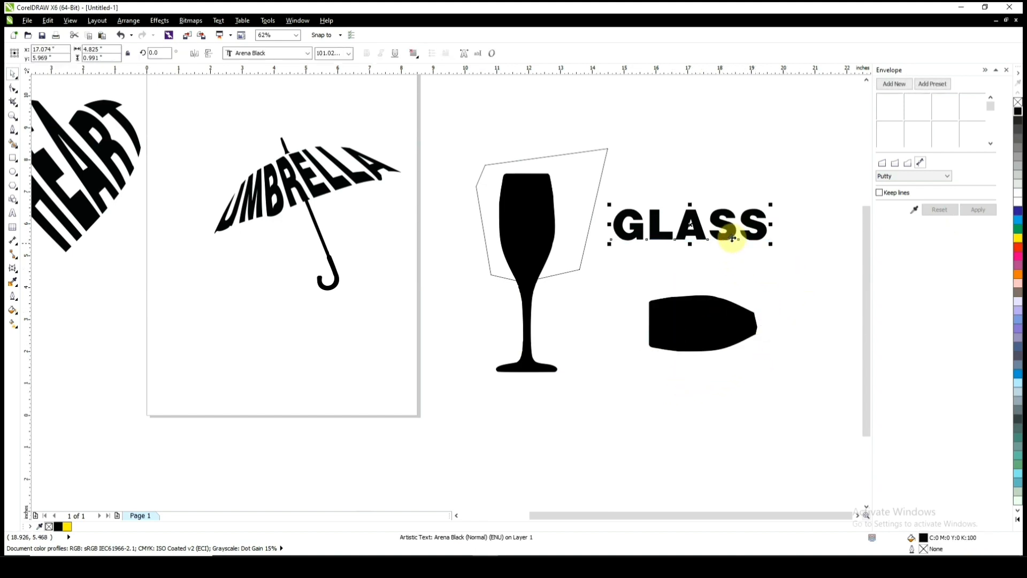
{"action": "left_click", "coordinate": [915, 209]}
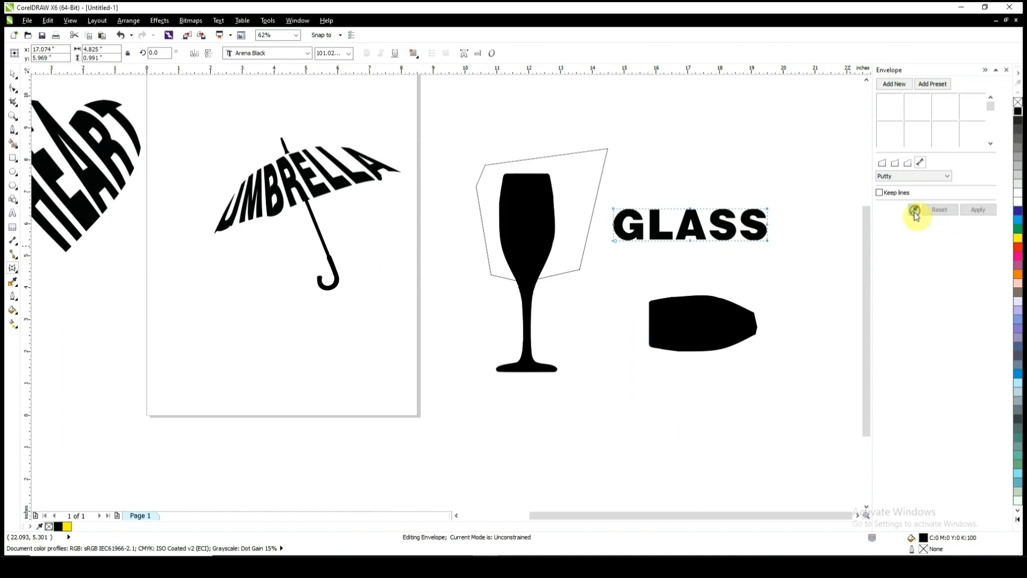
{"action": "left_click", "coordinate": [711, 333]}
{"action": "left_click", "coordinate": [979, 211]}
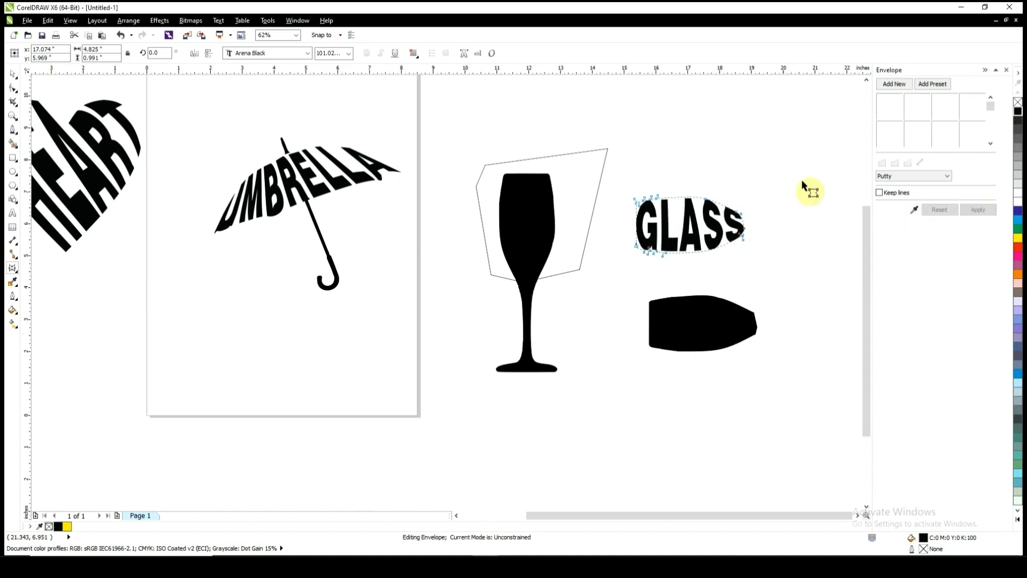
{"action": "left_click", "coordinate": [768, 175]}
{"action": "left_click", "coordinate": [711, 223]}
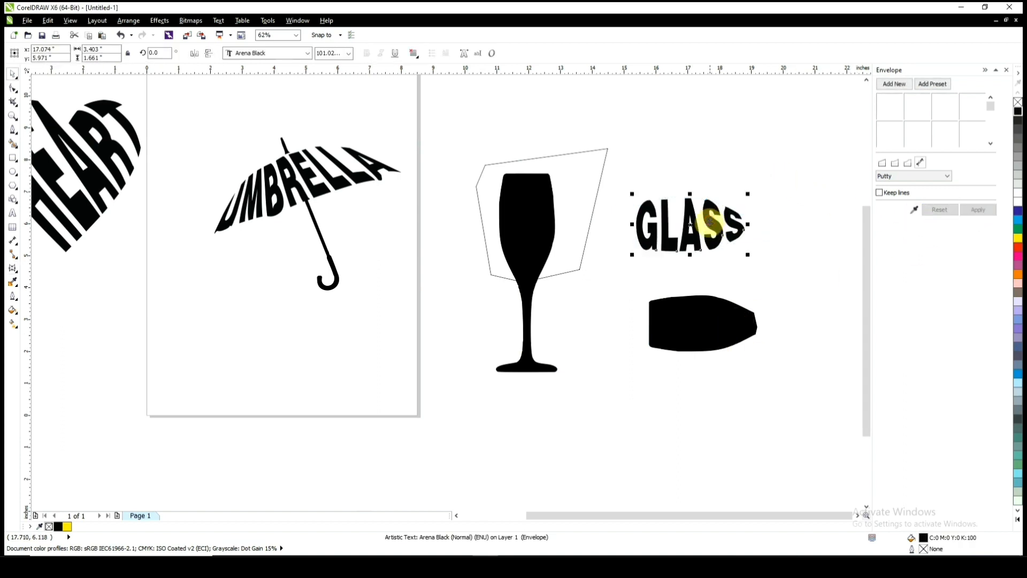
- Fill the warped GLASS text with yellow, rotate it a quarter turn clockwise and place it over the wine glass's bowl
{"action": "left_click", "coordinate": [1019, 241]}
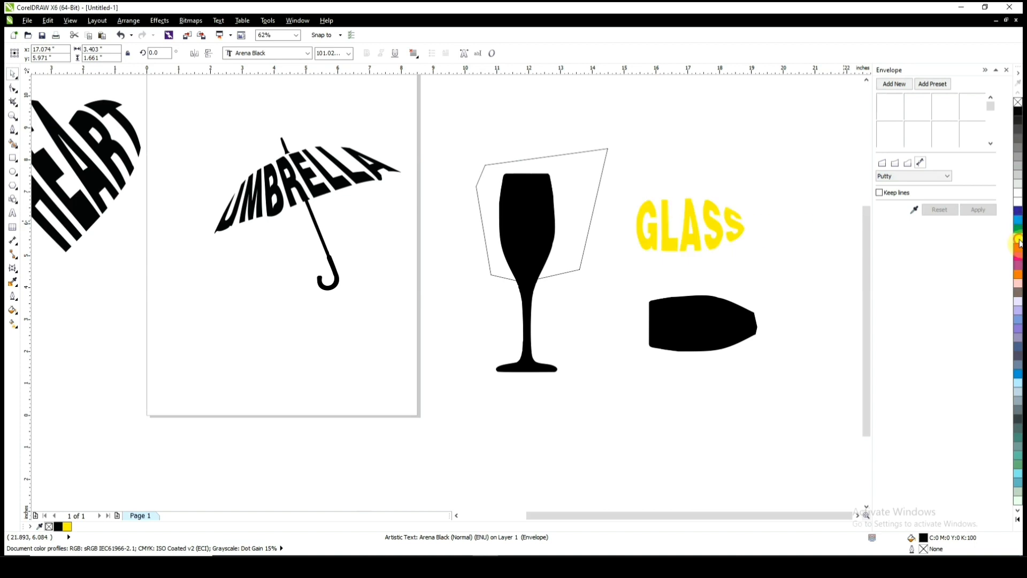
{"action": "left_click_drag", "start_coordinate": [751, 199], "coordinate": [542, 230]}
{"action": "left_click", "coordinate": [704, 232]}
{"action": "scroll", "coordinate": [537, 190], "scroll_direction": "up", "scroll_amount": 2}
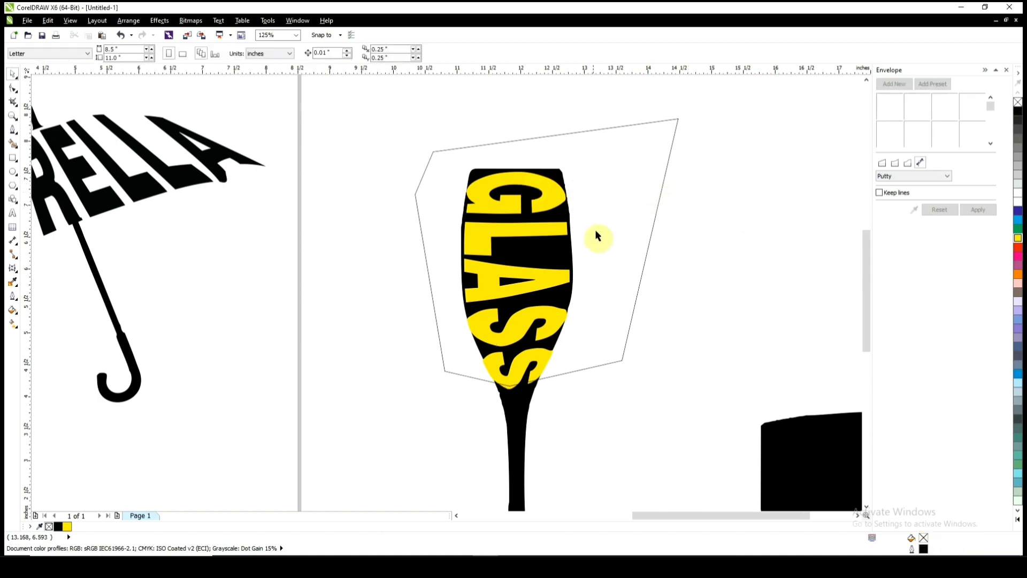
{"action": "scroll", "coordinate": [595, 230], "scroll_direction": "down", "scroll_amount": 2}
- Trim the bowl off the wine glass with the drawn outline and delete the outline, keeping the stem and foot
{"action": "left_click", "coordinate": [574, 292], "text": "shift"}
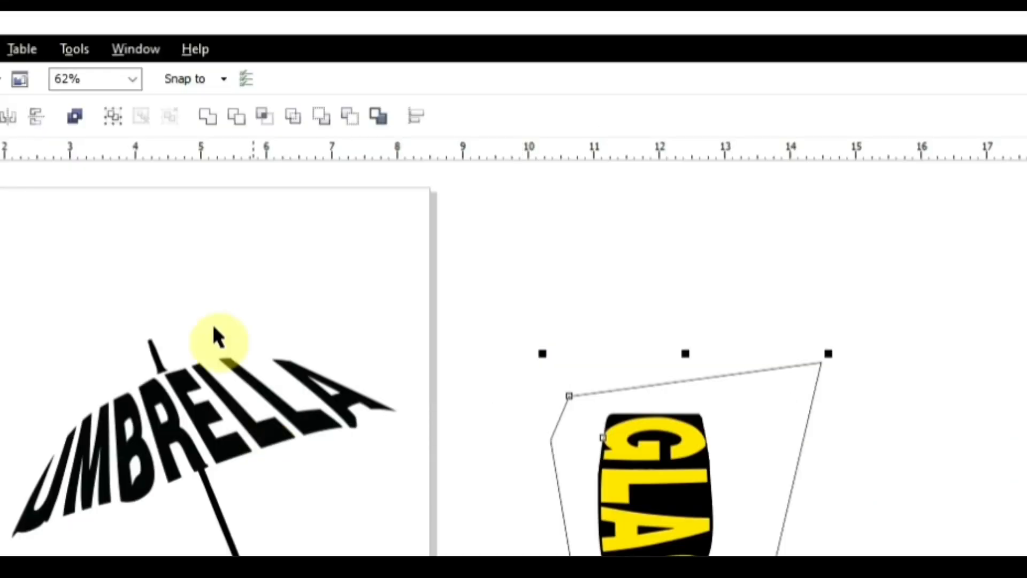
{"action": "left_click", "coordinate": [346, 53]}
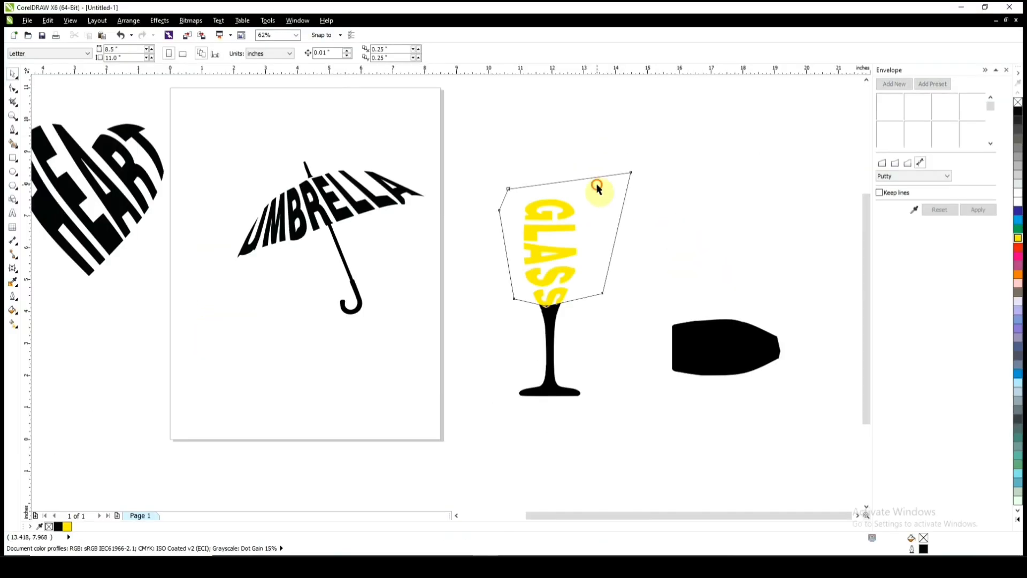
{"action": "key", "text": "Delete"}
- Fill the GLASS text with black and shift it slightly upward so it clears the top of the stem
{"action": "left_click", "coordinate": [569, 208]}
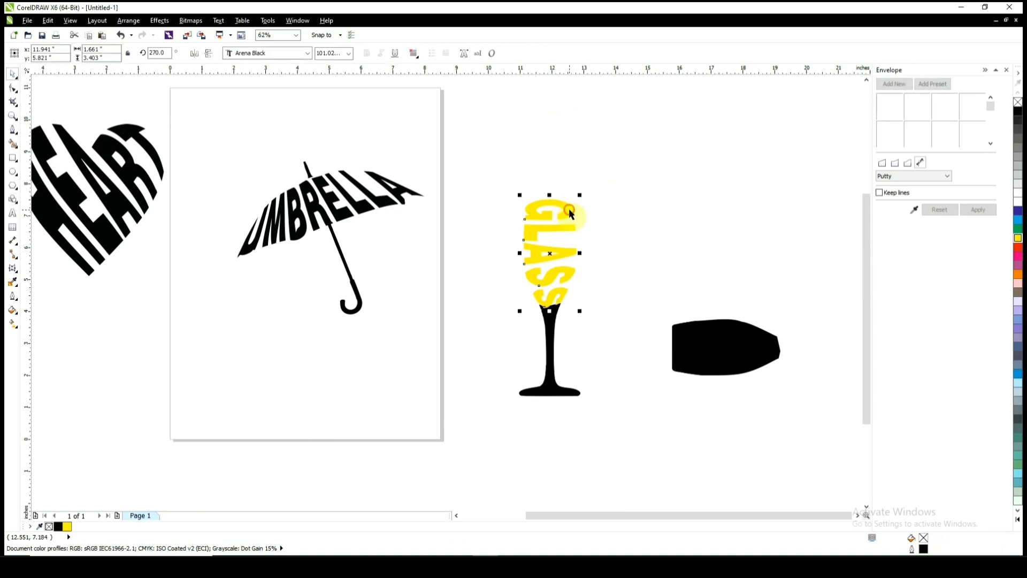
{"action": "left_click", "coordinate": [1017, 110]}
{"action": "scroll", "coordinate": [551, 292], "scroll_direction": "up", "scroll_amount": 4}
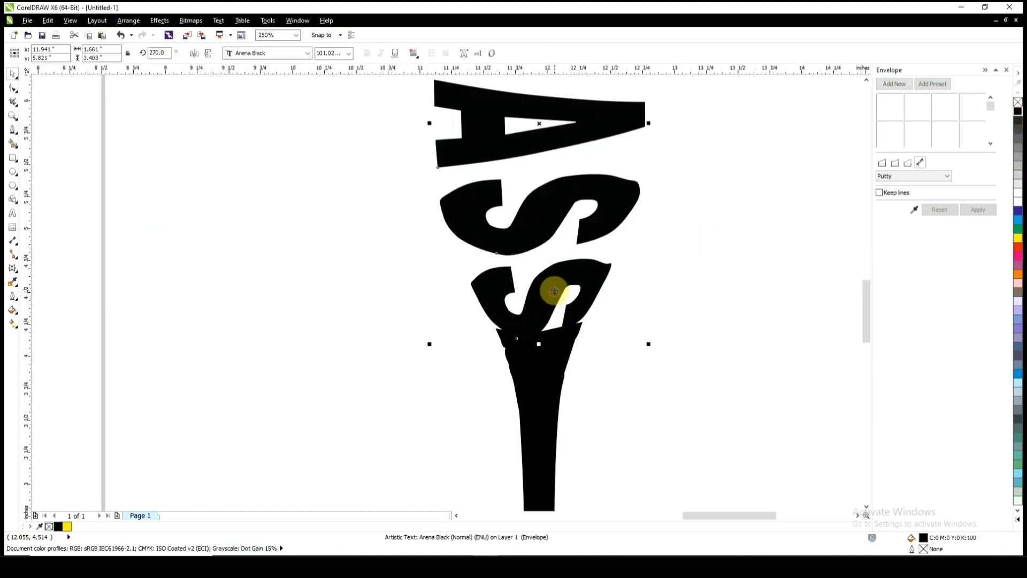
{"action": "scroll", "coordinate": [556, 272], "scroll_direction": "down", "scroll_amount": 4}
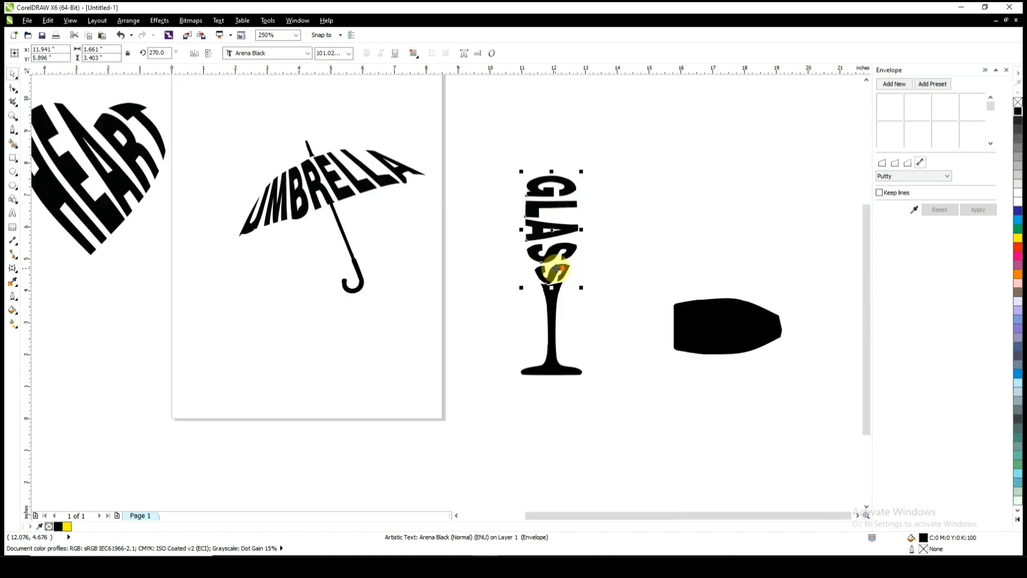
{"action": "scroll", "coordinate": [557, 270], "scroll_direction": "down", "scroll_amount": 2}
{"action": "left_click", "coordinate": [656, 201]}
{"action": "scroll", "coordinate": [517, 279], "scroll_direction": "up", "scroll_amount": 2}
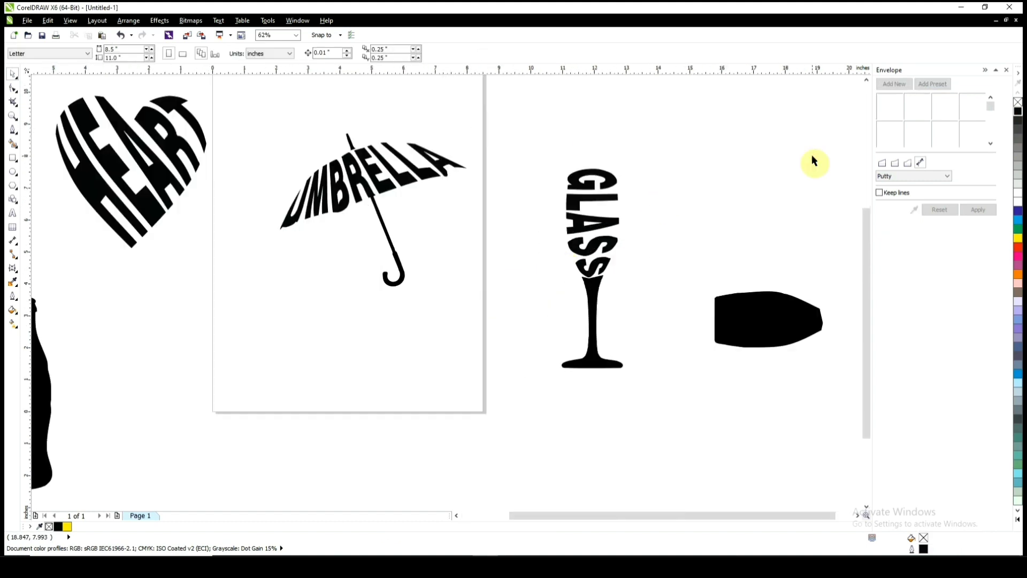
- Move the bottle silhouette to the right so it overlaps the page's lower edge below the umbrella
{"action": "scroll", "coordinate": [358, 281], "scroll_direction": "down", "scroll_amount": 2}
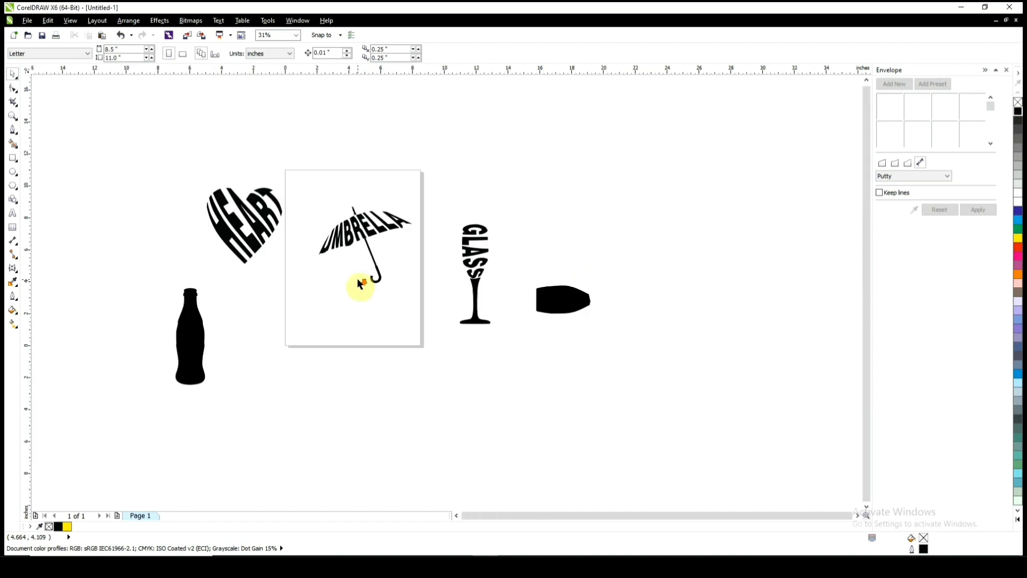
{"action": "scroll", "coordinate": [203, 340], "scroll_direction": "up", "scroll_amount": 2}
{"action": "left_click", "coordinate": [191, 350]}
{"action": "left_click_drag", "start_coordinate": [286, 353], "coordinate": [413, 333]}
{"action": "left_click", "coordinate": [276, 333]}
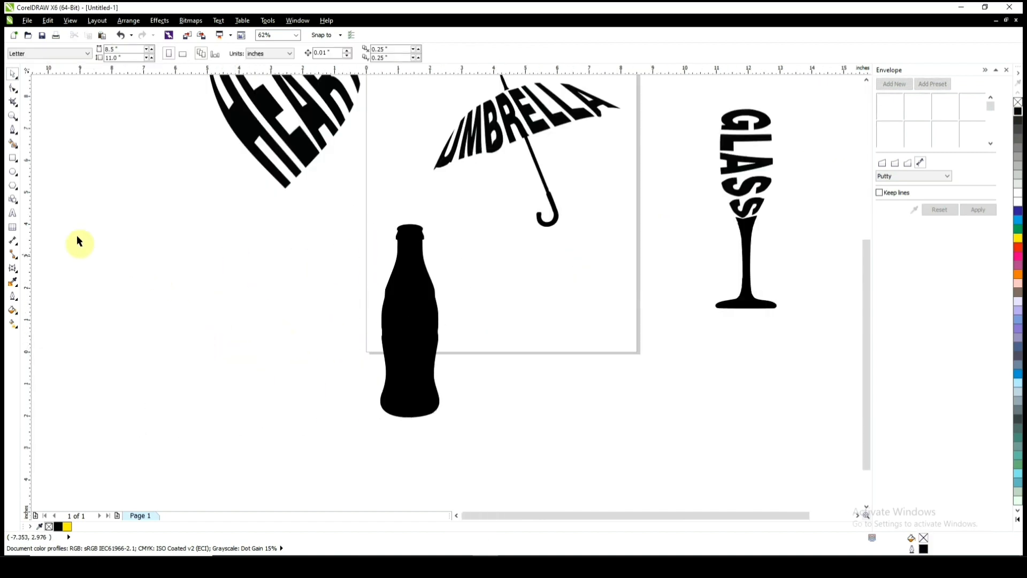
- Add the artistic text COLD DRINK to the left of the bottle
{"action": "left_click", "coordinate": [12, 213]}
{"action": "left_click", "coordinate": [220, 296]}
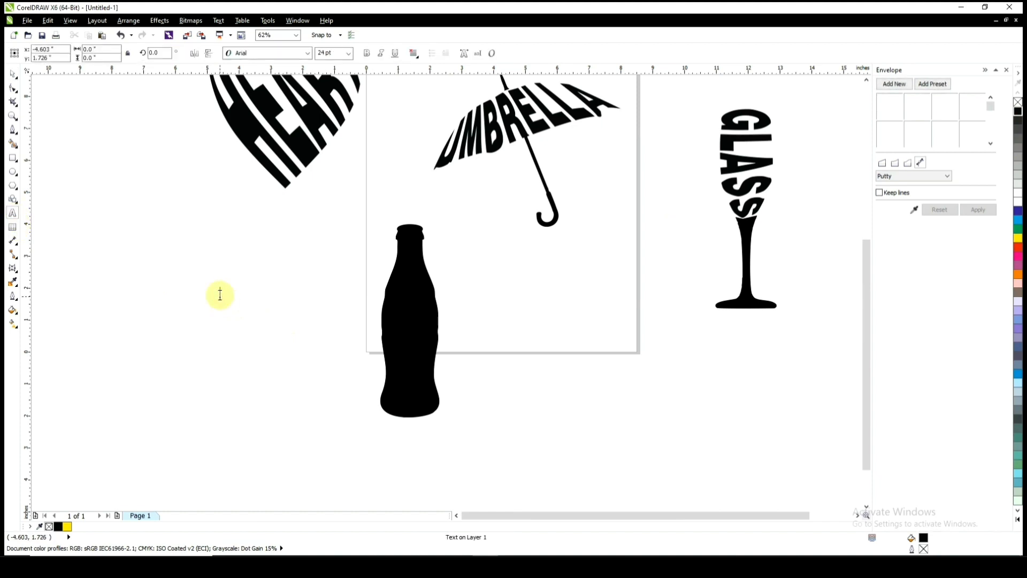
{"action": "type", "text": "COLD DRINK"}
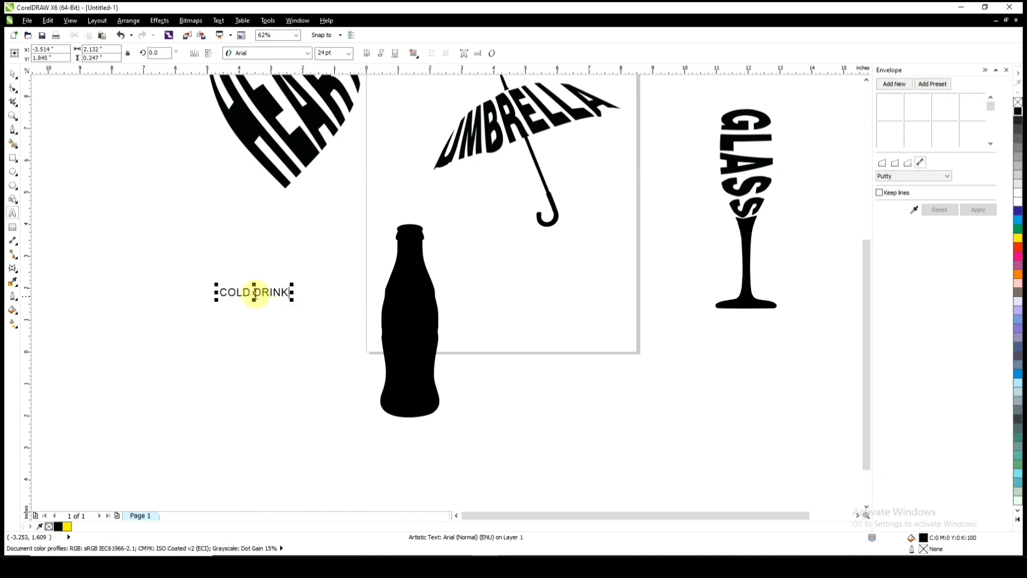
- Split the word DRINK out of the text and place it as a separate text object below COLD
{"action": "left_click_drag", "start_coordinate": [252, 291], "coordinate": [323, 294]}
{"action": "key", "text": "ctrl+x"}
{"action": "left_click", "coordinate": [226, 352]}
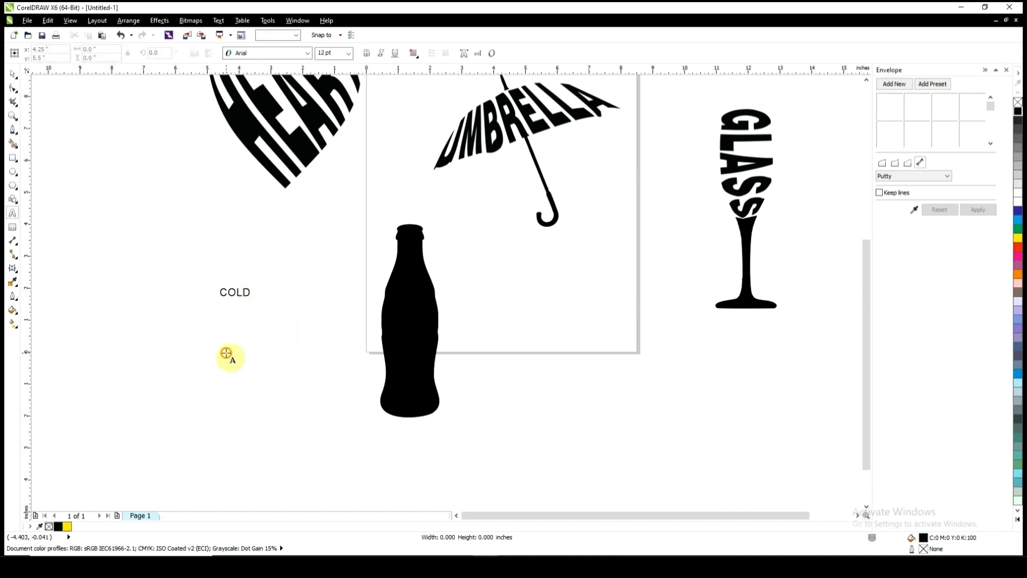
{"action": "key", "text": "ctrl+v"}
- Set the font of both the COLD and DRINK texts to Arena Black
{"action": "key", "text": "ctrl+space"}
{"action": "left_click", "coordinate": [241, 292], "text": "shift"}
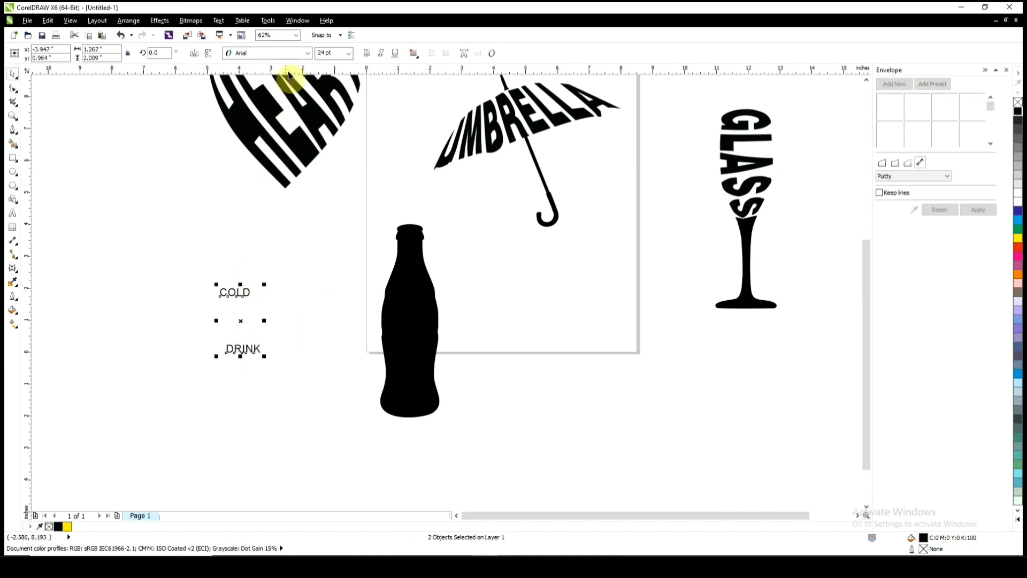
{"action": "left_click", "coordinate": [304, 55]}
{"action": "left_click", "coordinate": [293, 77]}
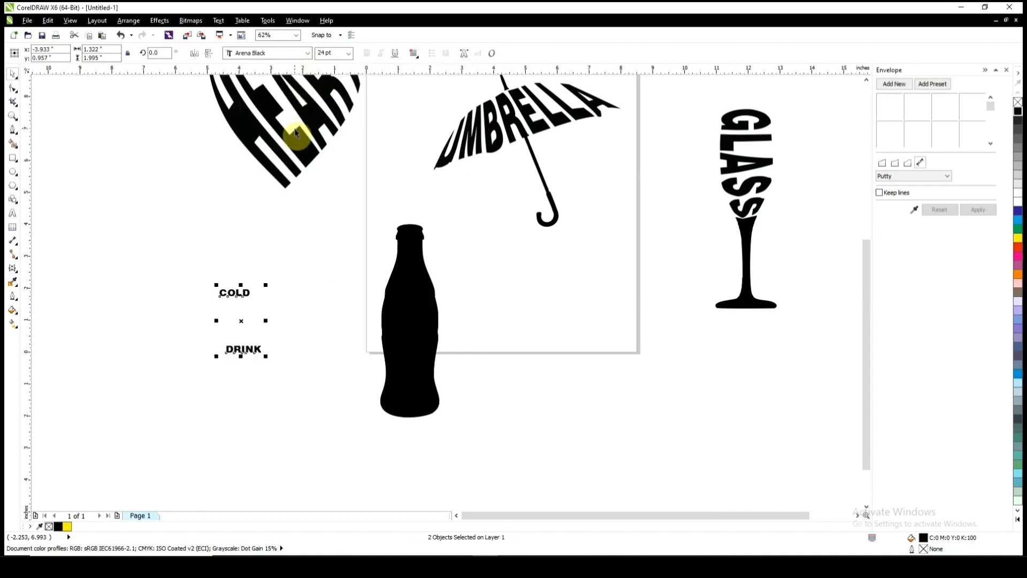
{"action": "left_click", "coordinate": [299, 323]}
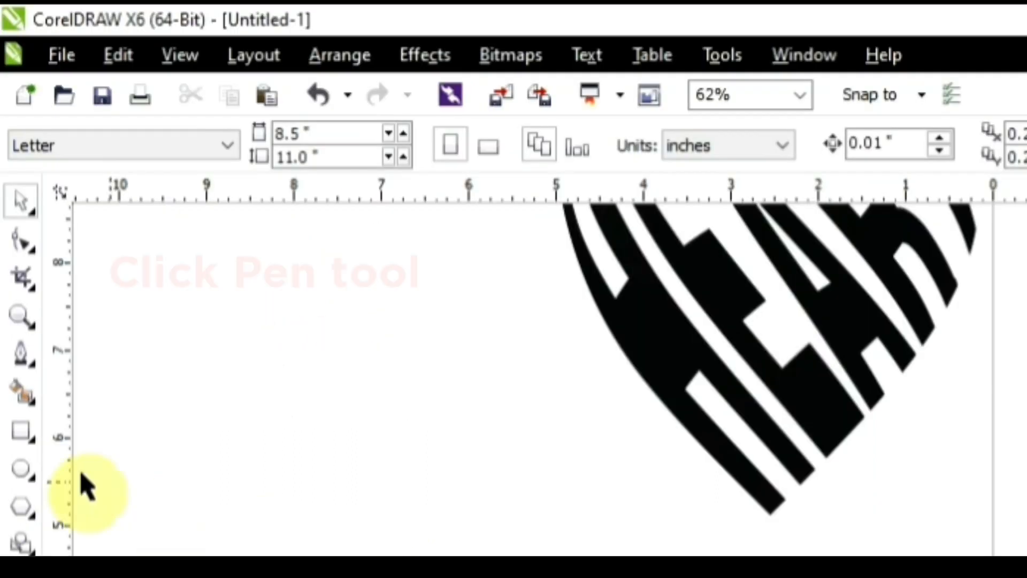
- Draw a closed straight-segment outline about 3.1 by 1.5 in across the upper part of the bottle's body with the Pen tool
{"action": "left_click", "coordinate": [21, 354]}
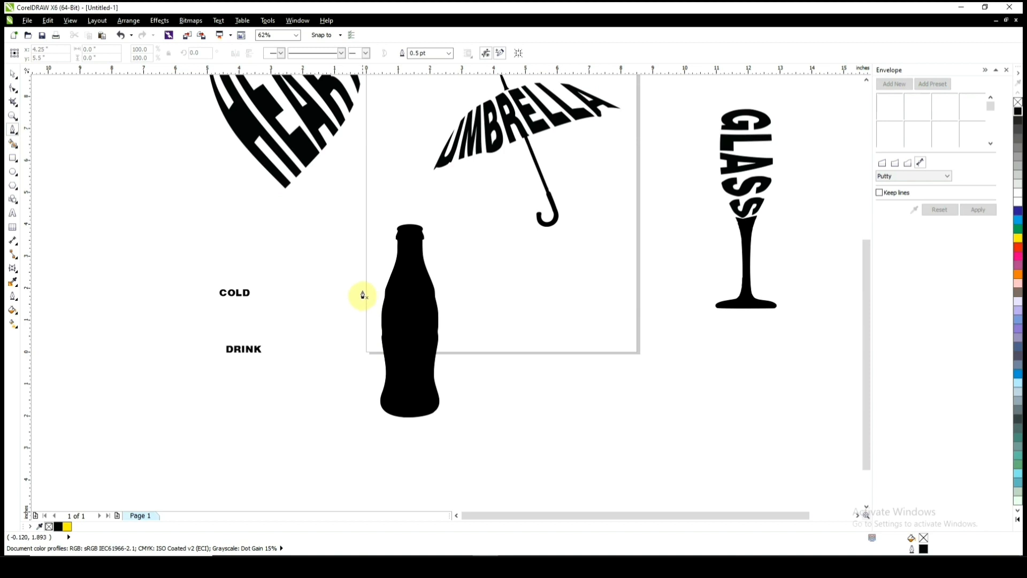
{"action": "left_click", "coordinate": [365, 289]}
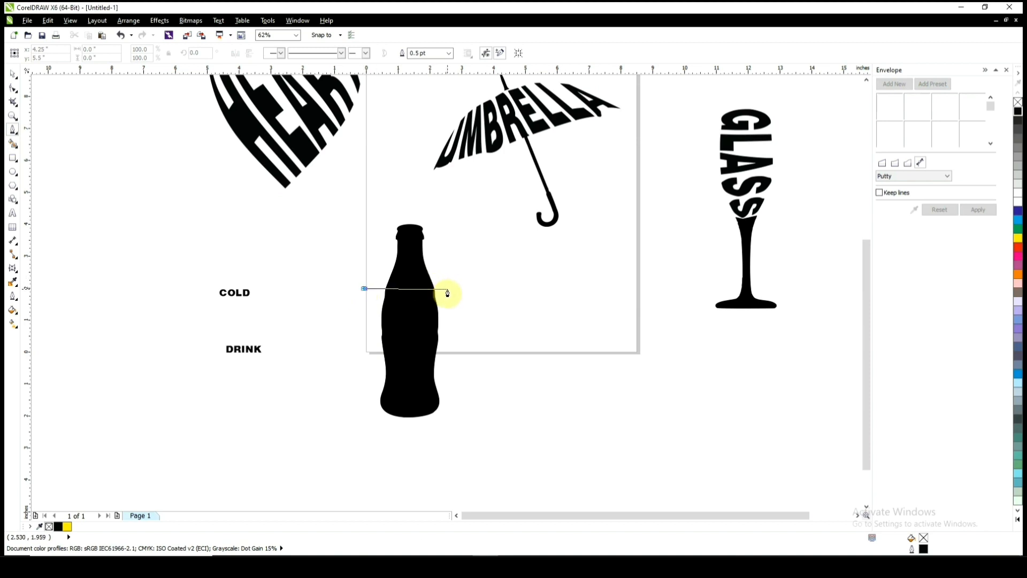
{"action": "left_click", "coordinate": [449, 289]}
{"action": "left_click", "coordinate": [461, 336]}
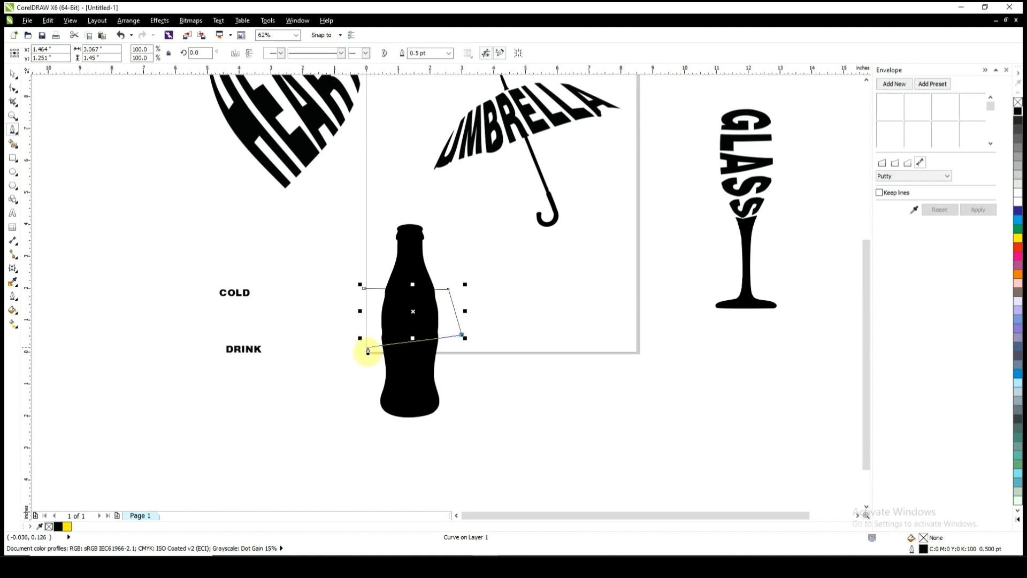
{"action": "left_click", "coordinate": [457, 342]}
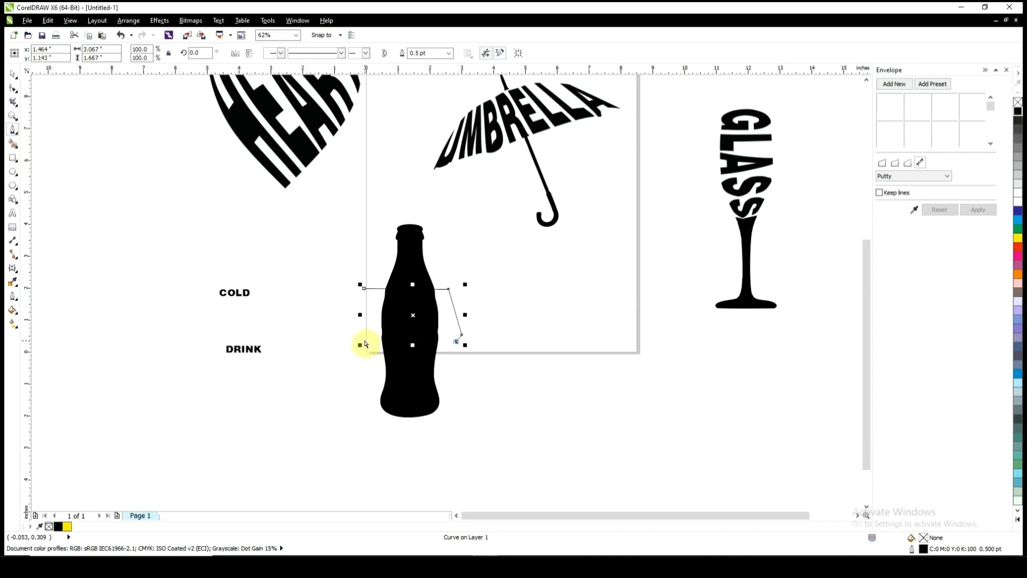
{"action": "key", "text": "ctrl+z"}
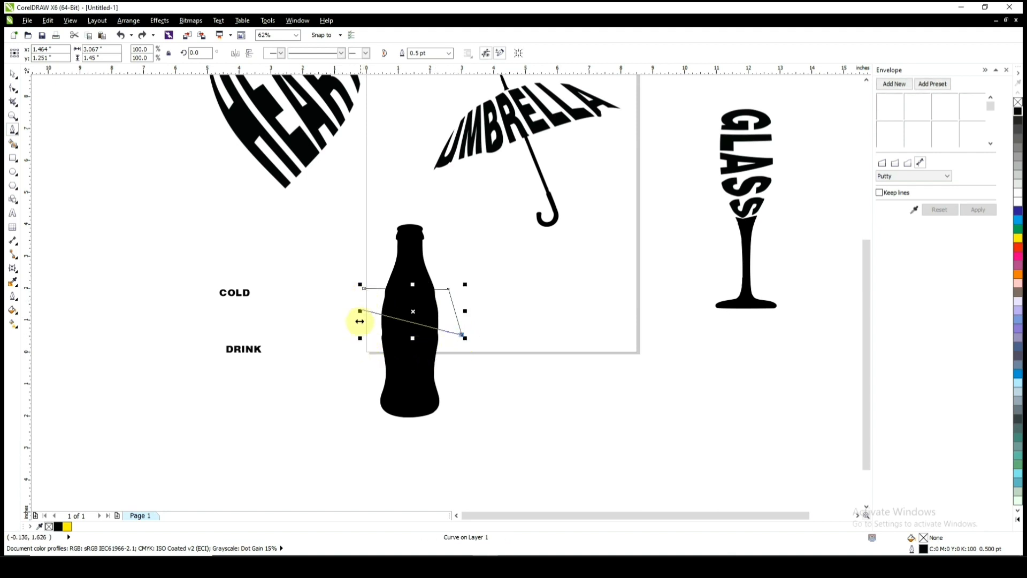
{"action": "left_click", "coordinate": [369, 335]}
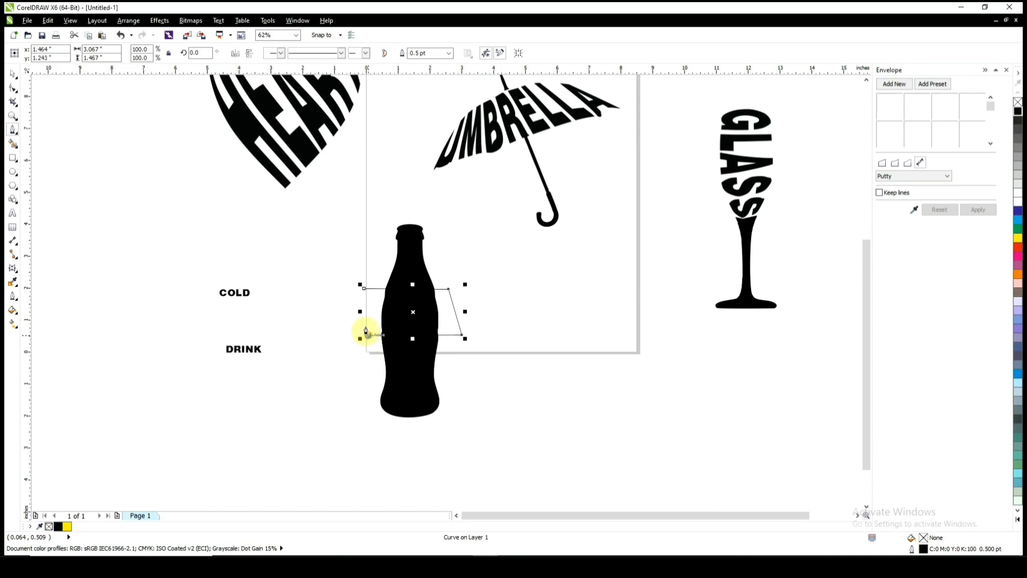
{"action": "left_click", "coordinate": [363, 289]}
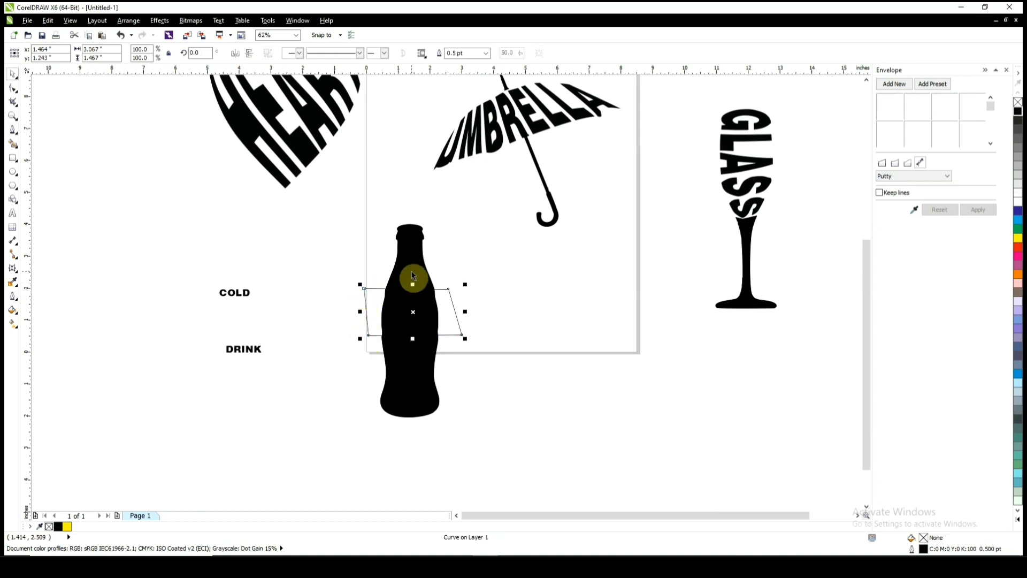
- Intersect the upper outline with the bottle and move the resulting band piece between the COLD text and the bottle
{"action": "left_click", "coordinate": [414, 275], "text": "shift"}
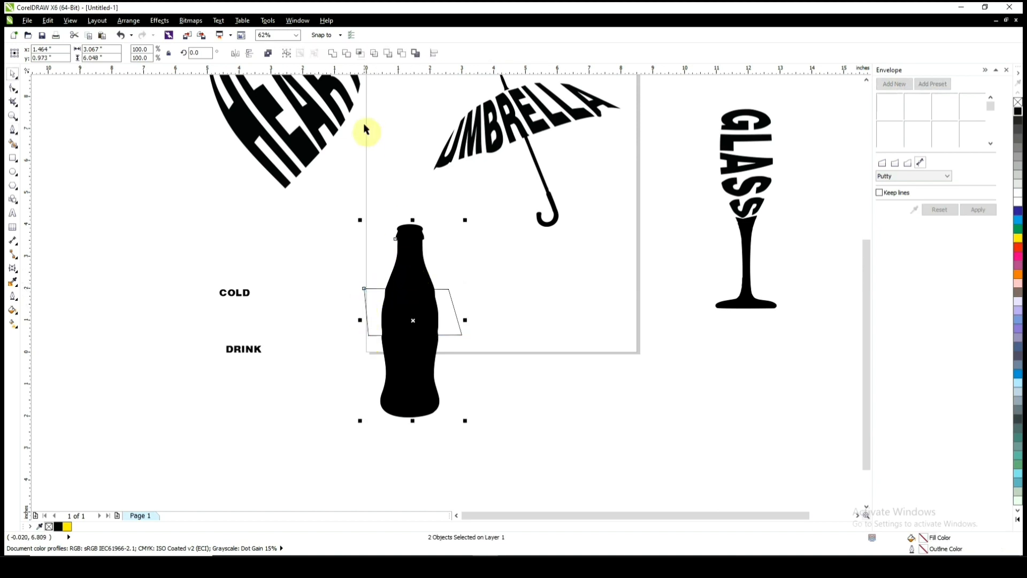
{"action": "left_click", "coordinate": [361, 53]}
{"action": "left_click", "coordinate": [493, 311]}
{"action": "left_click", "coordinate": [420, 328]}
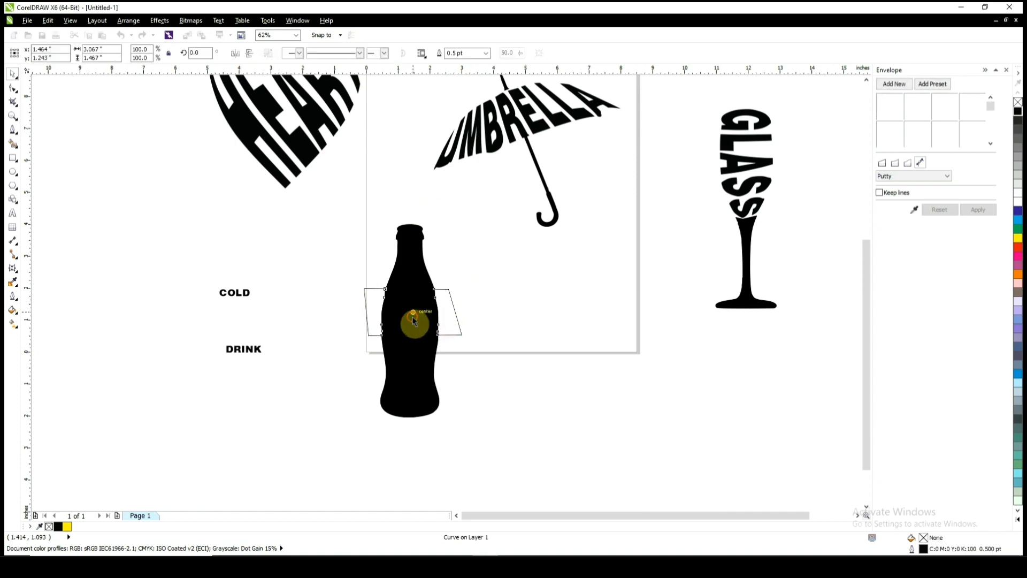
{"action": "left_click_drag", "start_coordinate": [414, 319], "coordinate": [314, 311]}
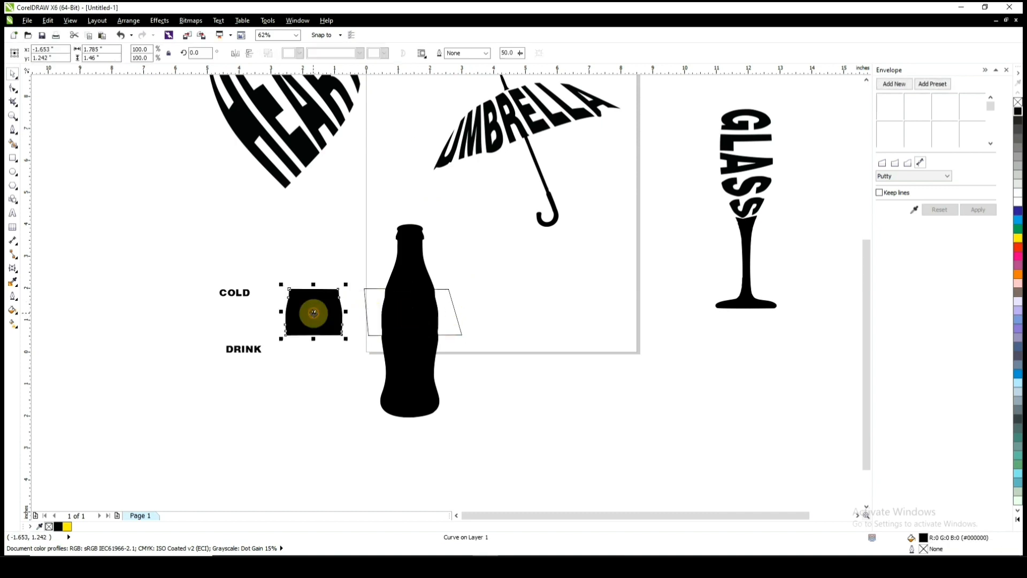
{"action": "left_click", "coordinate": [546, 298]}
- Draw a closed straight-segment outline about 2.9 by 2.6 in around the bottle's lower part, leaving a small gap below the first outline
{"action": "key", "text": "F5"}
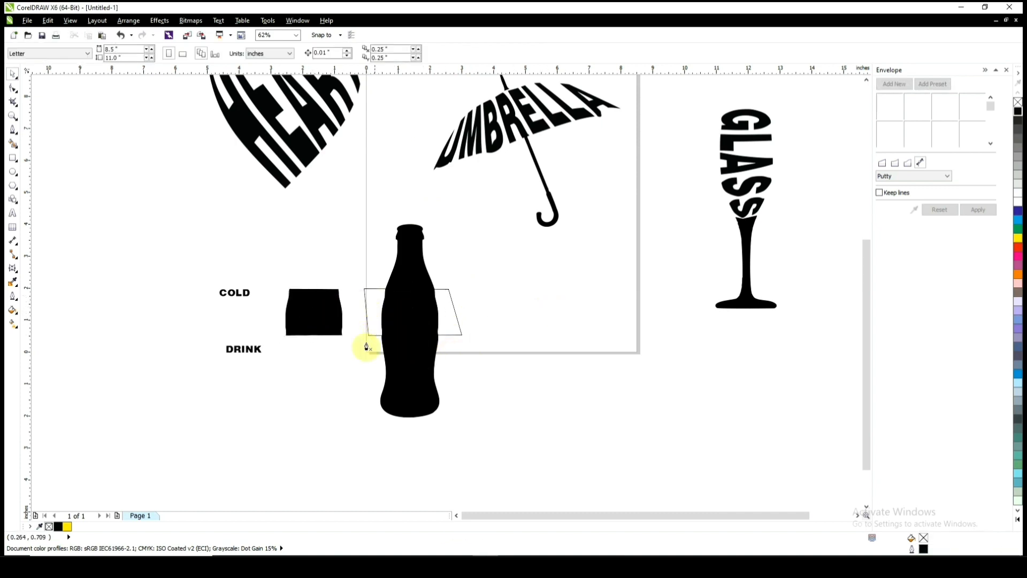
{"action": "left_click", "coordinate": [368, 340]}
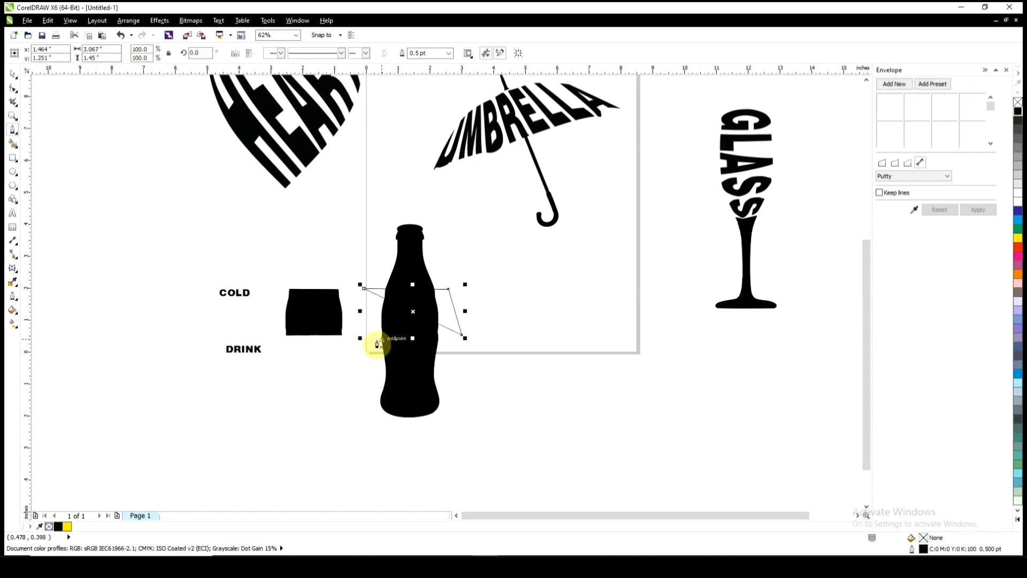
{"action": "left_click", "coordinate": [462, 343]}
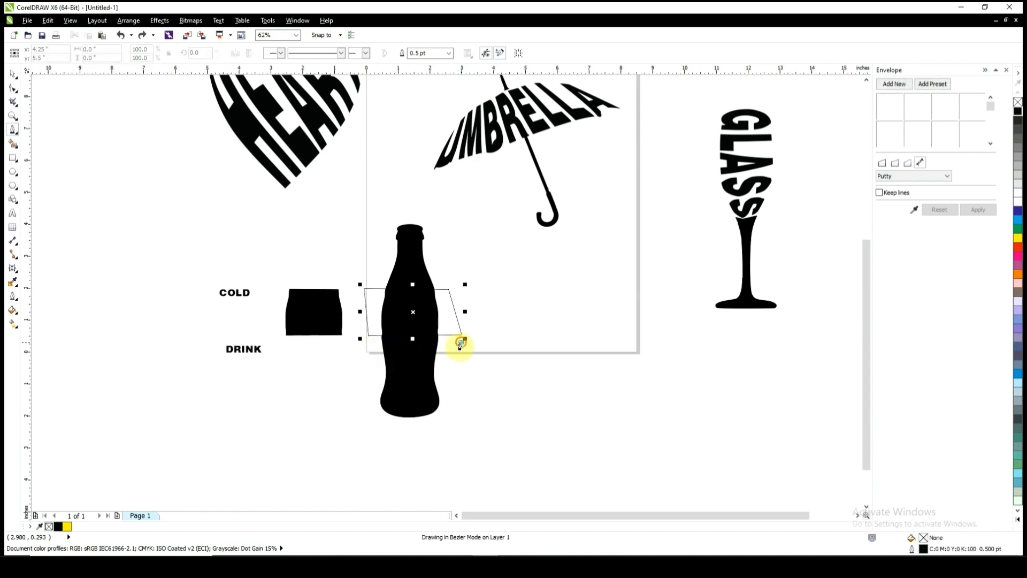
{"action": "left_click", "coordinate": [370, 345]}
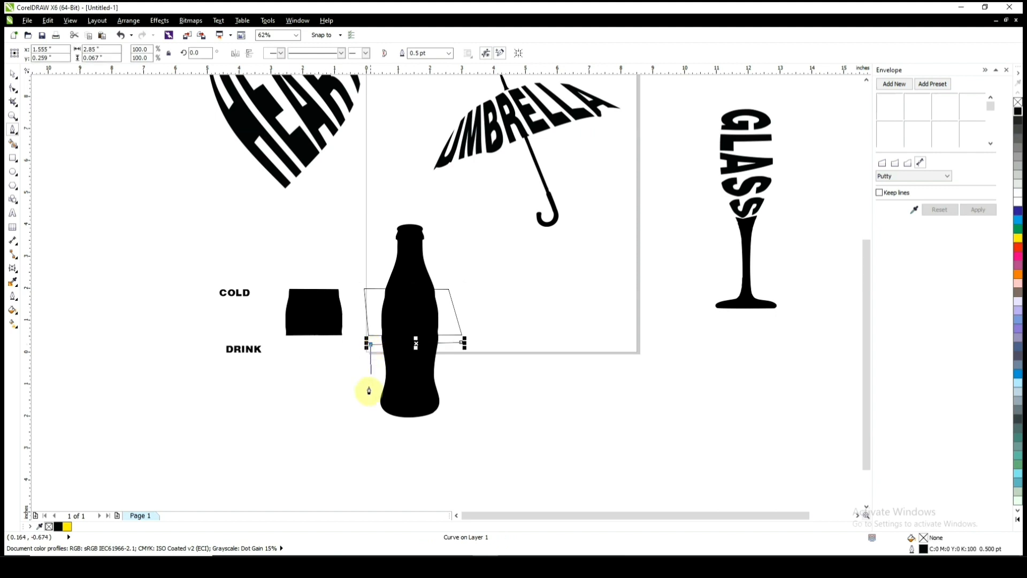
{"action": "left_click", "coordinate": [369, 391]}
{"action": "left_click", "coordinate": [382, 424]}
{"action": "left_click", "coordinate": [436, 425]}
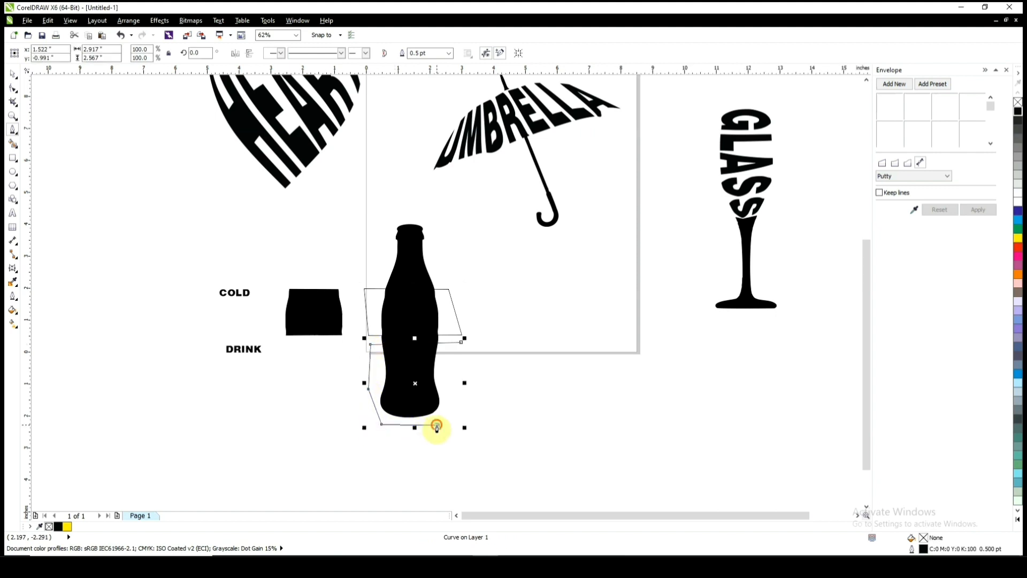
{"action": "left_click", "coordinate": [461, 395]}
{"action": "left_click", "coordinate": [461, 342]}
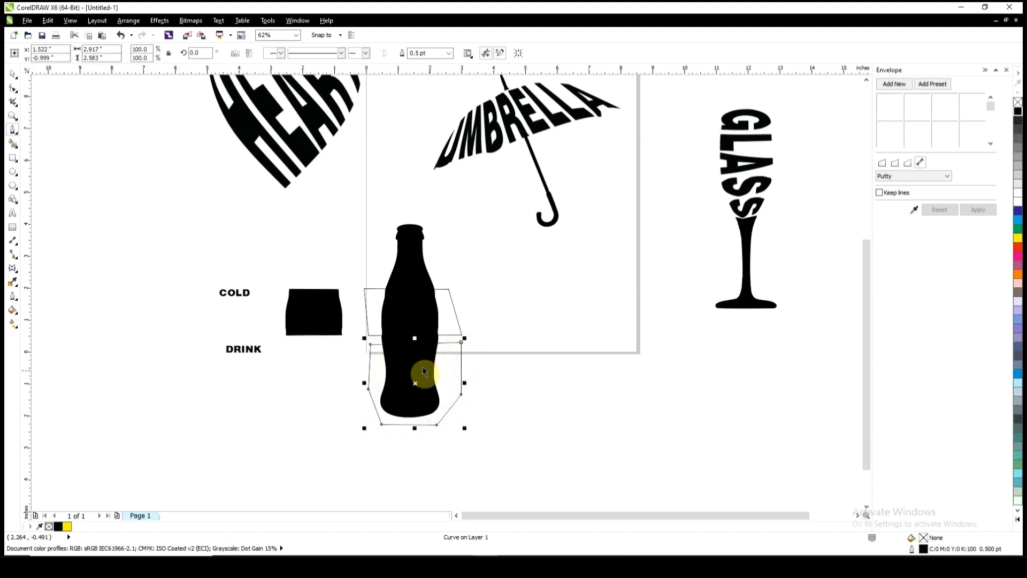
- Intersect the lower outline with the bottle and move the resulting base piece directly below the band piece
{"action": "key", "text": "space"}
{"action": "left_click", "coordinate": [415, 263], "text": "shift"}
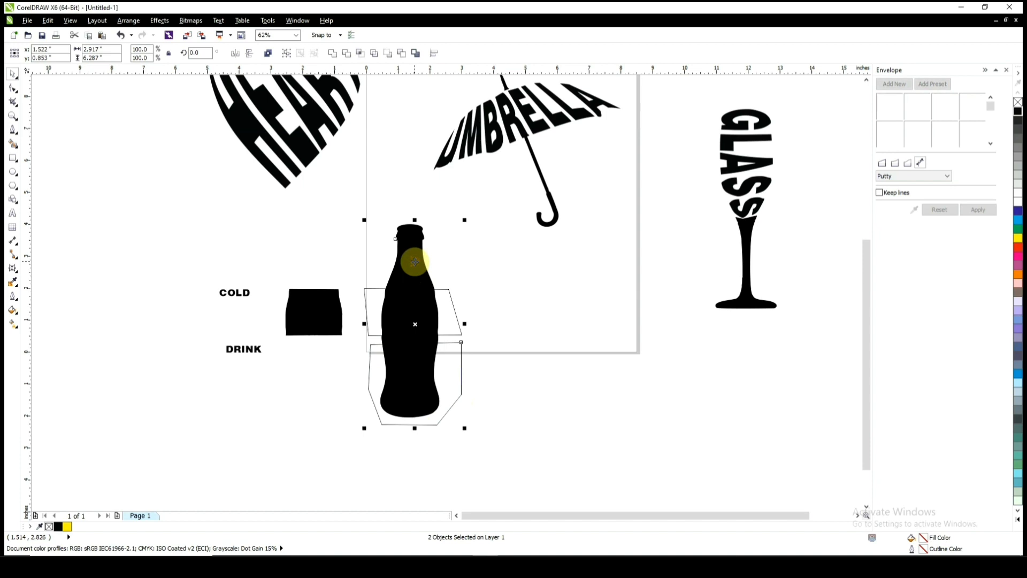
{"action": "left_click", "coordinate": [360, 53]}
{"action": "left_click", "coordinate": [459, 384]}
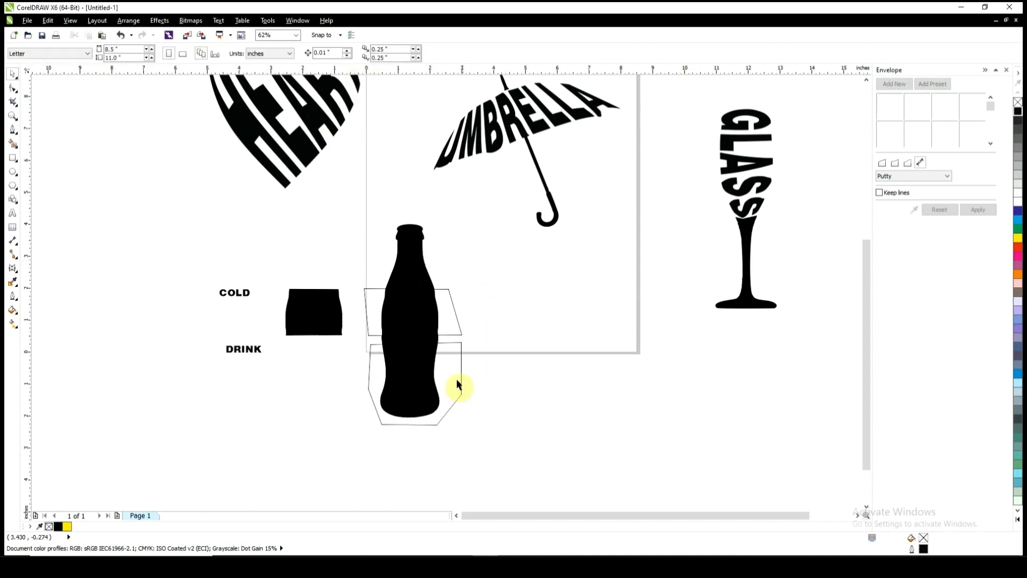
{"action": "left_click", "coordinate": [414, 384]}
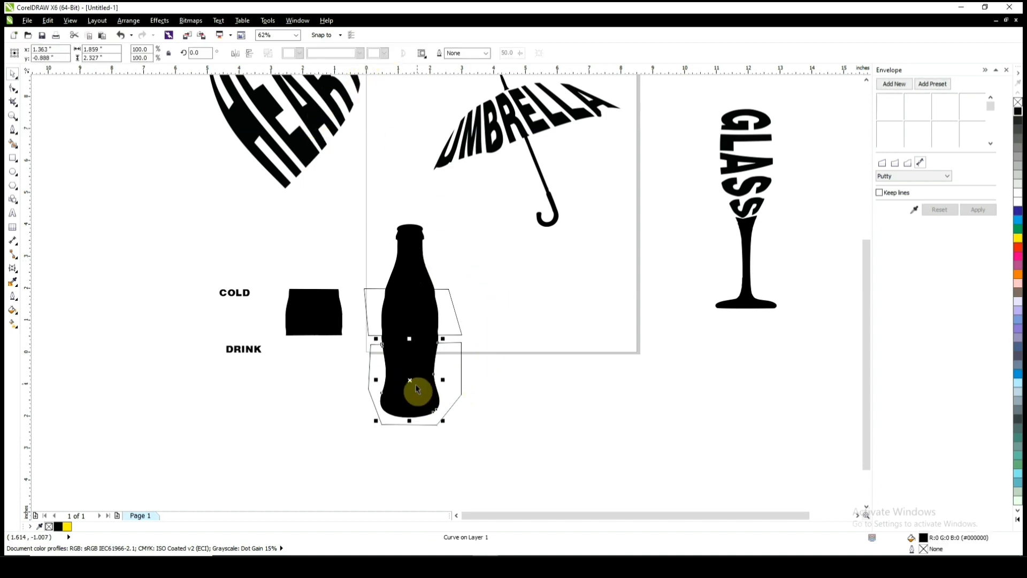
{"action": "left_click_drag", "start_coordinate": [413, 390], "coordinate": [315, 390]}
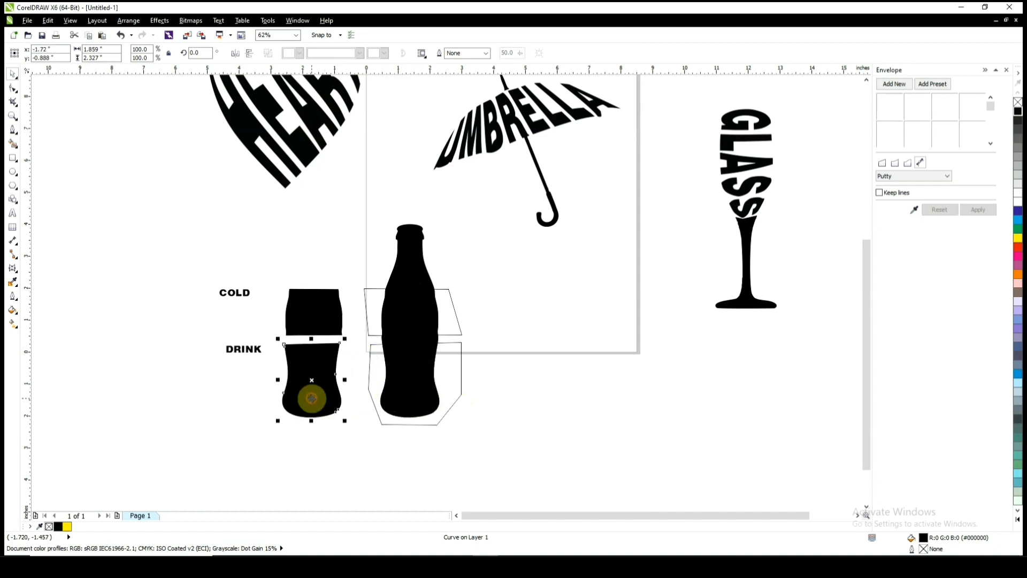
{"action": "left_click", "coordinate": [343, 266]}
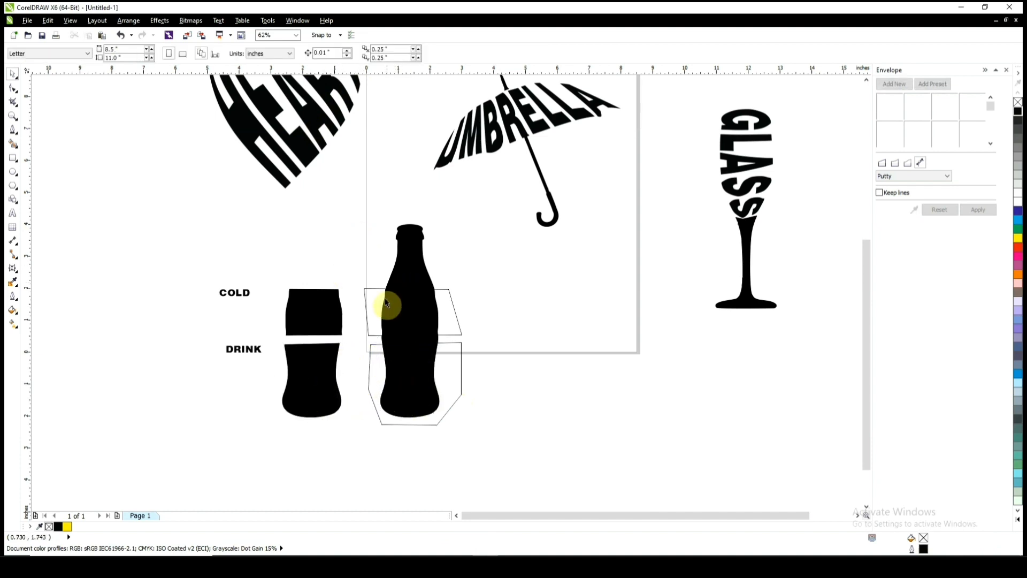
- Duplicate the COLD text just above the original and change the copy's wording to THE
{"action": "left_click_drag", "start_coordinate": [241, 293], "coordinate": [251, 272]}
{"action": "double_click", "coordinate": [249, 267]}
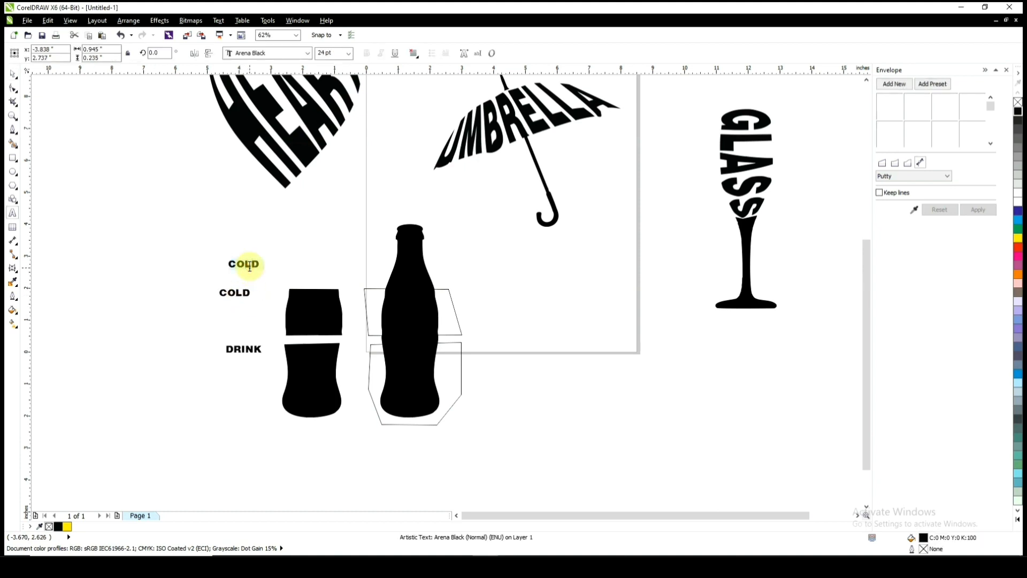
{"action": "left_click", "coordinate": [272, 248]}
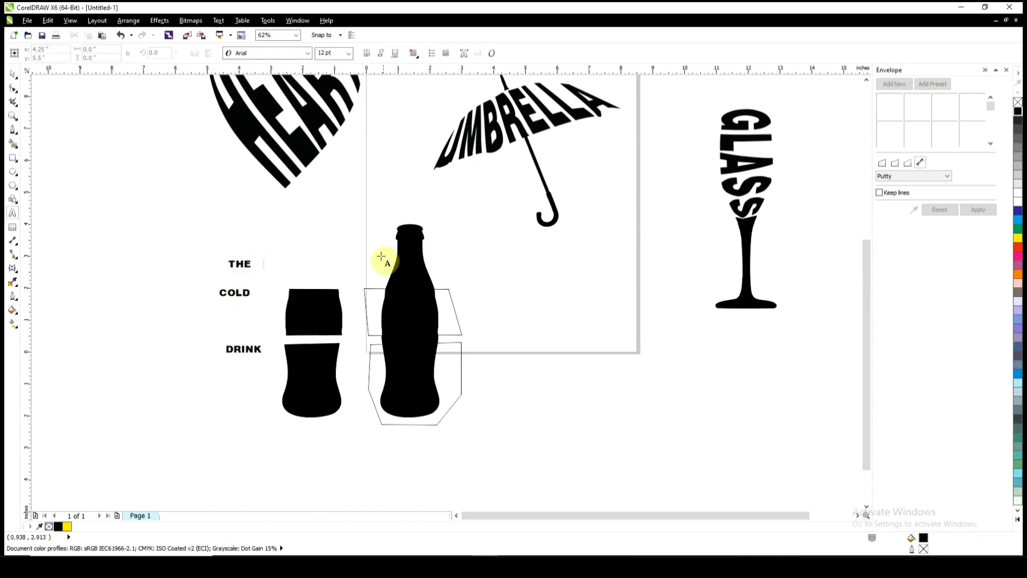
- Draw a closed five-sided straight-segment outline about 2.9 by 1.2 in across the bottle's neck, just above the upper body outline
{"action": "left_click", "coordinate": [13, 130]}
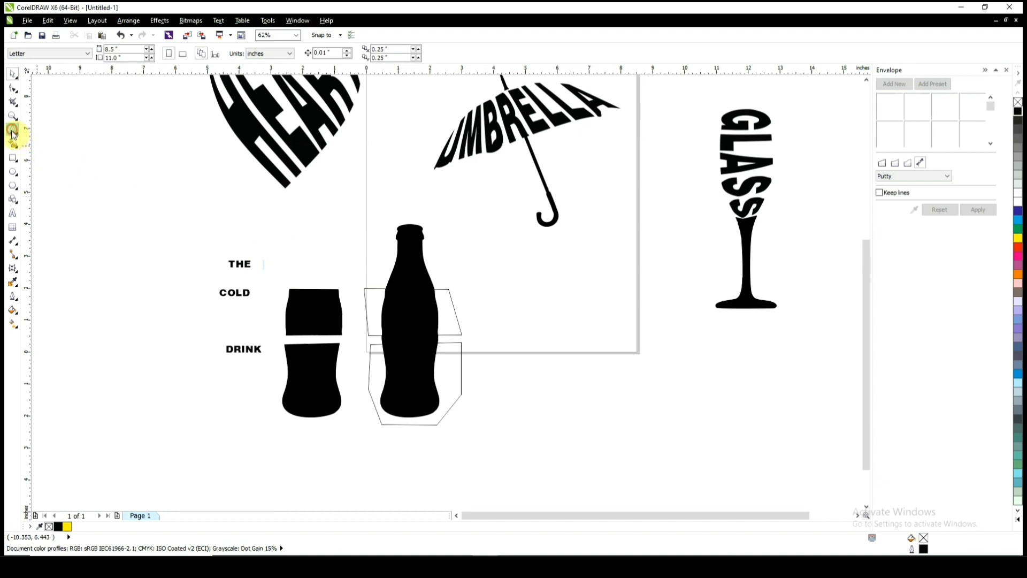
{"action": "left_click", "coordinate": [367, 243]}
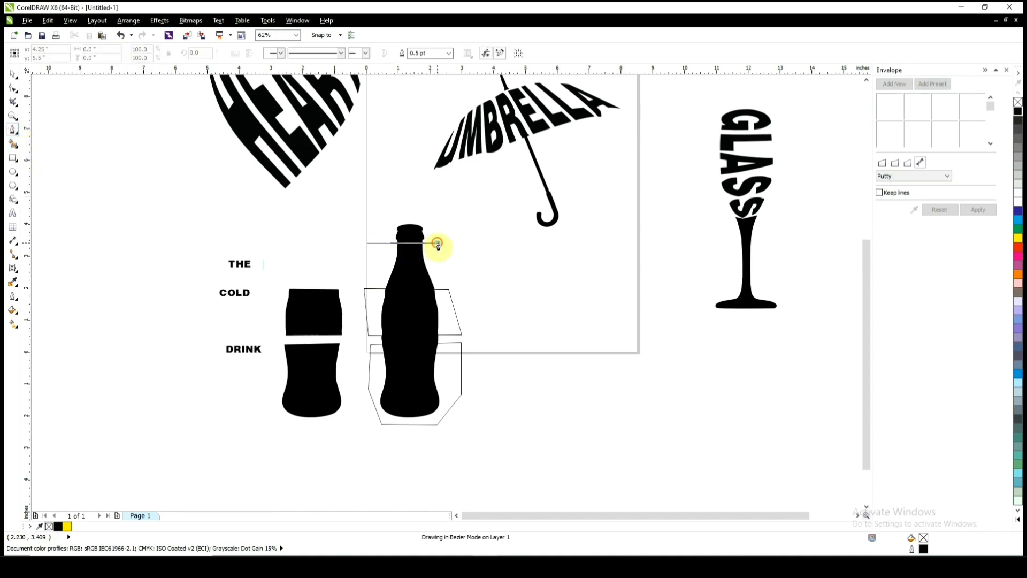
{"action": "left_click", "coordinate": [438, 243]}
{"action": "left_click", "coordinate": [460, 263]}
{"action": "left_click", "coordinate": [442, 281]}
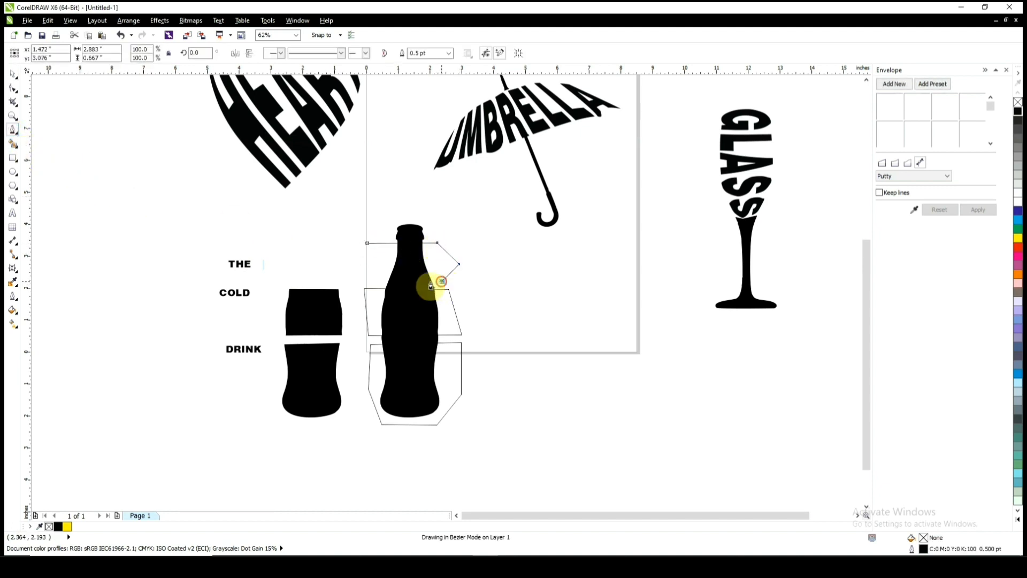
{"action": "left_click", "coordinate": [367, 282]}
{"action": "left_click", "coordinate": [368, 244]}
- Intersect the neck outline with the bottle and move the resulting neck piece above the band piece
{"action": "key", "text": "space"}
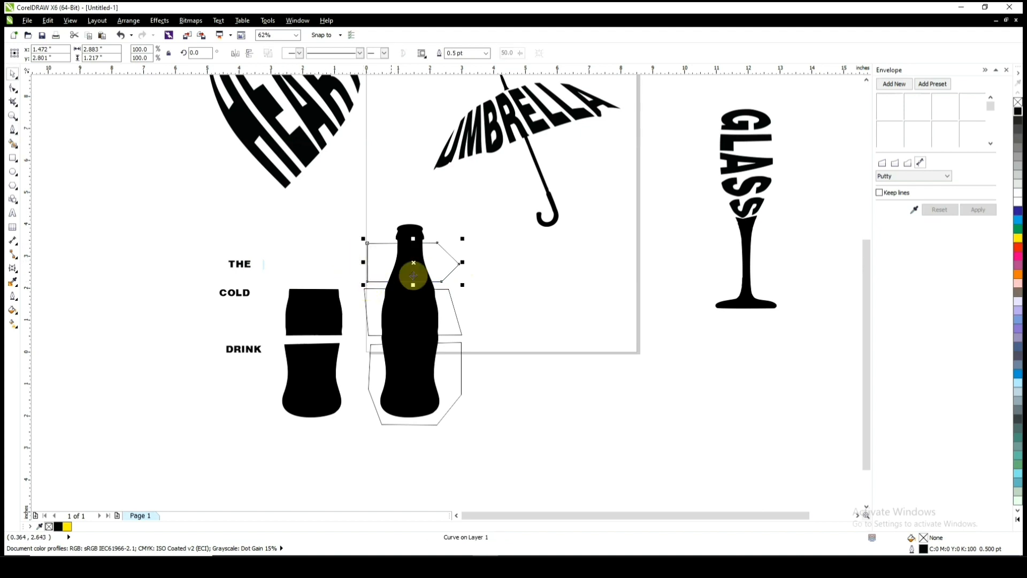
{"action": "left_click", "coordinate": [408, 239], "text": "shift"}
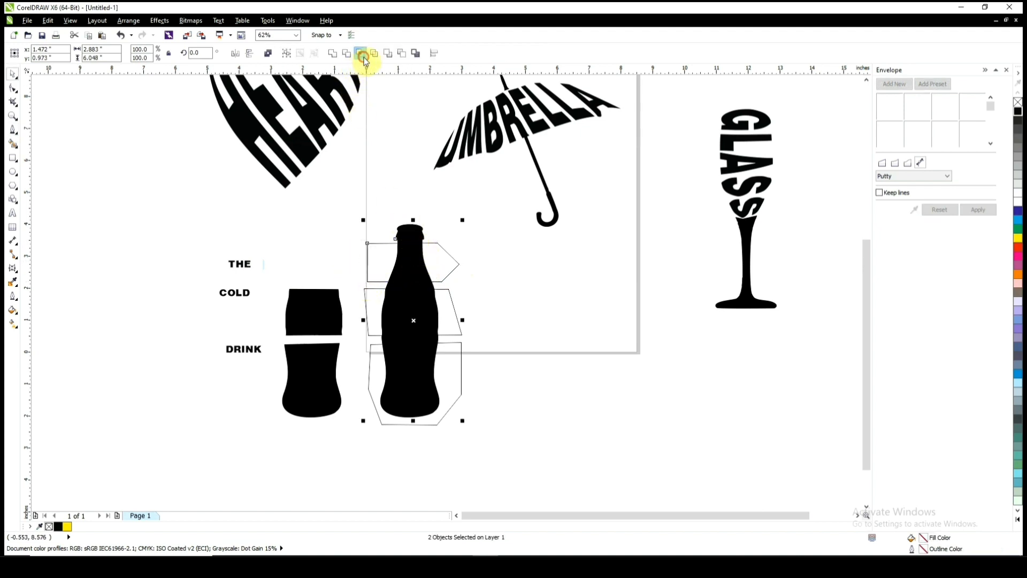
{"action": "left_click", "coordinate": [378, 167]}
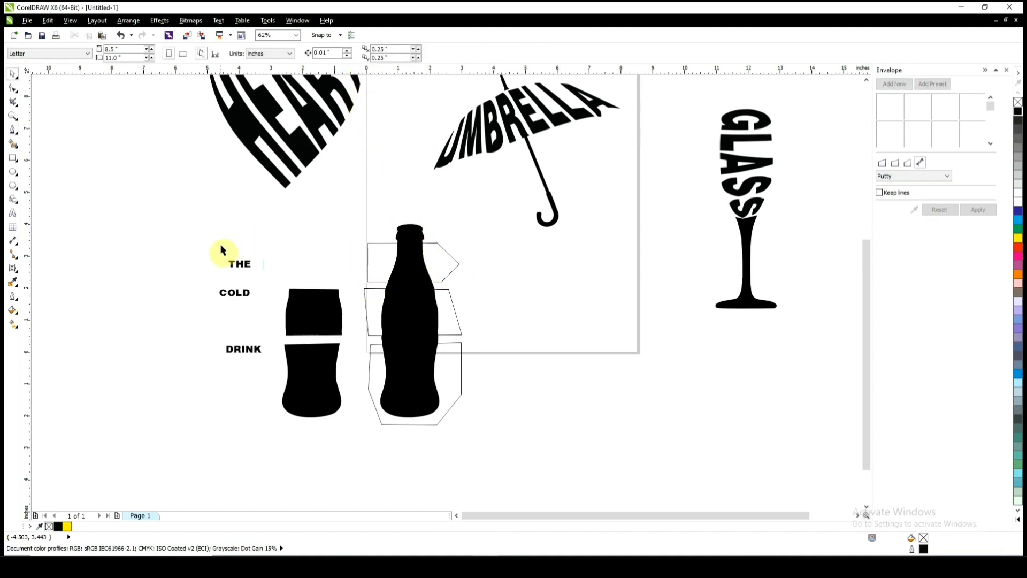
{"action": "left_click", "coordinate": [408, 269]}
{"action": "left_click_drag", "start_coordinate": [413, 267], "coordinate": [314, 264]}
- Warp the THE text with an envelope created from the neck piece and apply it
{"action": "left_click", "coordinate": [241, 264]}
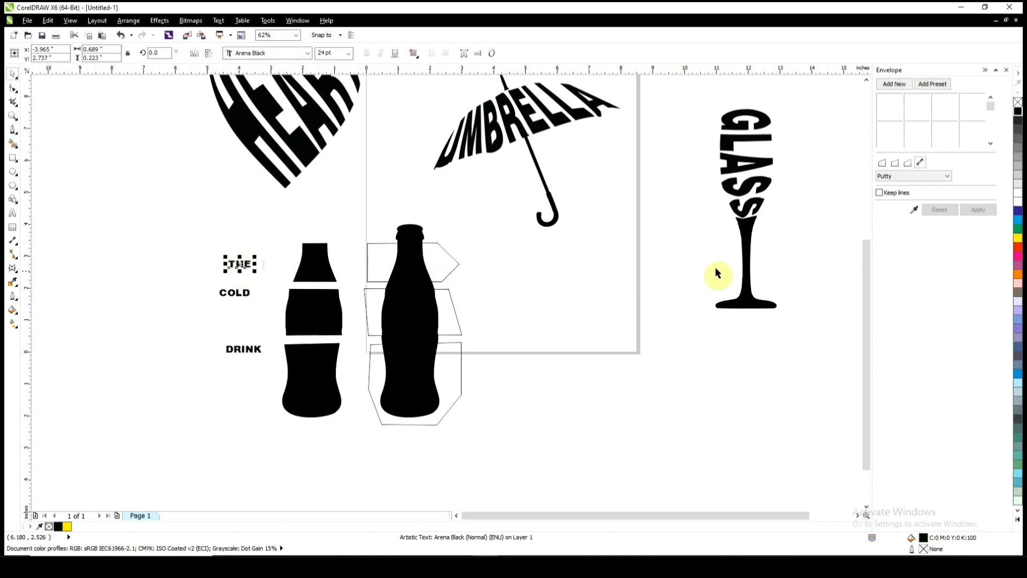
{"action": "left_click", "coordinate": [915, 209]}
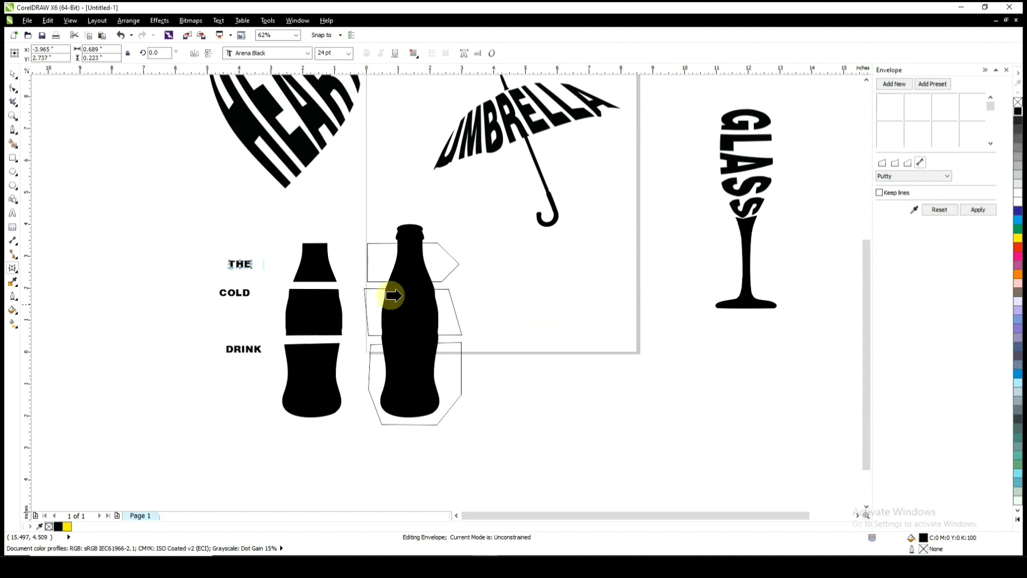
{"action": "left_click", "coordinate": [320, 272]}
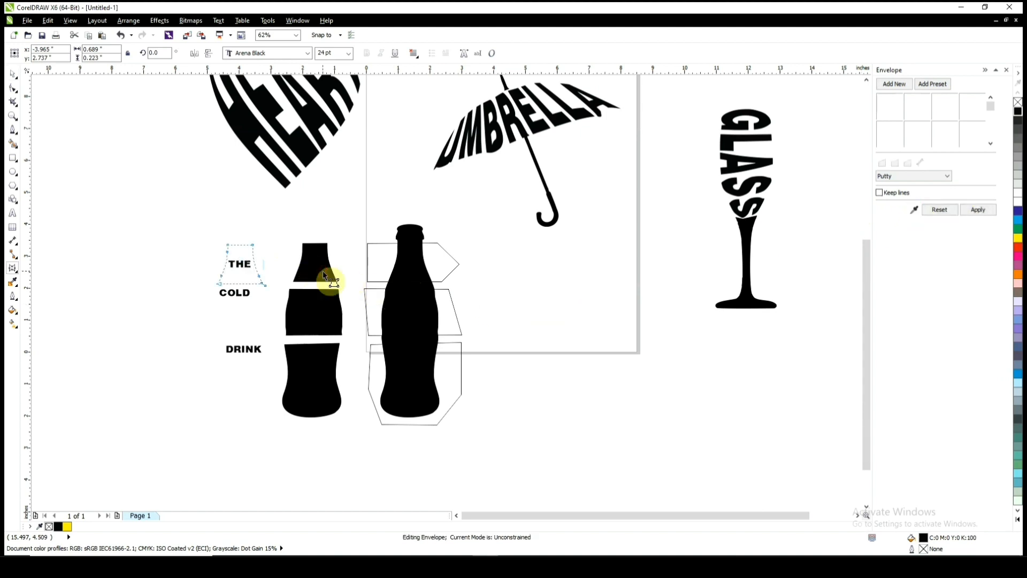
{"action": "left_click", "coordinate": [979, 210]}
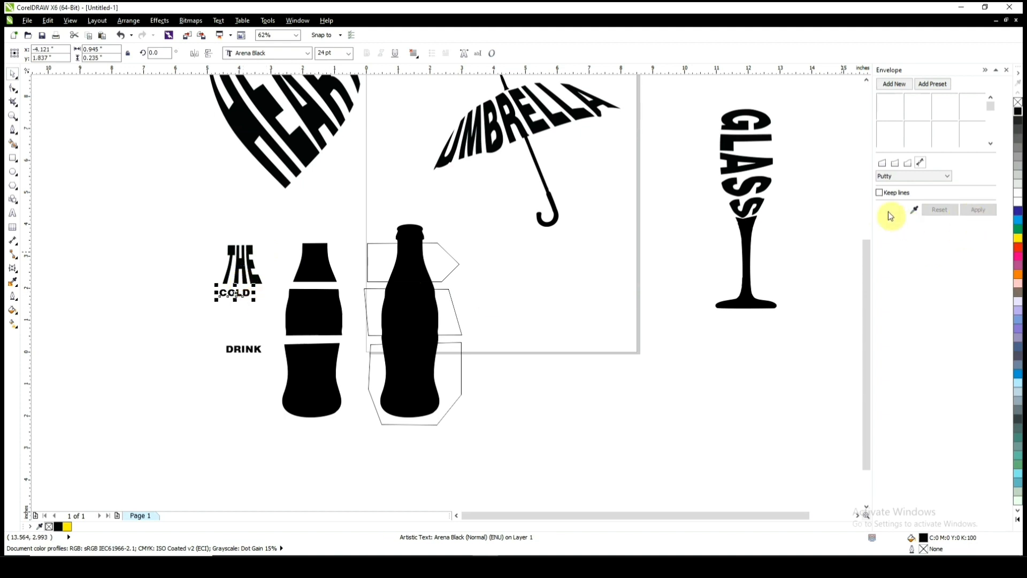
- Warp the COLD text with an envelope created from the middle band piece and move it clear of the THE text
{"action": "left_click", "coordinate": [915, 210]}
{"action": "left_click", "coordinate": [323, 328]}
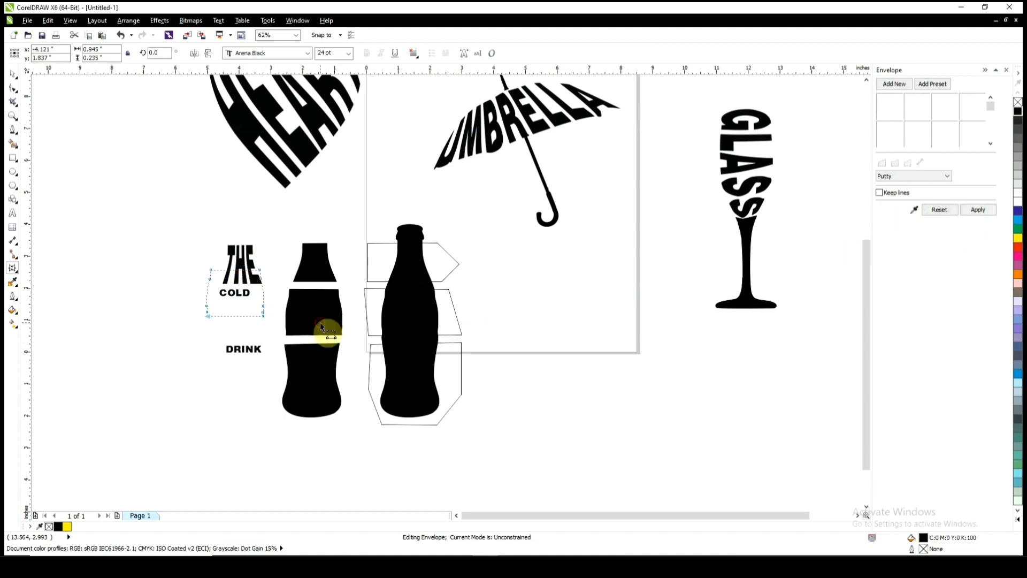
{"action": "left_click", "coordinate": [979, 210]}
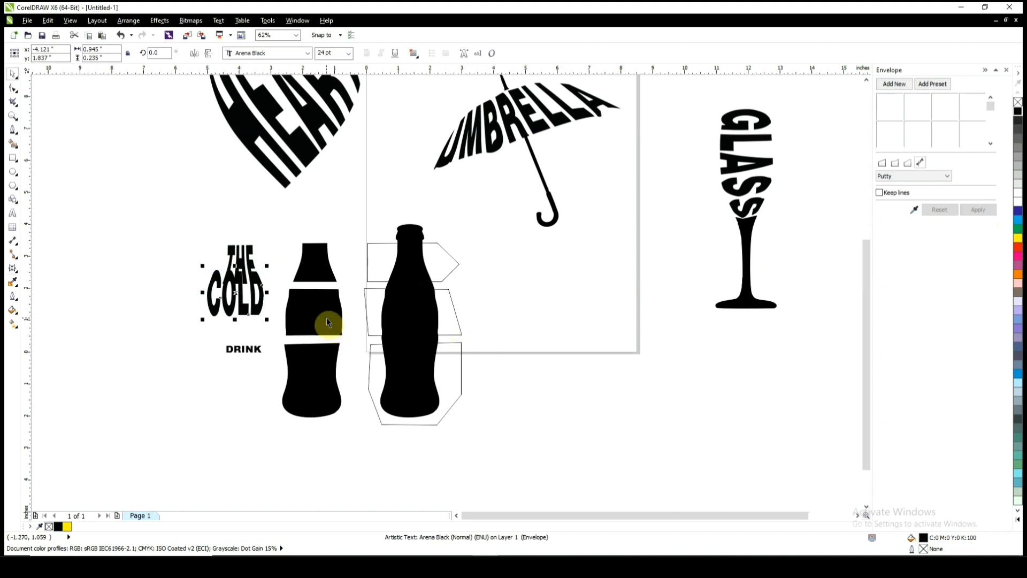
{"action": "left_click_drag", "start_coordinate": [244, 309], "coordinate": [194, 331]}
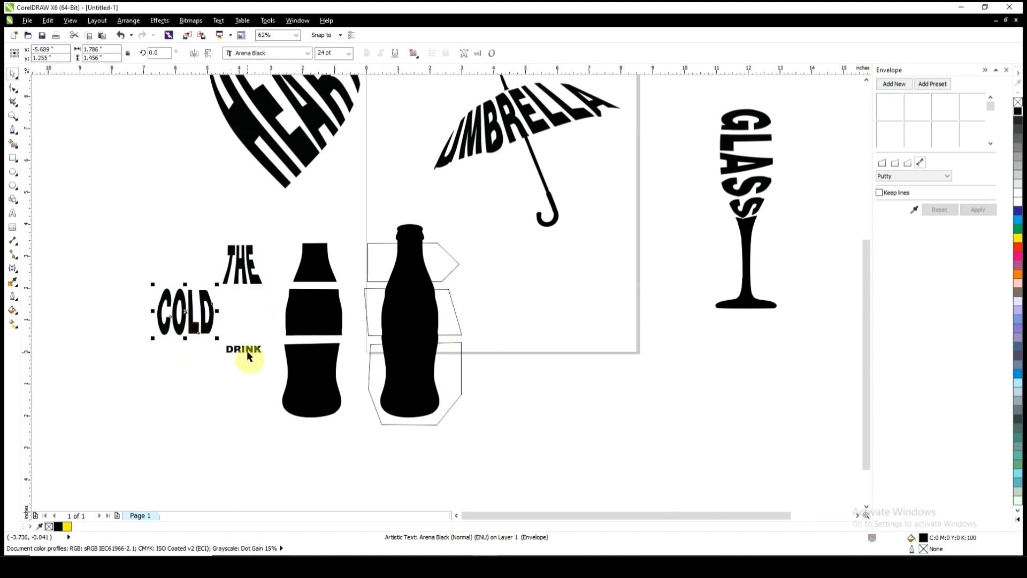
- Warp the DRINK text with an envelope created from the base piece and apply it
{"action": "left_click", "coordinate": [245, 349]}
{"action": "left_click", "coordinate": [914, 209]}
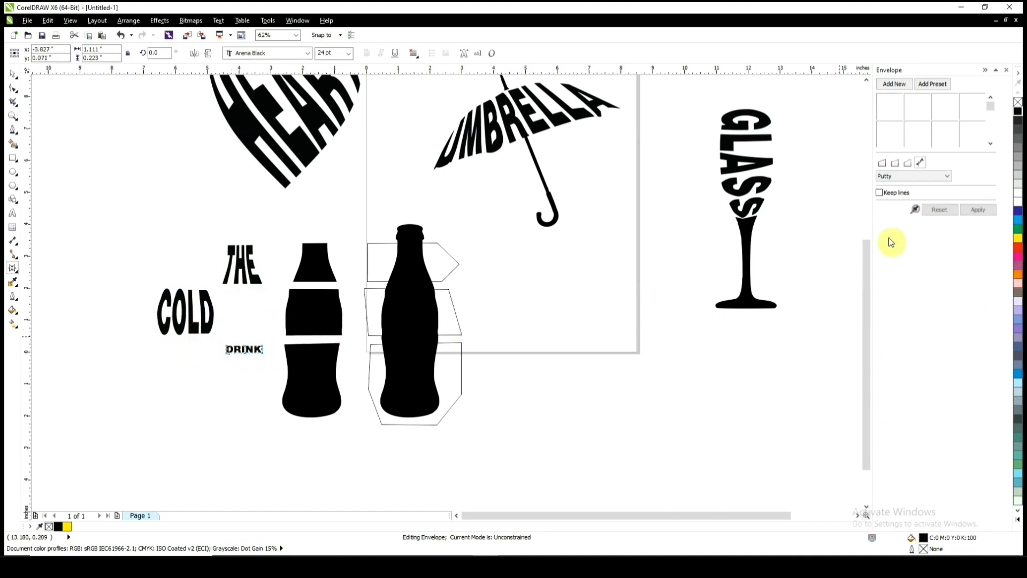
{"action": "left_click", "coordinate": [302, 378]}
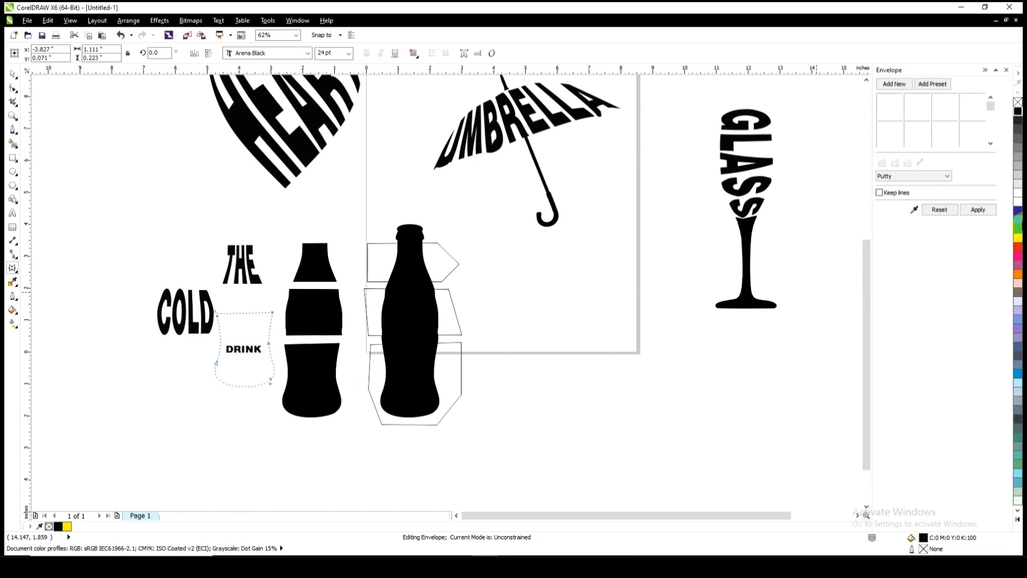
{"action": "left_click", "coordinate": [978, 211]}
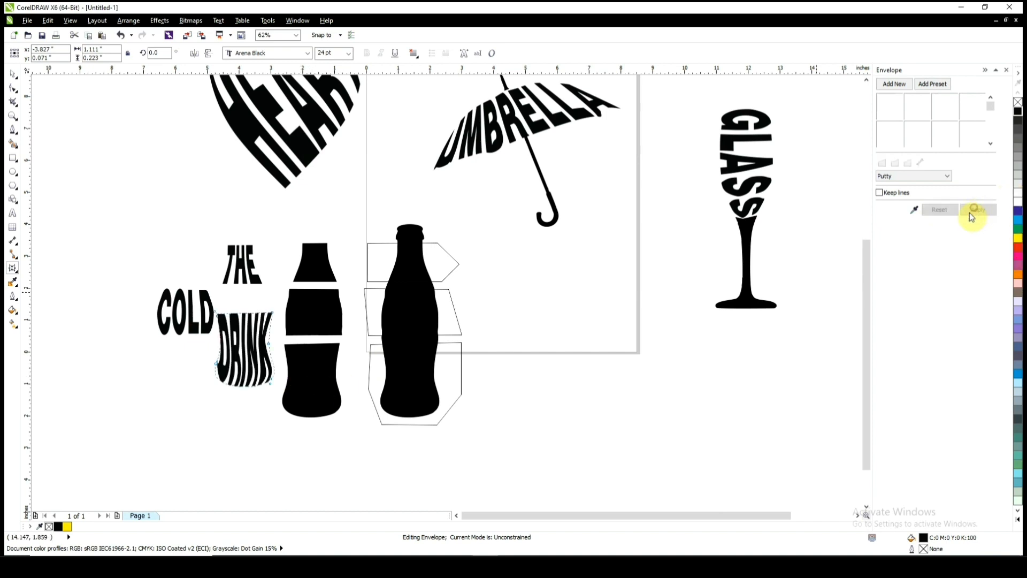
{"action": "left_click", "coordinate": [246, 419]}
- Trim the neck outline's area out of the full bottle
{"action": "key", "text": "z"}
{"action": "left_click_drag", "start_coordinate": [113, 214], "coordinate": [608, 476]}
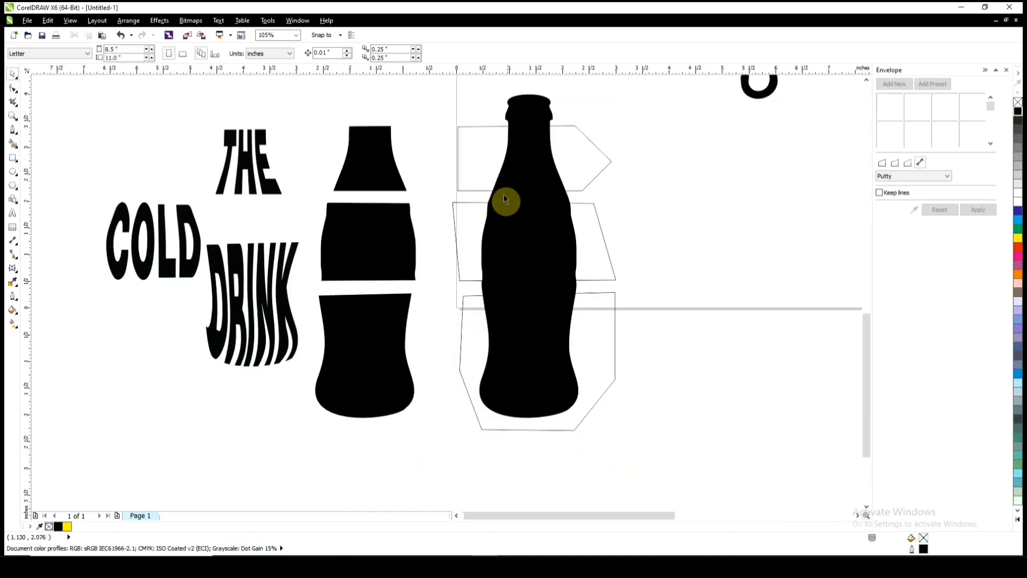
{"action": "left_click", "coordinate": [266, 187]}
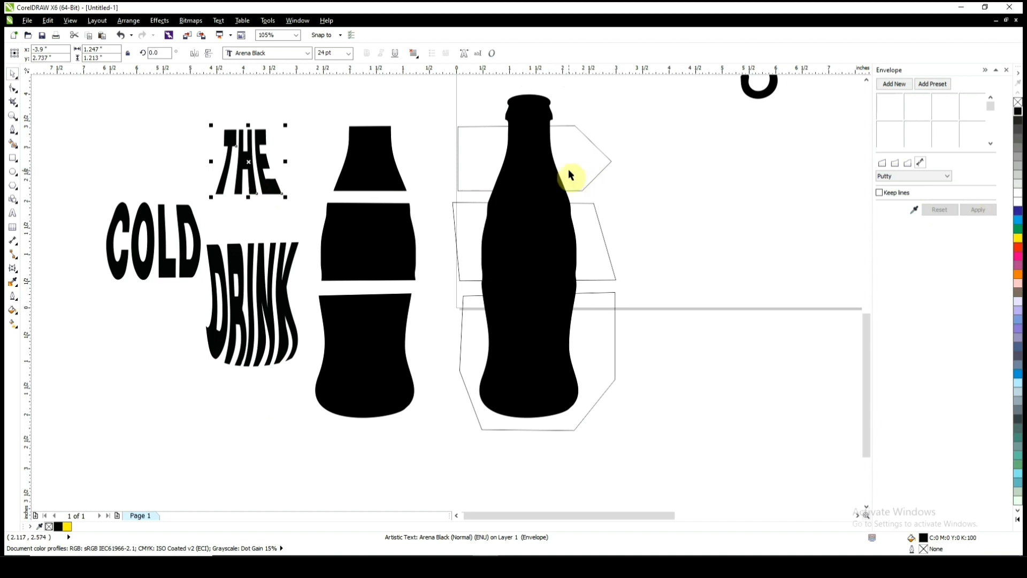
{"action": "left_click", "coordinate": [558, 127]}
{"action": "left_click", "coordinate": [533, 107], "text": "shift"}
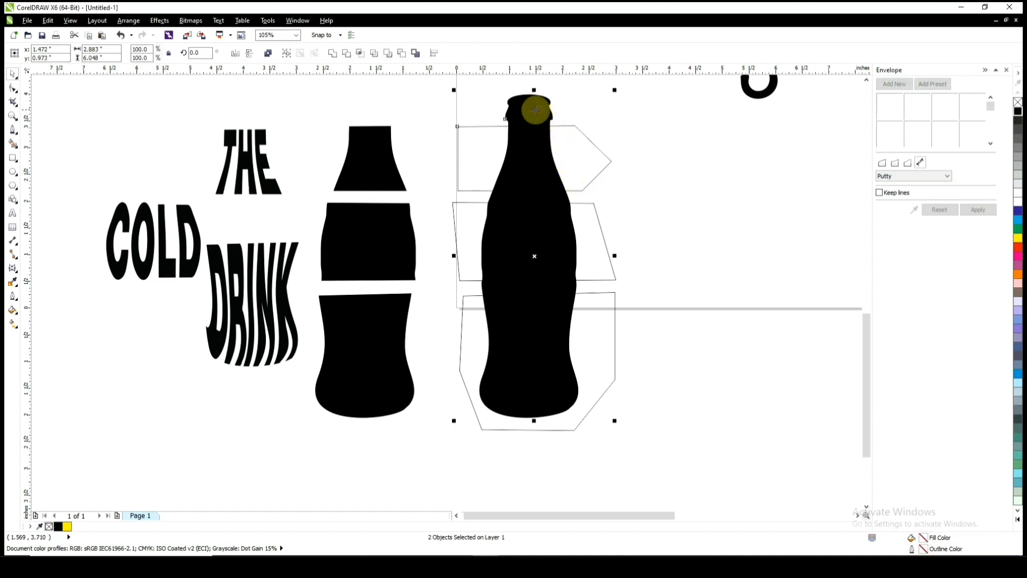
{"action": "left_click", "coordinate": [348, 53]}
{"action": "left_click", "coordinate": [638, 174]}
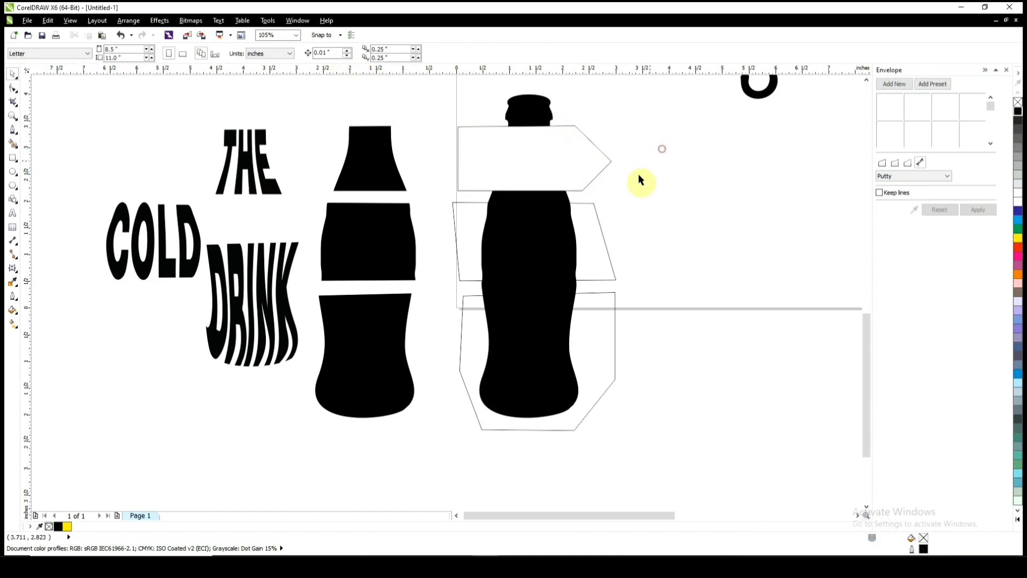
- Trim the middle outline's area out of the full bottle
{"action": "left_click", "coordinate": [592, 247]}
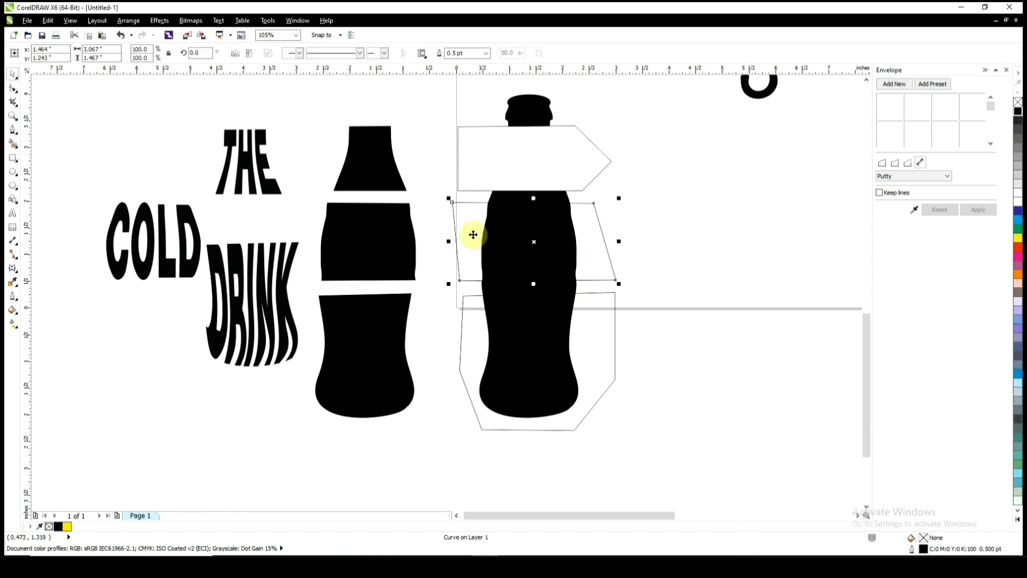
{"action": "left_click", "coordinate": [532, 113], "text": "shift"}
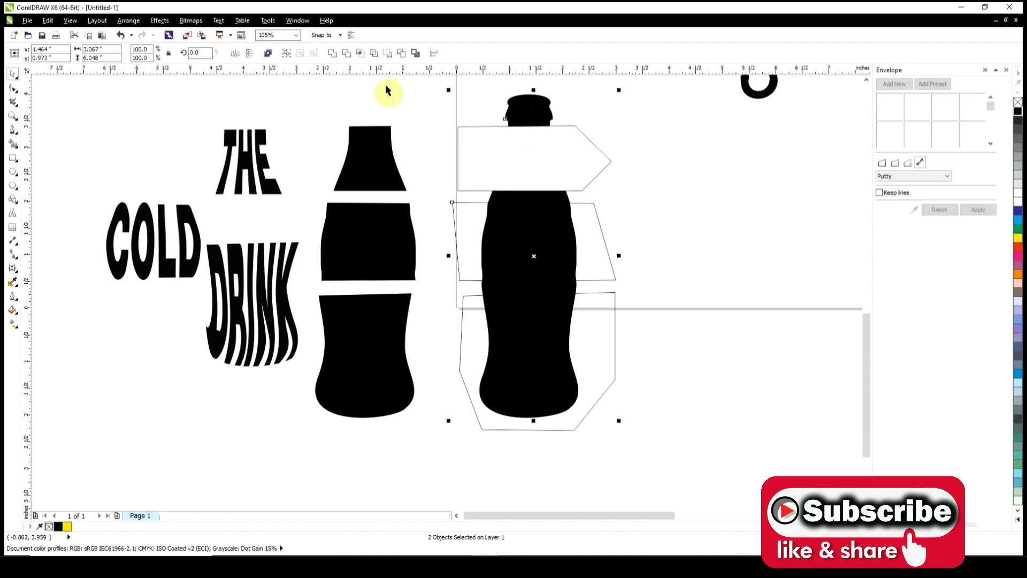
{"action": "left_click", "coordinate": [346, 54]}
{"action": "left_click", "coordinate": [630, 240]}
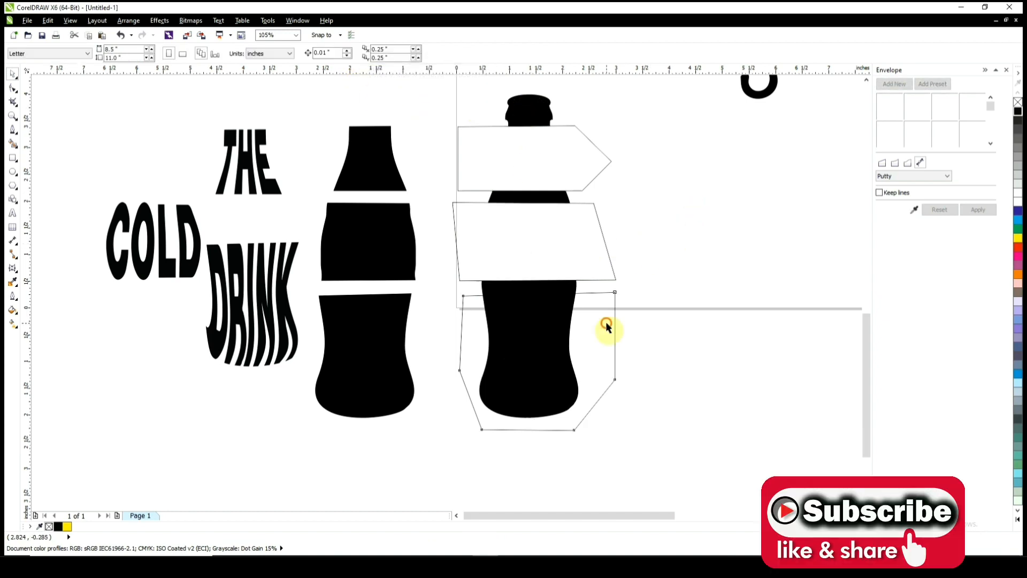
- Try trimming the lower outline's area out of the bottle and undo that trim
{"action": "left_click", "coordinate": [564, 293]}
{"action": "left_click", "coordinate": [528, 123], "text": "shift"}
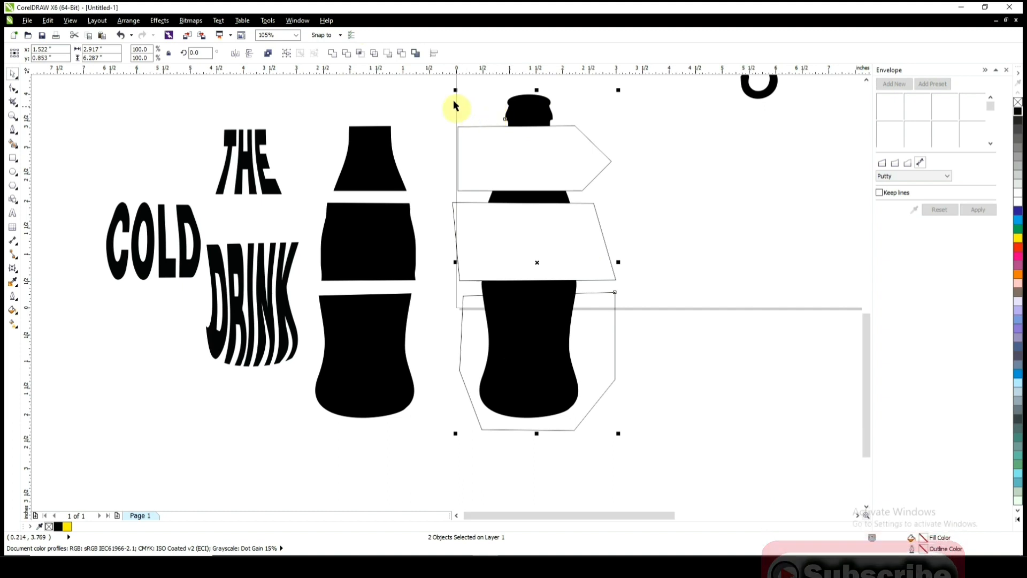
{"action": "left_click", "coordinate": [349, 54]}
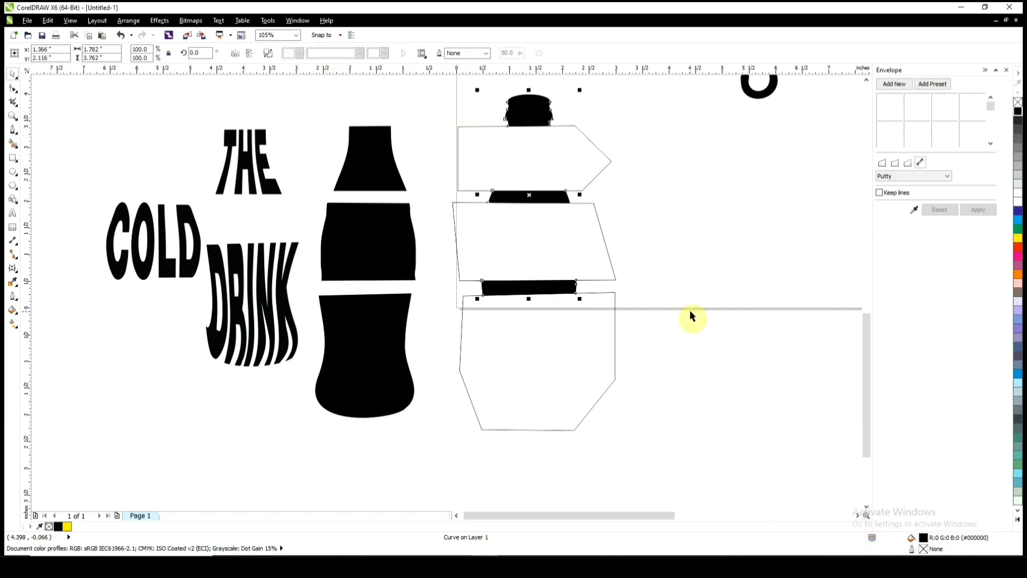
{"action": "key", "text": "ctrl+z"}
{"action": "left_click", "coordinate": [690, 310]}
- Fill the warped DRINK text with yellow and place it over the lower part of the full bottle
{"action": "left_click", "coordinate": [284, 311]}
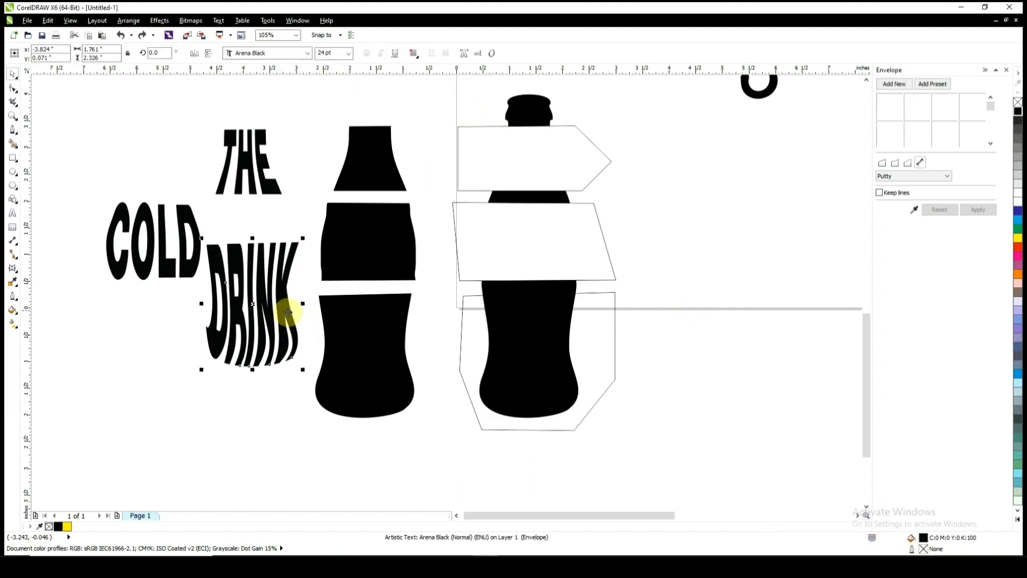
{"action": "left_click", "coordinate": [1018, 241]}
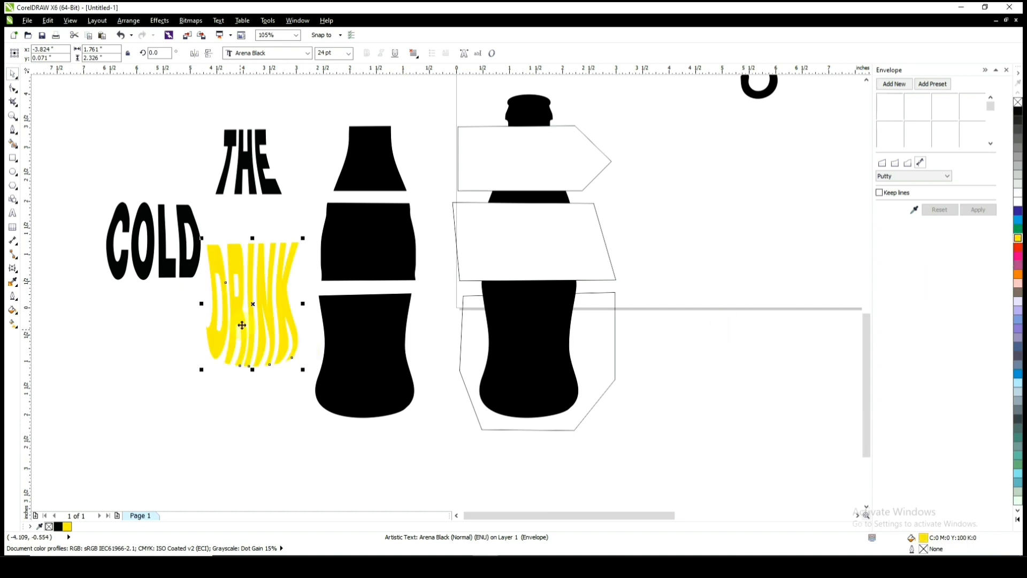
{"action": "left_click_drag", "start_coordinate": [252, 307], "coordinate": [532, 354]}
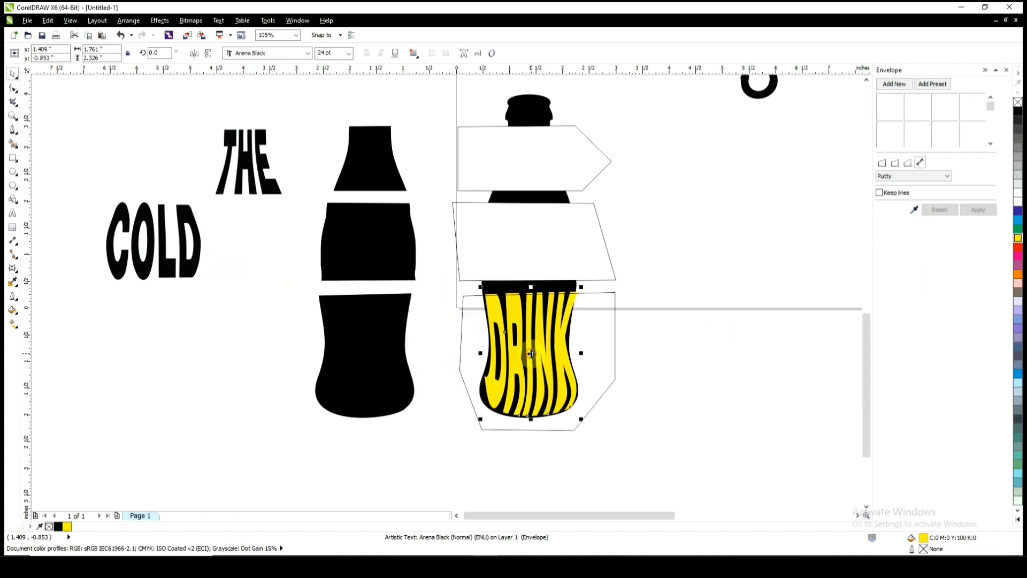
- Adjust the left side of the DRINK text's envelope so it follows the lower bottle outline more closely
{"action": "scroll", "coordinate": [501, 423], "scroll_direction": "up", "scroll_amount": 2}
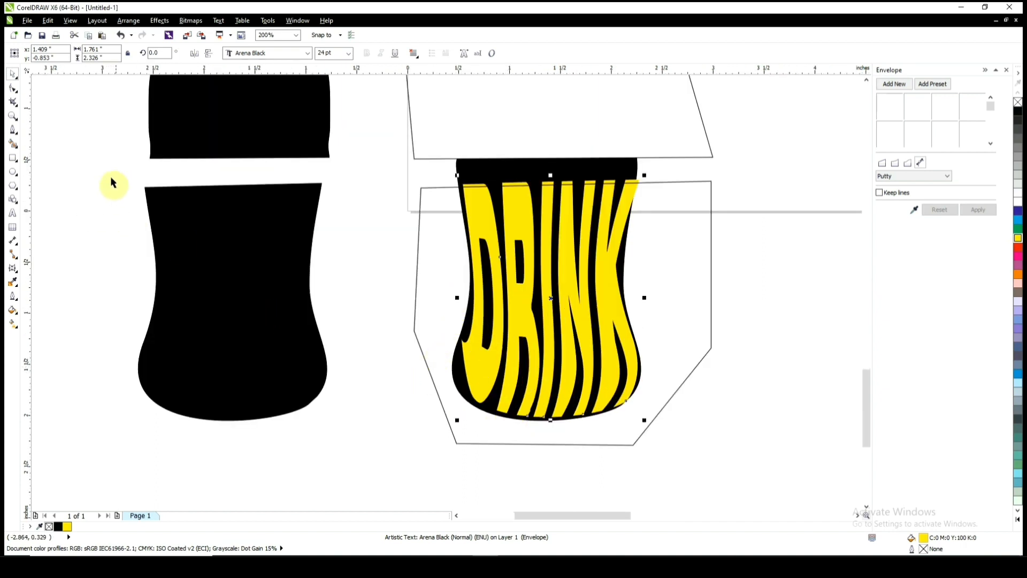
{"action": "left_click", "coordinate": [16, 90]}
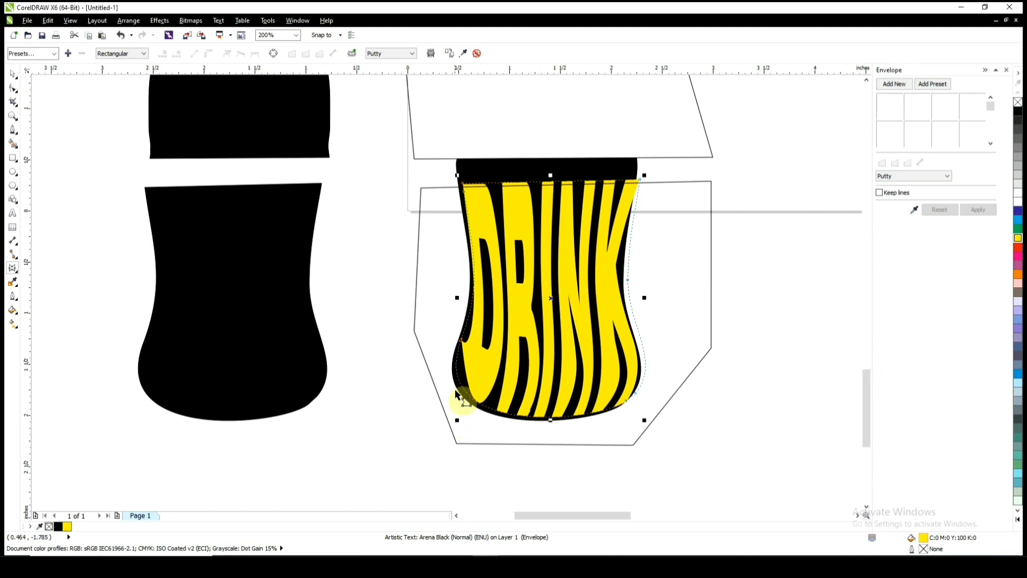
{"action": "scroll", "coordinate": [461, 387], "scroll_direction": "up", "scroll_amount": 1}
{"action": "left_click_drag", "start_coordinate": [463, 391], "coordinate": [453, 395]}
{"action": "left_click_drag", "start_coordinate": [461, 295], "coordinate": [459, 290]}
{"action": "scroll", "coordinate": [407, 360], "scroll_direction": "down", "scroll_amount": 2}
{"action": "key", "text": "space"}
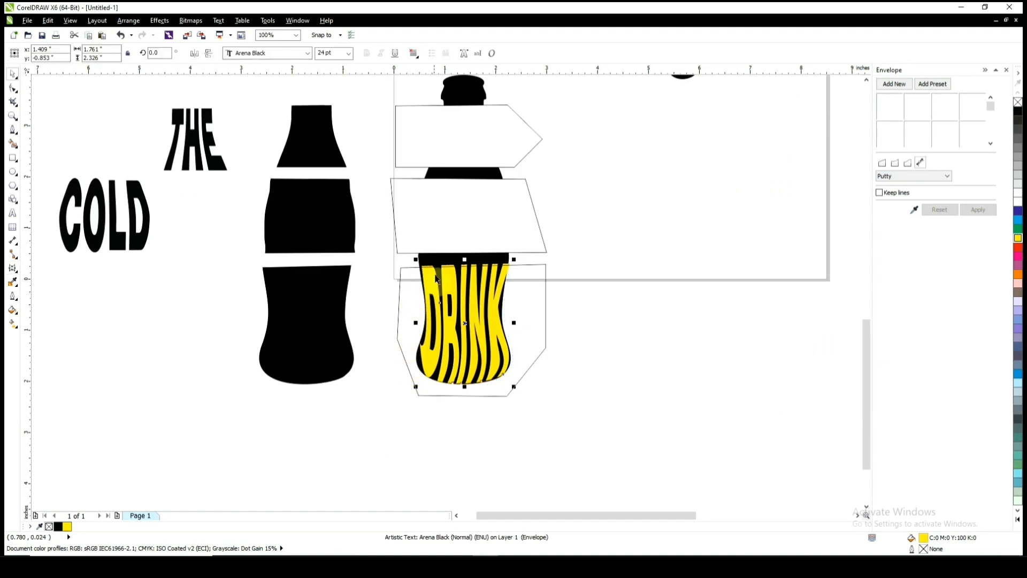
- Place the warped COLD text over the middle section of the full bottle and fill it with yellow
{"action": "scroll", "coordinate": [410, 297], "scroll_direction": "up", "scroll_amount": 1}
{"action": "scroll", "coordinate": [409, 297], "scroll_direction": "down", "scroll_amount": 1}
{"action": "left_click_drag", "start_coordinate": [133, 257], "coordinate": [489, 255]}
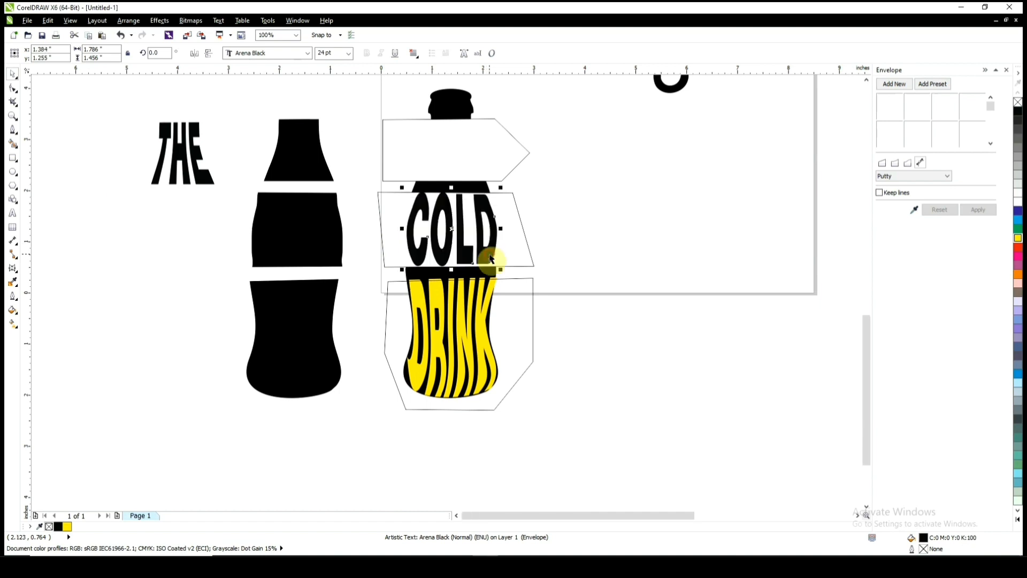
{"action": "left_click", "coordinate": [1018, 238]}
{"action": "scroll", "coordinate": [509, 231], "scroll_direction": "up", "scroll_amount": 1}
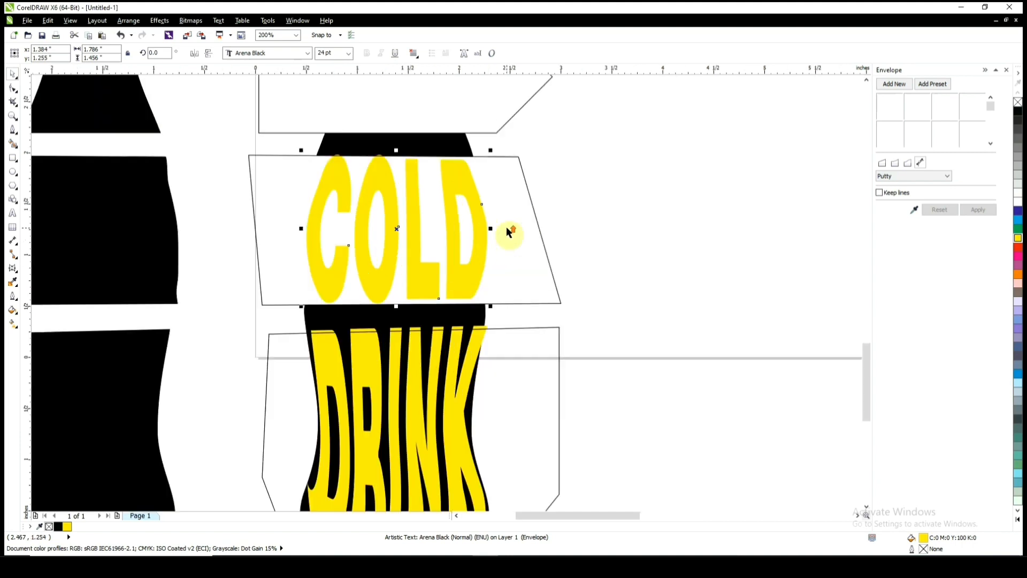
- Stretch the COLD text to about 1.85 in wide and 1.47 in high to fit the bottle's middle gap
{"action": "left_click_drag", "start_coordinate": [490, 227], "coordinate": [494, 221]}
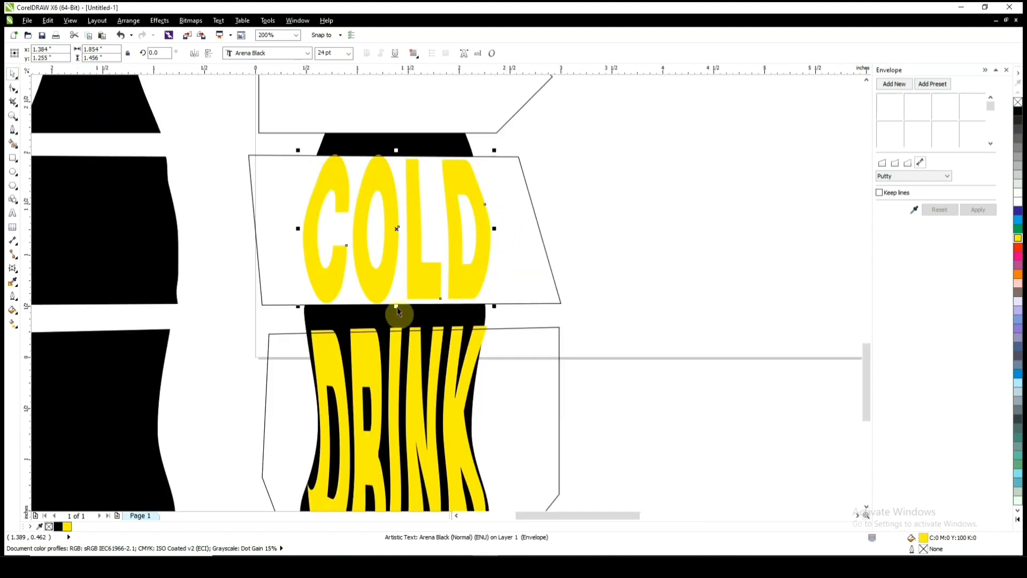
{"action": "left_click_drag", "start_coordinate": [397, 309], "coordinate": [393, 310]}
{"action": "scroll", "coordinate": [393, 311], "scroll_direction": "down", "scroll_amount": 1}
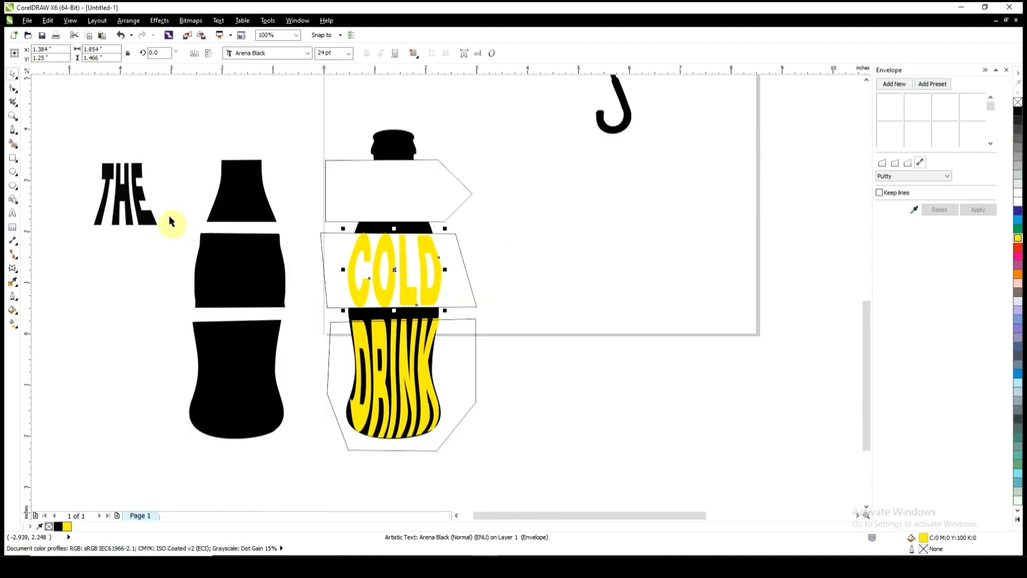
- Place the warped THE text over the neck gap of the full bottle and fill it with yellow
{"action": "left_click_drag", "start_coordinate": [151, 219], "coordinate": [415, 212]}
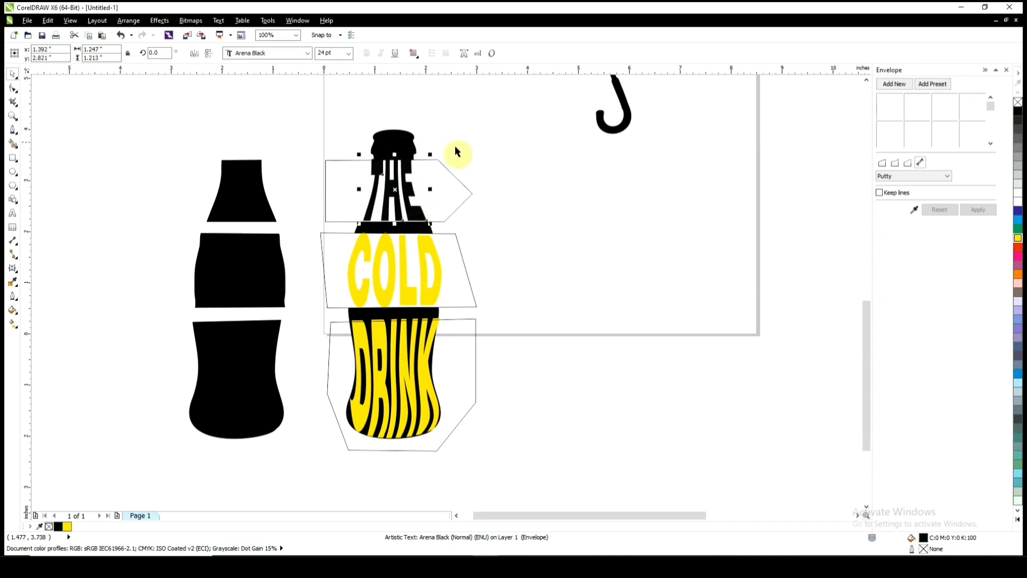
{"action": "left_click", "coordinate": [1018, 239]}
{"action": "scroll", "coordinate": [442, 199], "scroll_direction": "up", "scroll_amount": 4}
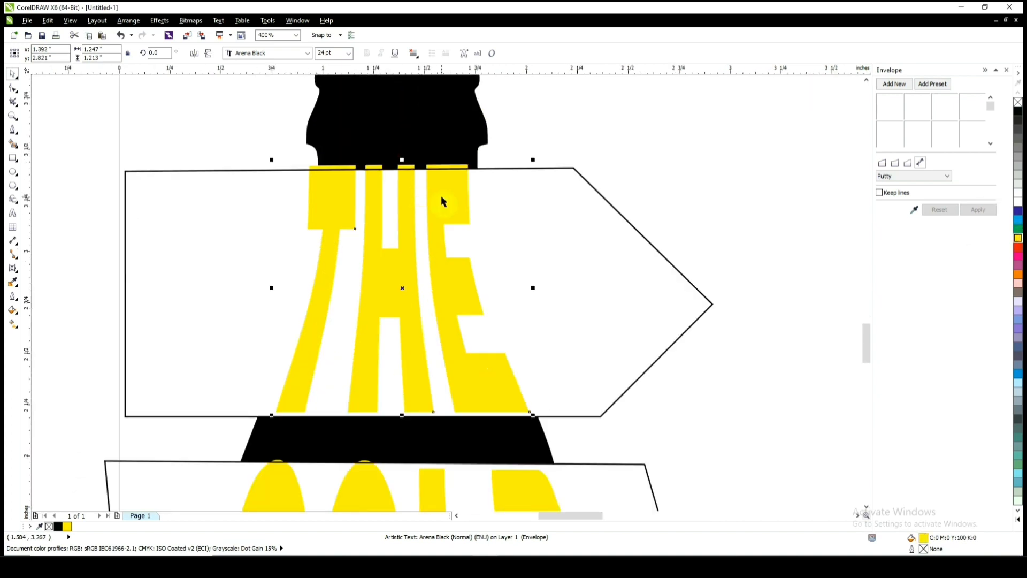
- Resize the THE text to about 1.24 in wide and 1.21 in high so it fits the bottle's neck gap
{"action": "left_click", "coordinate": [444, 196]}
{"action": "left_click_drag", "start_coordinate": [401, 290], "coordinate": [404, 300]}
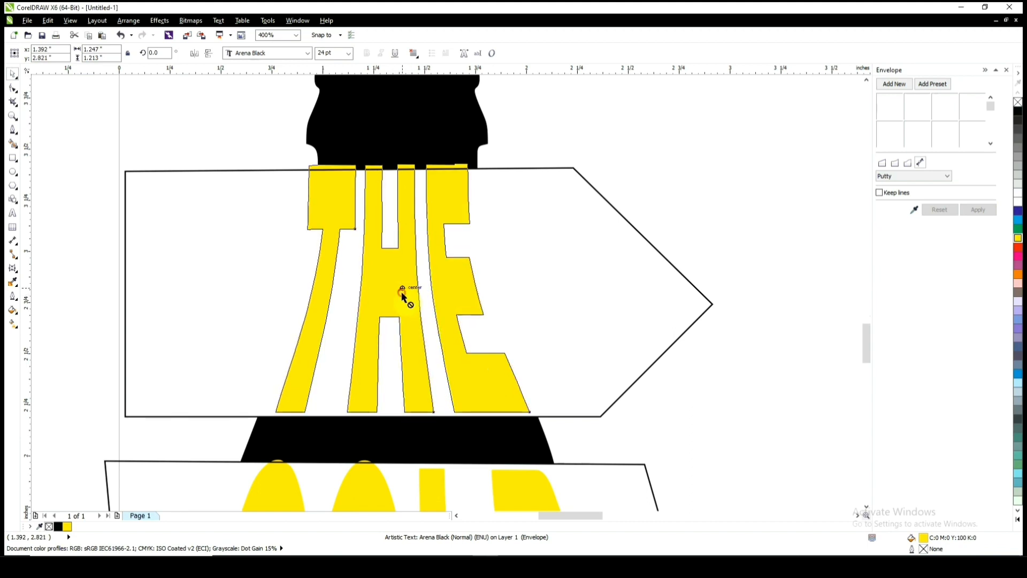
{"action": "left_click", "coordinate": [392, 171]}
{"action": "left_click_drag", "start_coordinate": [401, 159], "coordinate": [405, 166]}
{"action": "left_click_drag", "start_coordinate": [401, 419], "coordinate": [402, 420]}
{"action": "left_click_drag", "start_coordinate": [531, 290], "coordinate": [542, 292]}
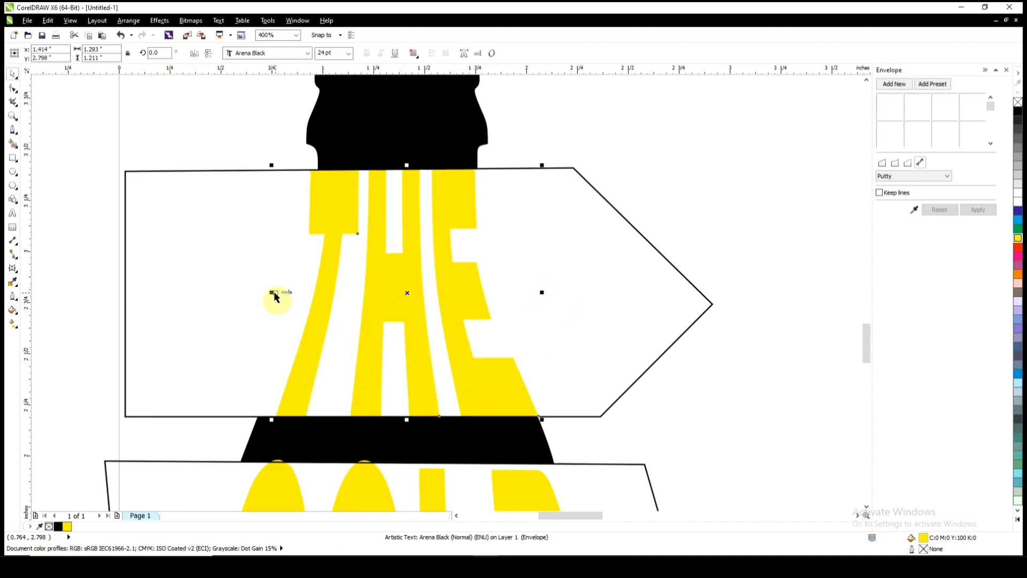
{"action": "left_click_drag", "start_coordinate": [271, 294], "coordinate": [284, 294]}
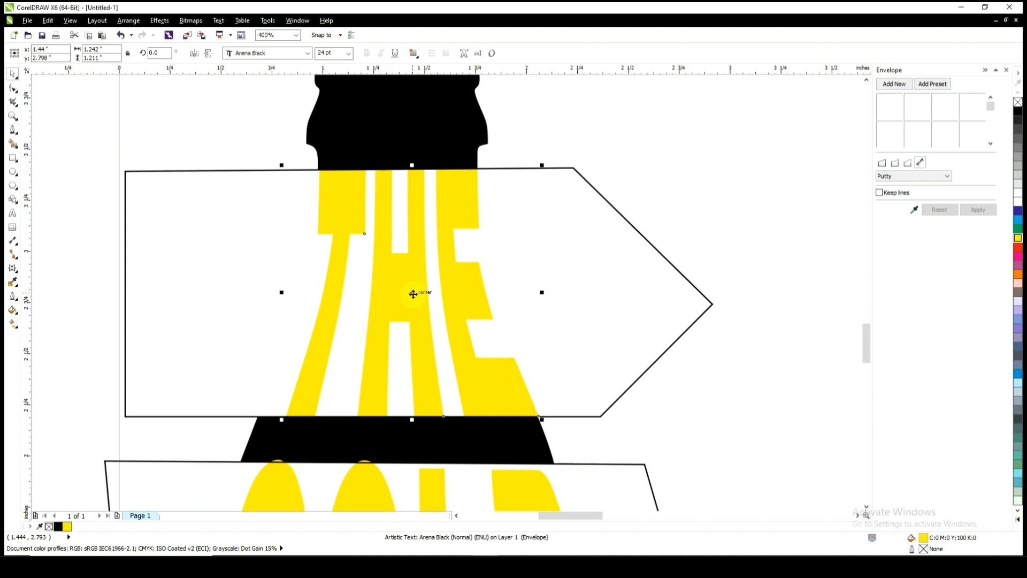
- Delete the neck and middle cutting outlines around the full bottle
{"action": "scroll", "coordinate": [407, 309], "scroll_direction": "down", "scroll_amount": 3}
{"action": "scroll", "coordinate": [396, 317], "scroll_direction": "up", "scroll_amount": 1}
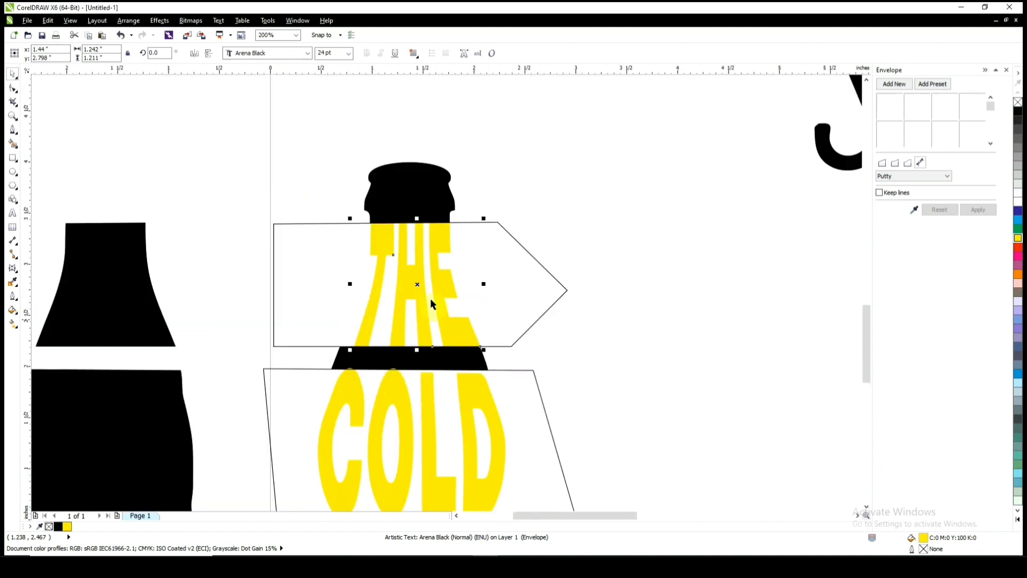
{"action": "scroll", "coordinate": [430, 298], "scroll_direction": "down", "scroll_amount": 1}
{"action": "left_click", "coordinate": [489, 301]}
{"action": "scroll", "coordinate": [474, 307], "scroll_direction": "down", "scroll_amount": 1}
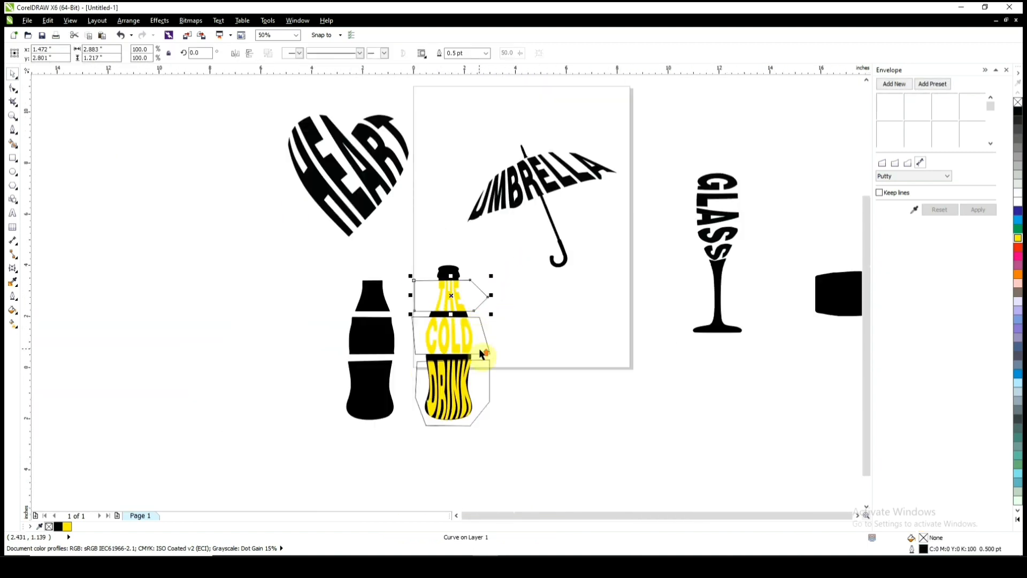
{"action": "scroll", "coordinate": [479, 350], "scroll_direction": "up", "scroll_amount": 1}
{"action": "key", "text": "Delete"}
{"action": "left_click", "coordinate": [486, 357]}
{"action": "key", "text": "Delete"}
- Trim the lower outline's area out of the full bottle and delete that outline
{"action": "left_click", "coordinate": [488, 403]}
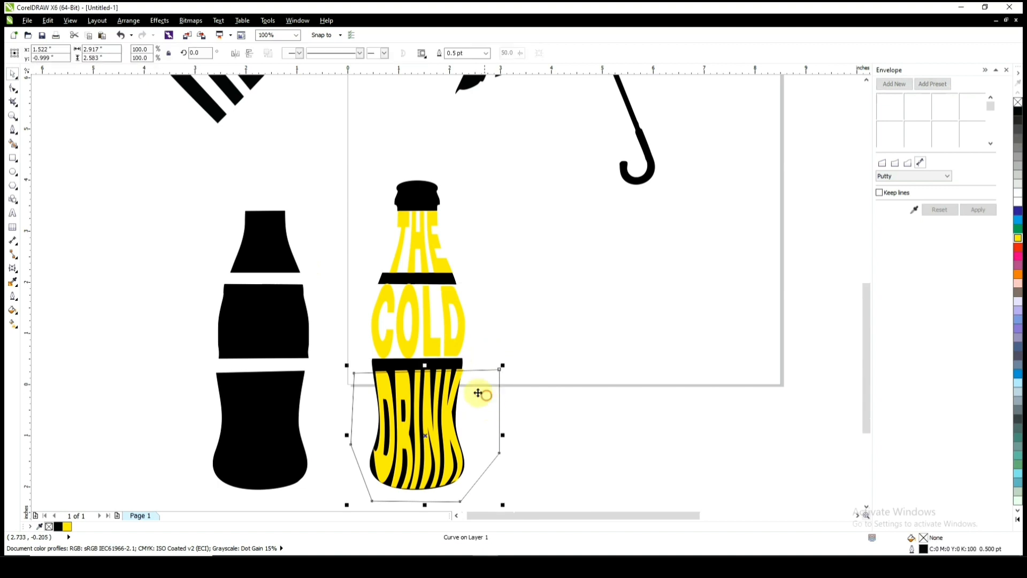
{"action": "left_click", "coordinate": [407, 194], "text": "shift"}
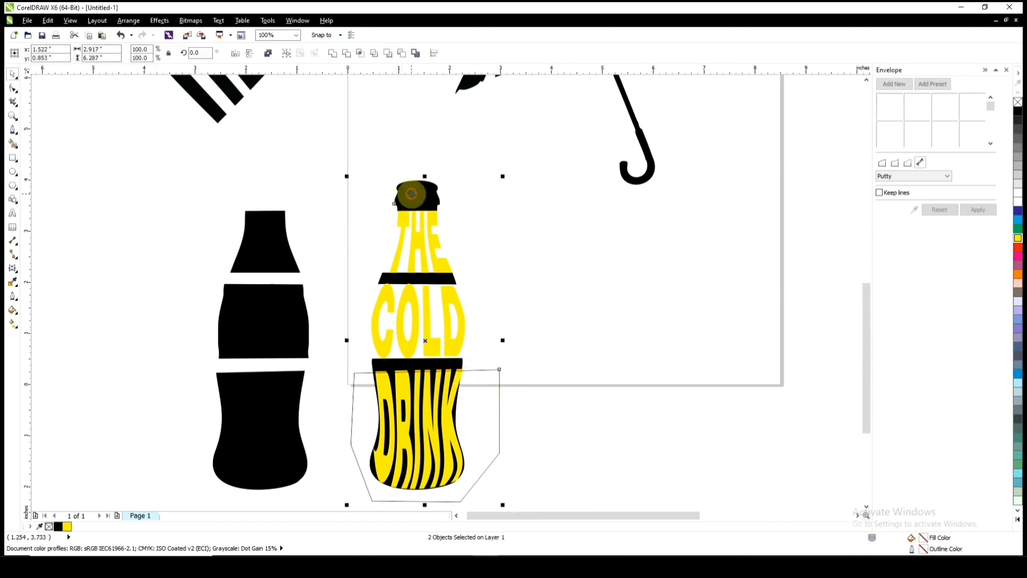
{"action": "left_click", "coordinate": [346, 54]}
{"action": "left_click", "coordinate": [633, 355]}
{"action": "left_click", "coordinate": [485, 404]}
{"action": "key", "text": "Delete"}
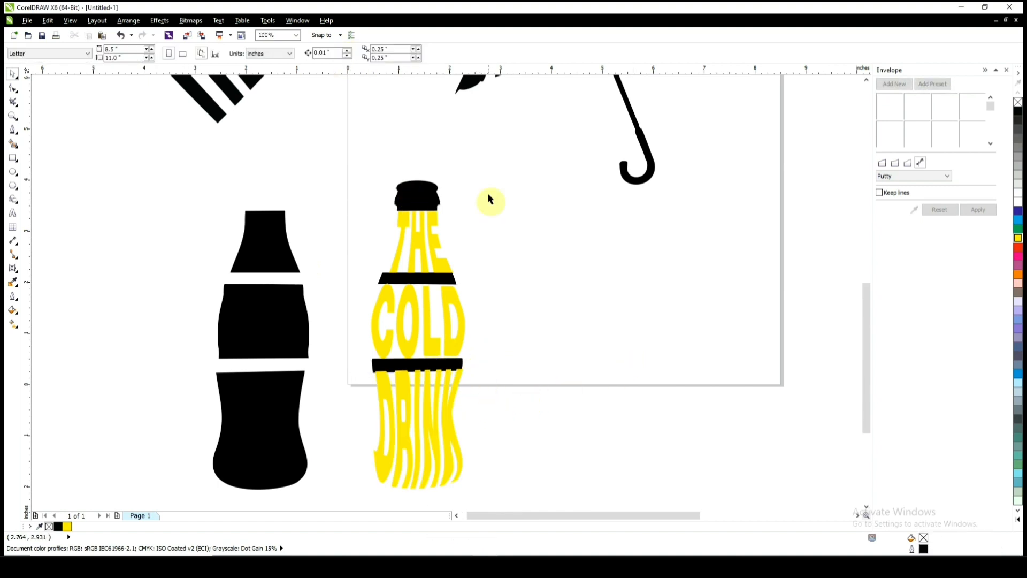
- Fill the remaining bottle parts and the THE, COLD and DRINK texts with black
{"action": "left_click_drag", "start_coordinate": [473, 129], "coordinate": [342, 514]}
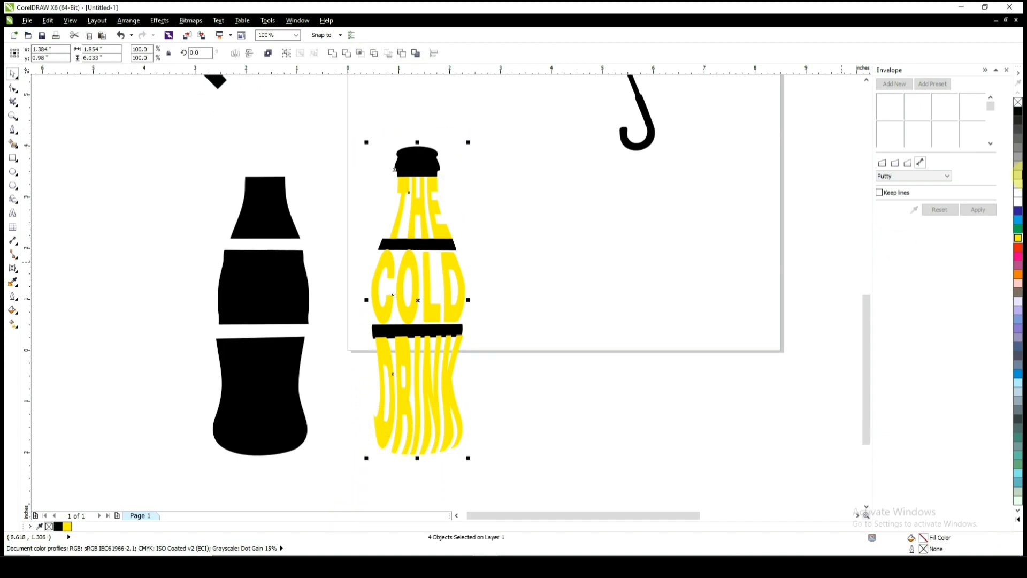
{"action": "left_click", "coordinate": [1018, 112]}
{"action": "left_click", "coordinate": [611, 287]}
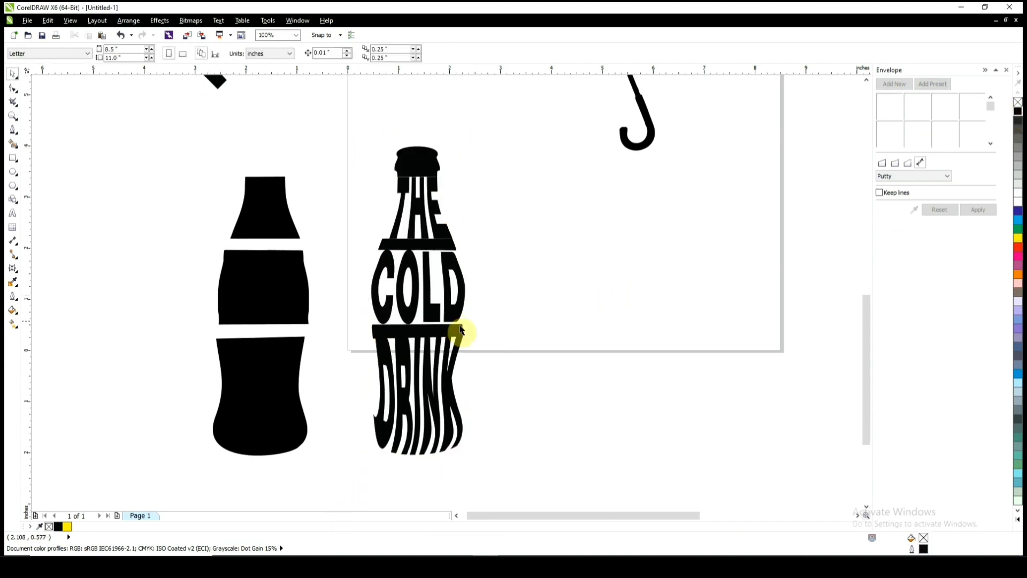
- Delete the separate three-piece bottle silhouette beside the finished text bottle
{"action": "scroll", "coordinate": [463, 331], "scroll_direction": "down", "scroll_amount": 1}
{"action": "left_click", "coordinate": [367, 323]}
{"action": "left_click_drag", "start_coordinate": [305, 229], "coordinate": [412, 397]}
{"action": "key", "text": "Delete"}
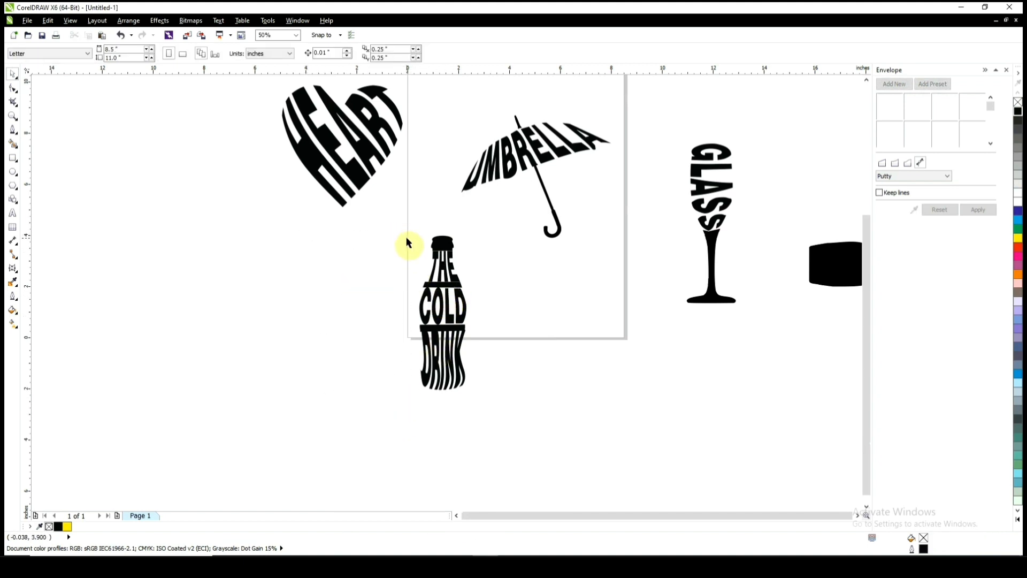
- Examine the finished bottle, heart, umbrella and wine glass text designs up close, one after another
{"action": "key", "text": "z"}
{"action": "left_click_drag", "start_coordinate": [395, 229], "coordinate": [506, 412]}
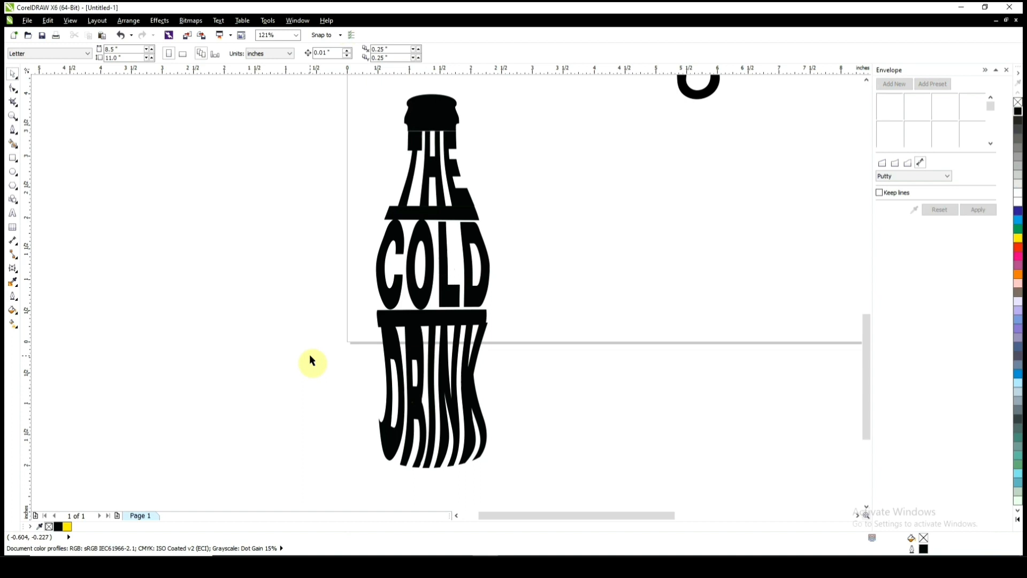
{"action": "scroll", "coordinate": [312, 362], "scroll_direction": "down", "scroll_amount": 4}
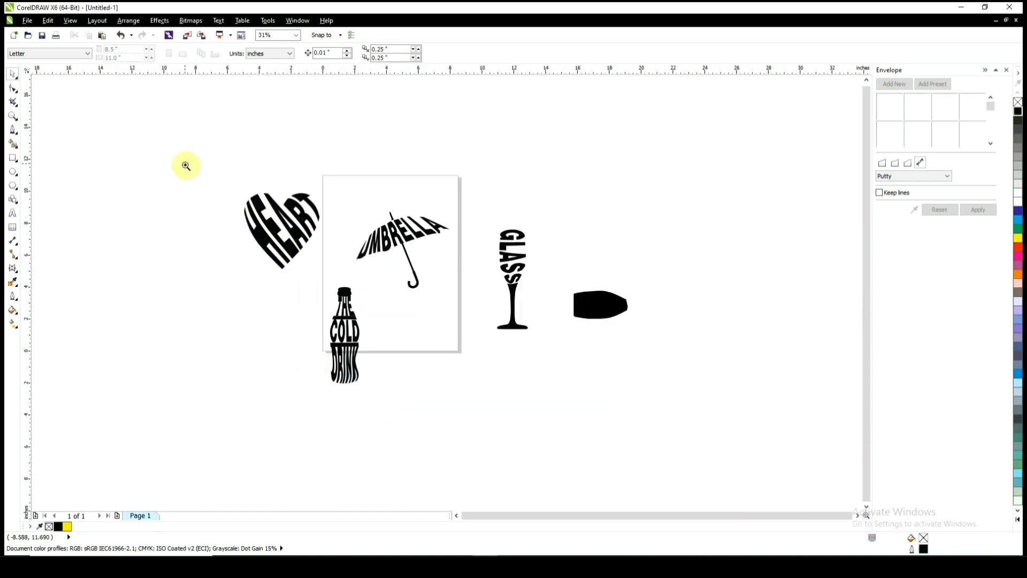
{"action": "left_click_drag", "start_coordinate": [230, 172], "coordinate": [364, 290]}
{"action": "scroll", "coordinate": [401, 289], "scroll_direction": "down", "scroll_amount": 2}
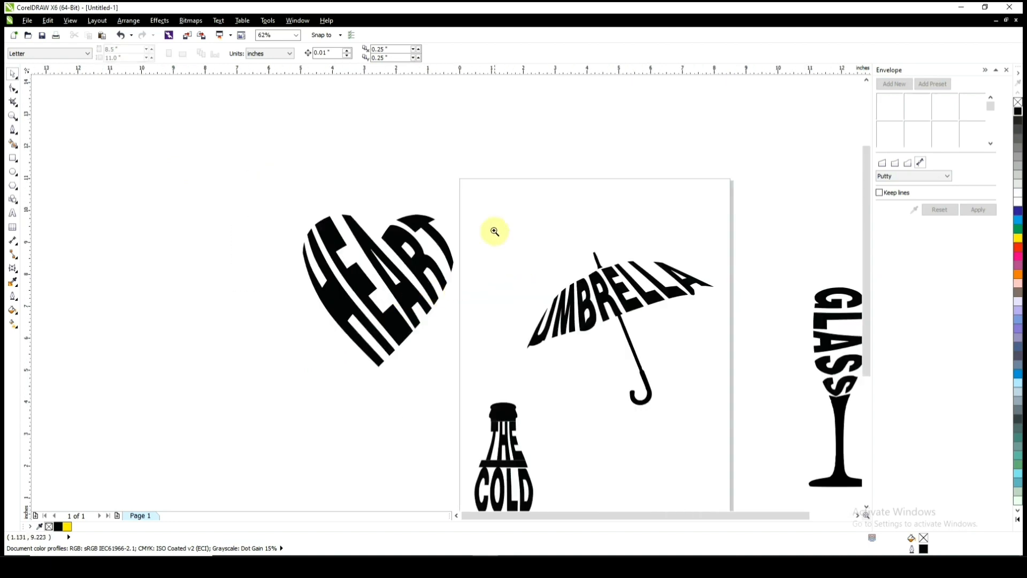
{"action": "left_click_drag", "start_coordinate": [492, 227], "coordinate": [760, 429]}
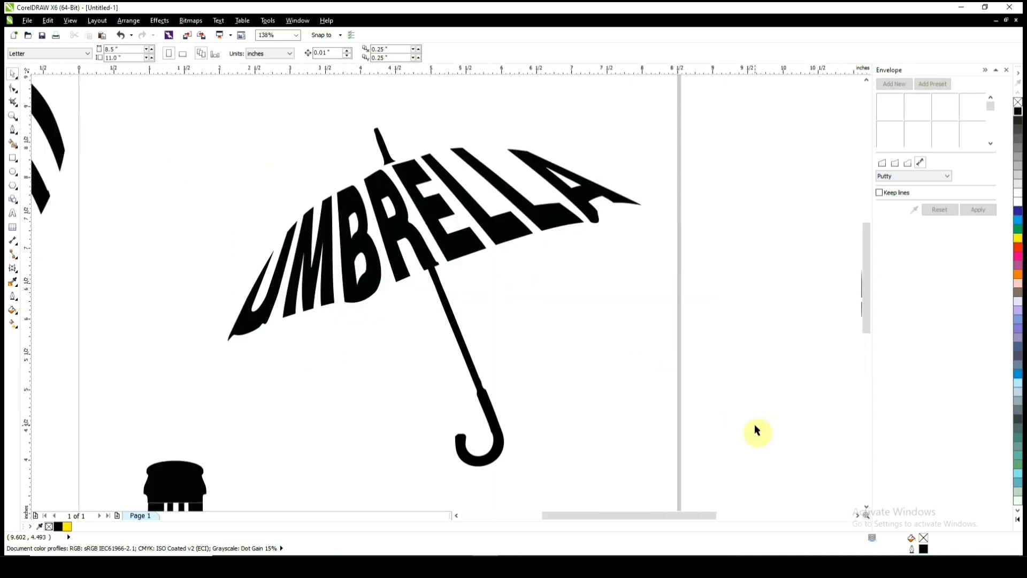
{"action": "scroll", "coordinate": [284, 224], "scroll_direction": "down", "scroll_amount": 2}
{"action": "scroll", "coordinate": [282, 226], "scroll_direction": "down", "scroll_amount": 2}
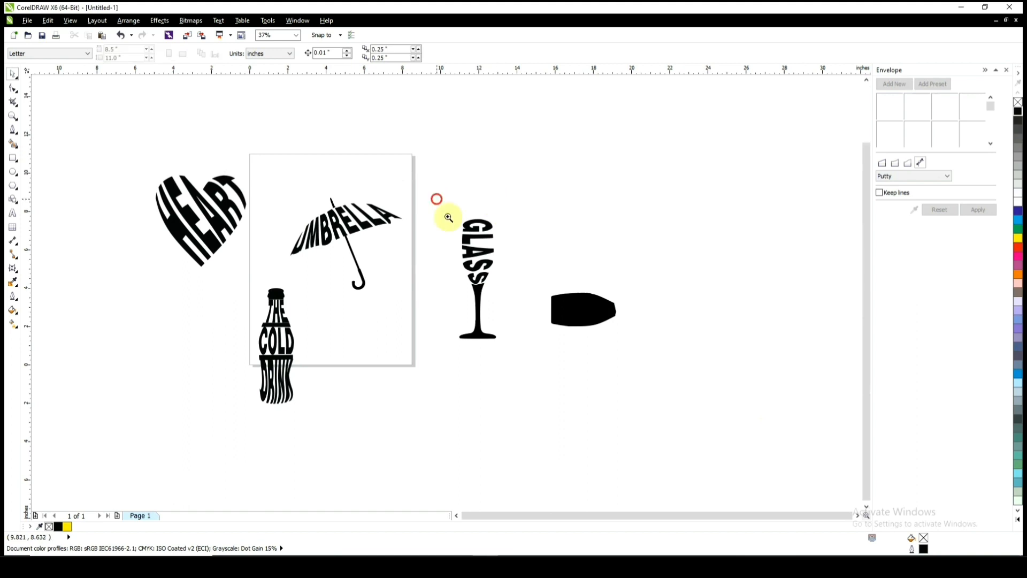
{"action": "left_click_drag", "start_coordinate": [448, 218], "coordinate": [517, 361]}
{"action": "scroll", "coordinate": [518, 364], "scroll_direction": "down", "scroll_amount": 2}
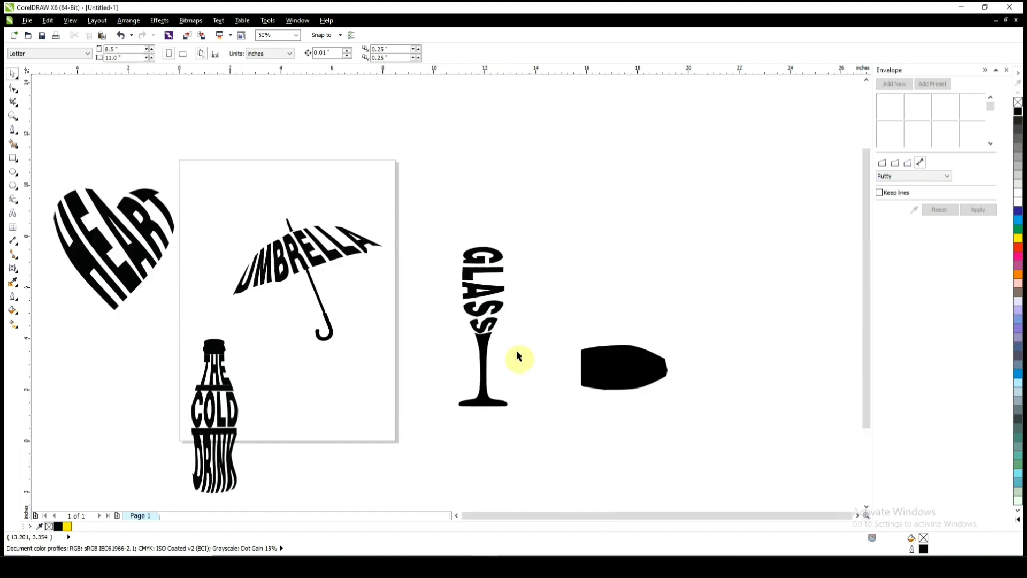
- Delete the leftover black shape beside the wine glass and show all the finished designs together
{"action": "left_click_drag", "start_coordinate": [571, 341], "coordinate": [724, 422]}
{"action": "key", "text": "Delete"}
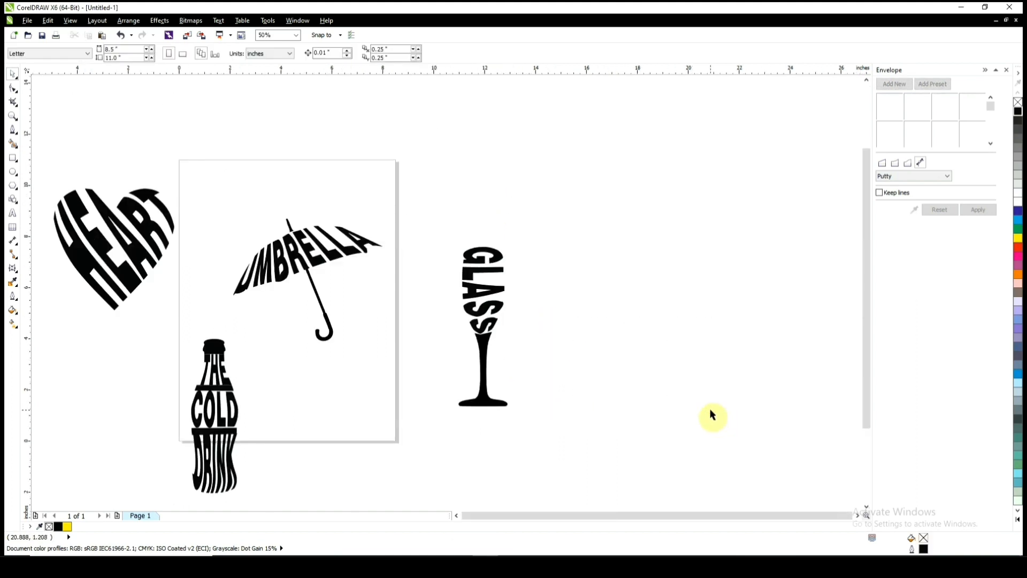
{"action": "key", "text": "F4"}
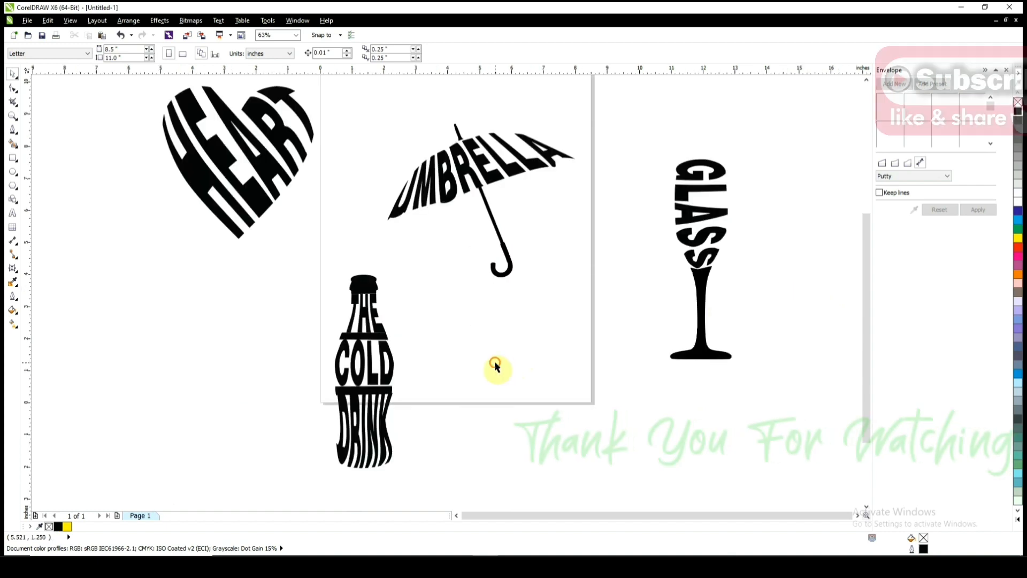